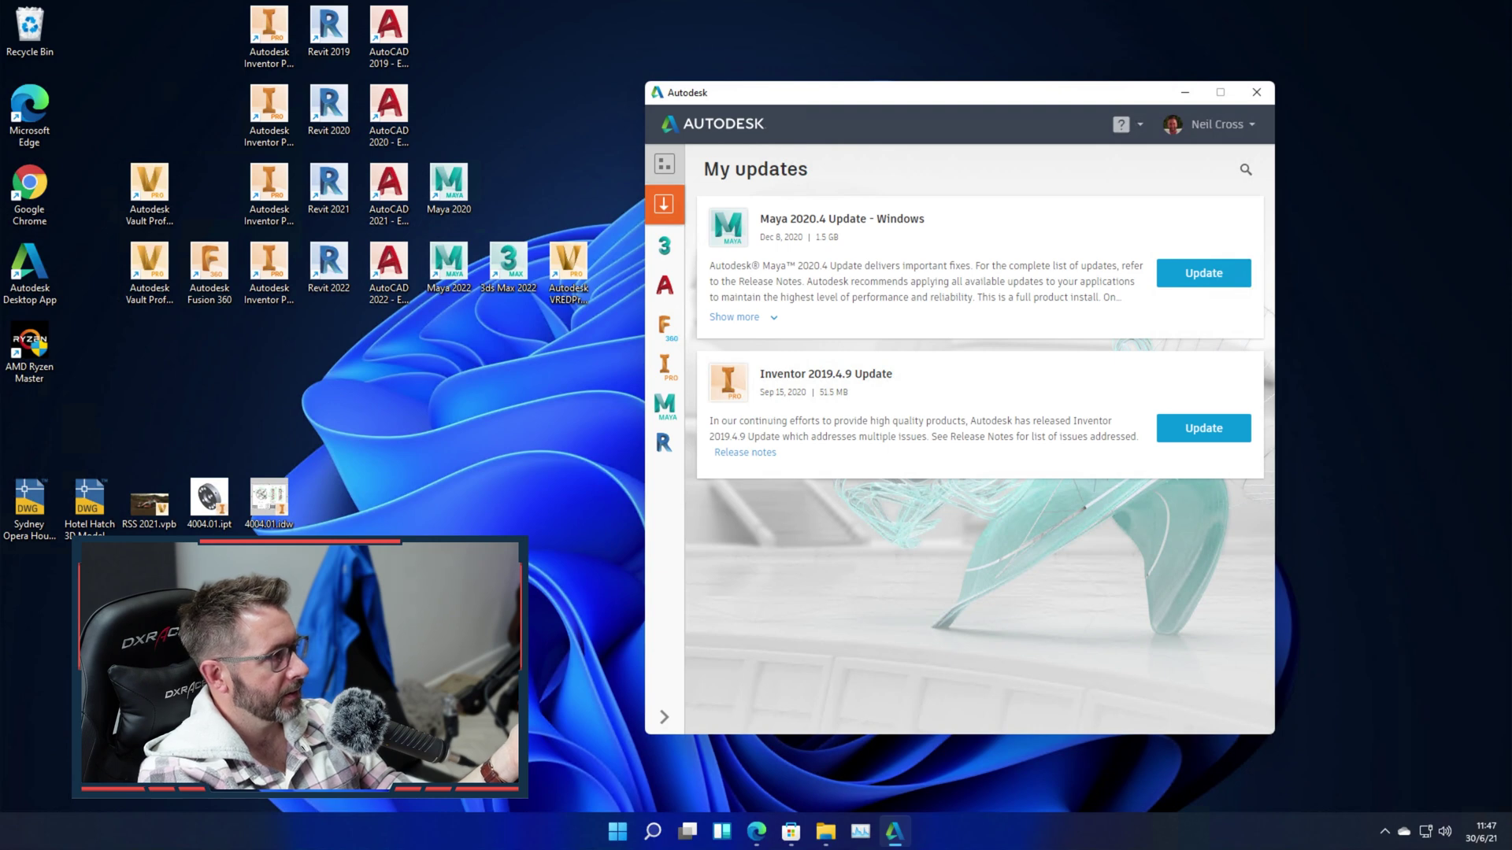
# Select the Fusion 360 shortcut on the desktop.
pyautogui.click(209, 272)
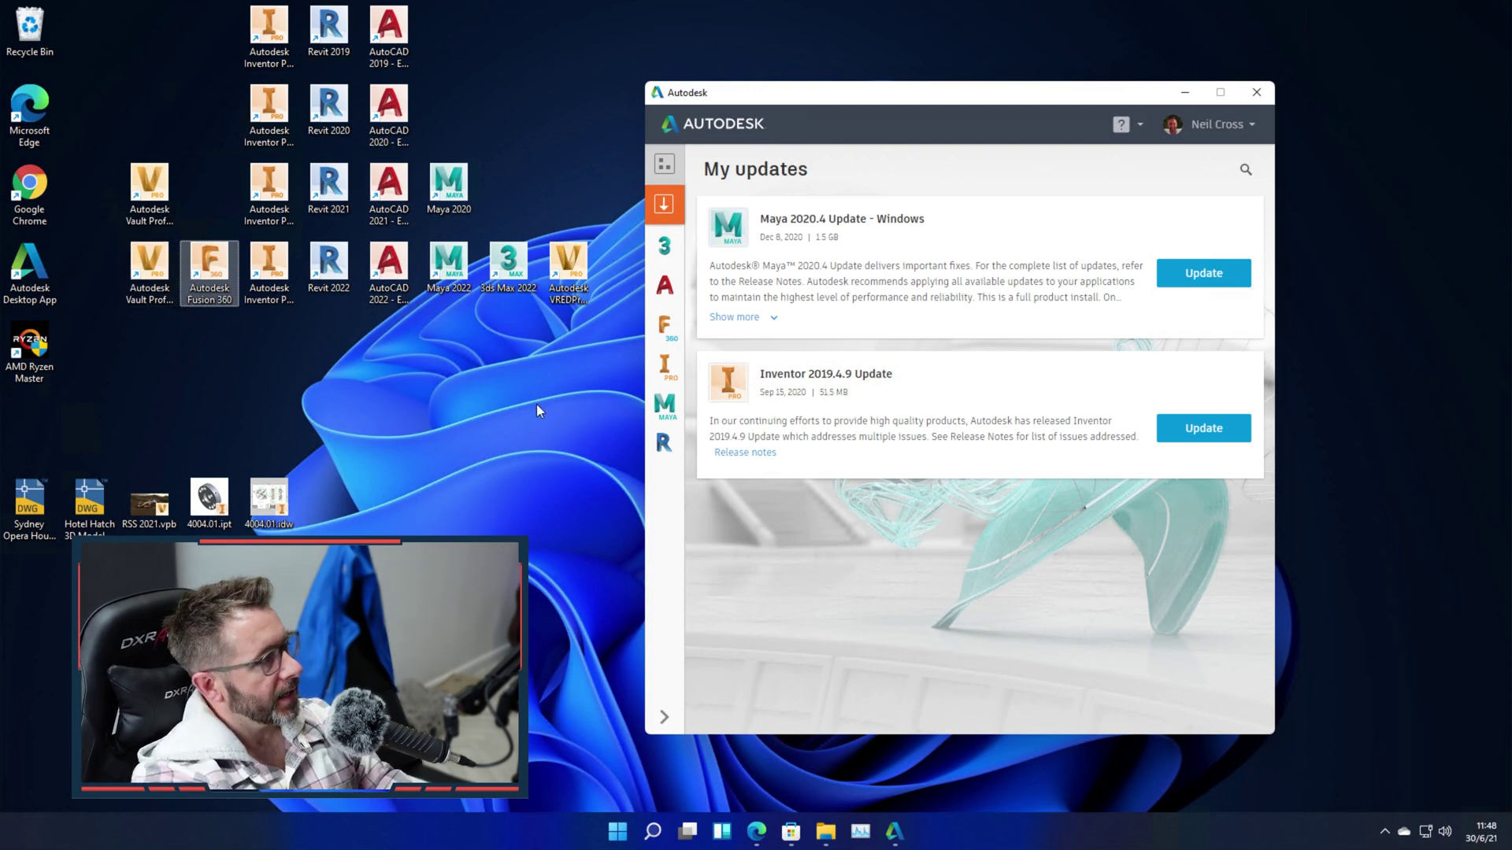
# Launch AutoCAD 2022 from its desktop shortcut and start installing the Maya 2020.4 update.
pyautogui.click(418, 307)
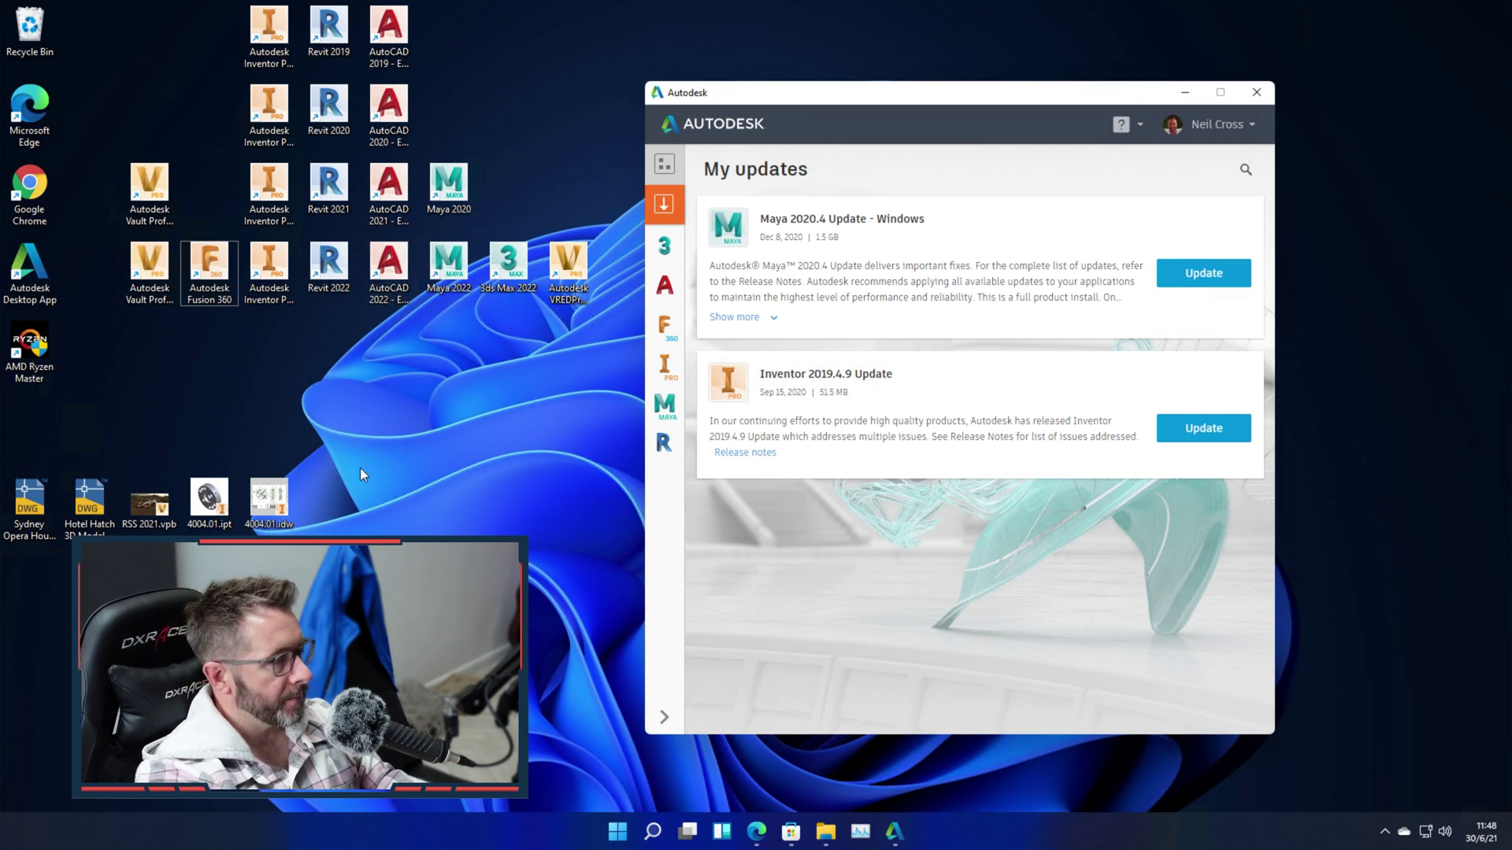
pyautogui.doubleClick(388, 268)
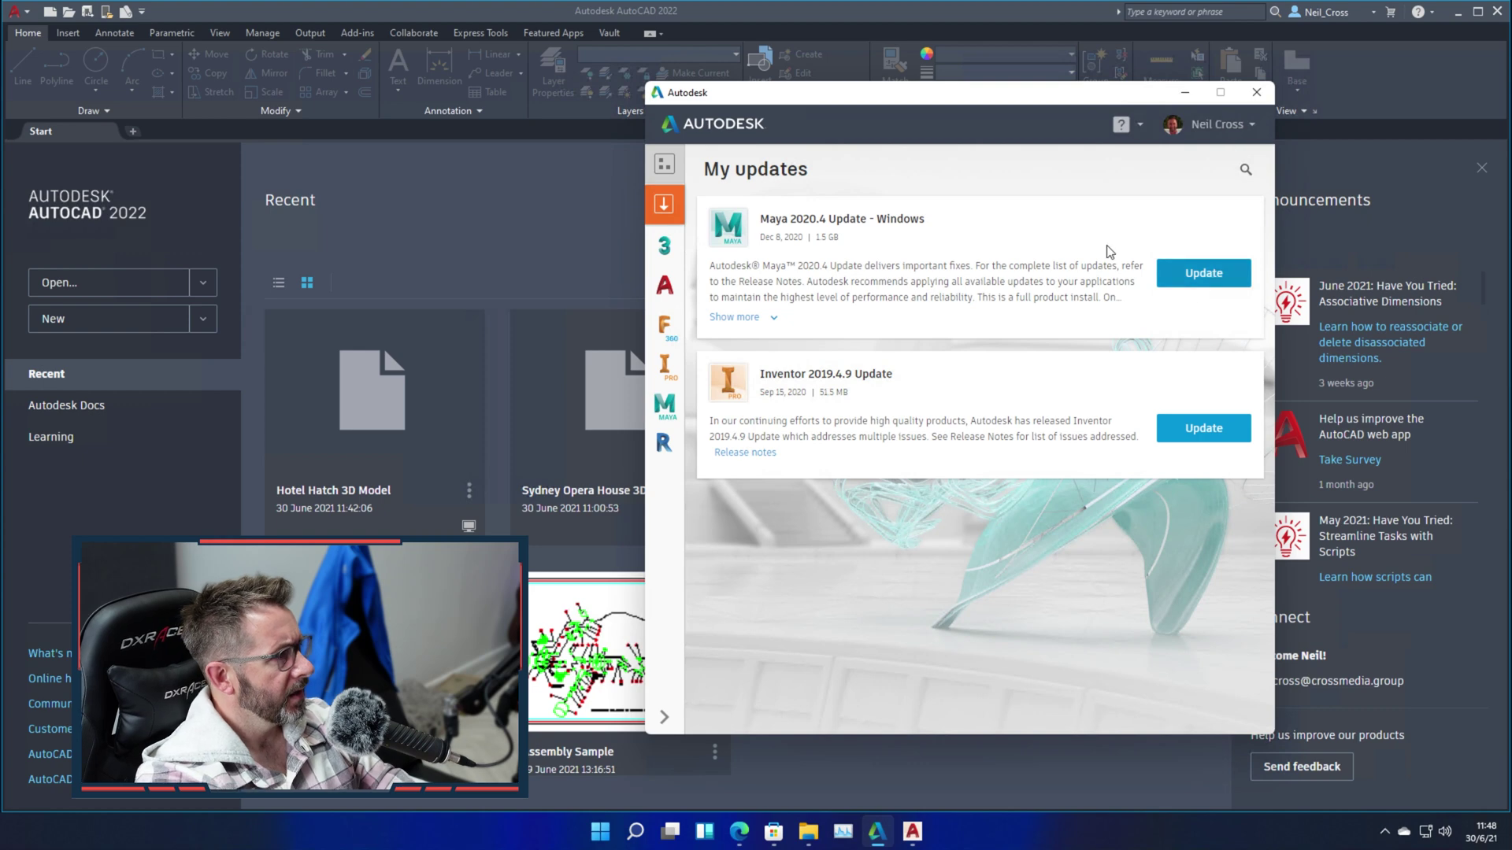
pyautogui.click(1173, 277)
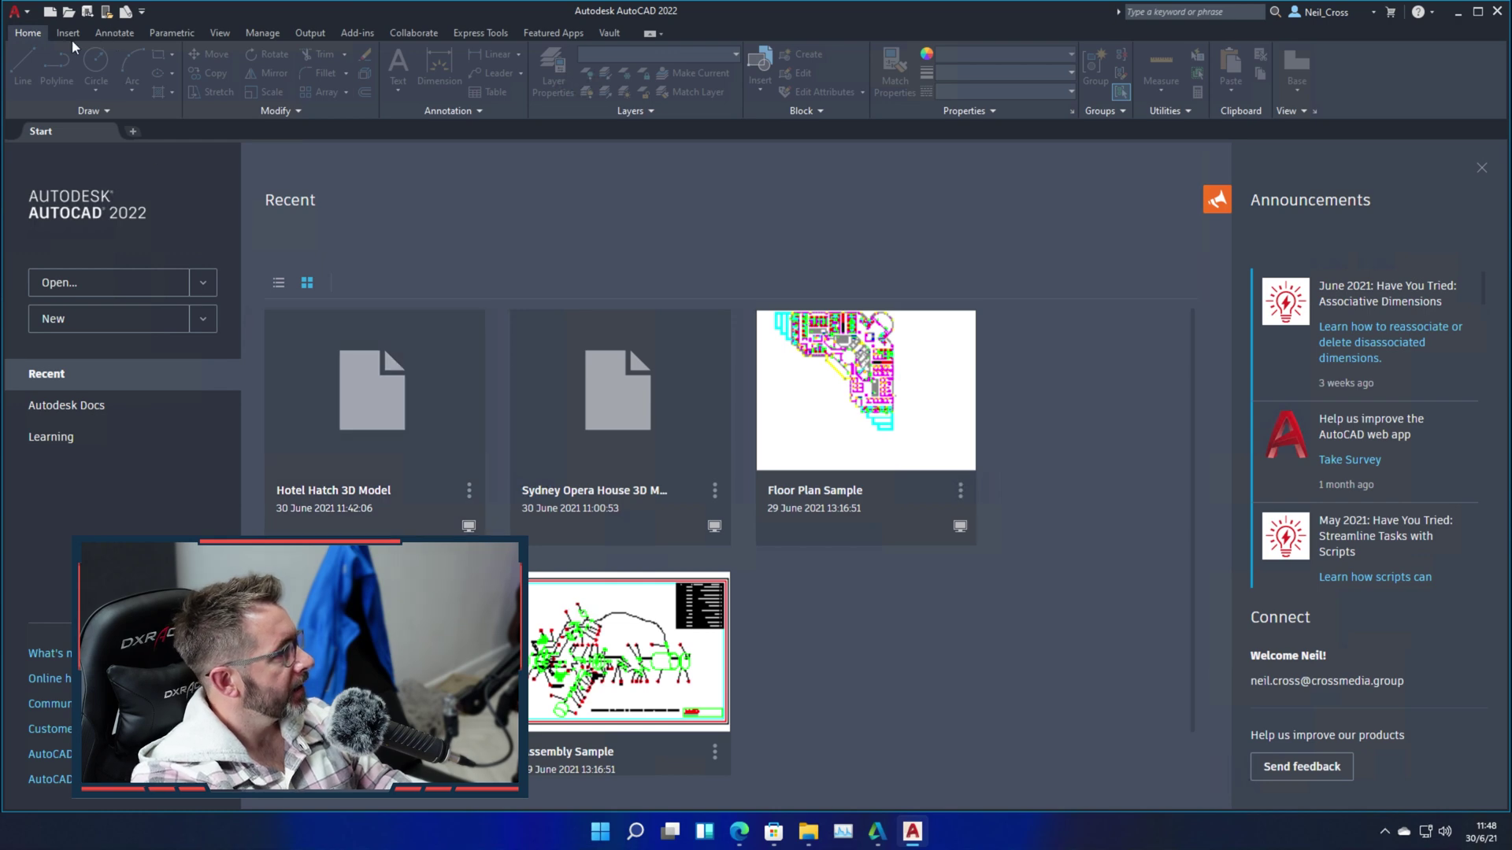
# Open Sydney Opera House 3D Model.dwg and zoom out to see the whole site.
pyautogui.click(68, 11)
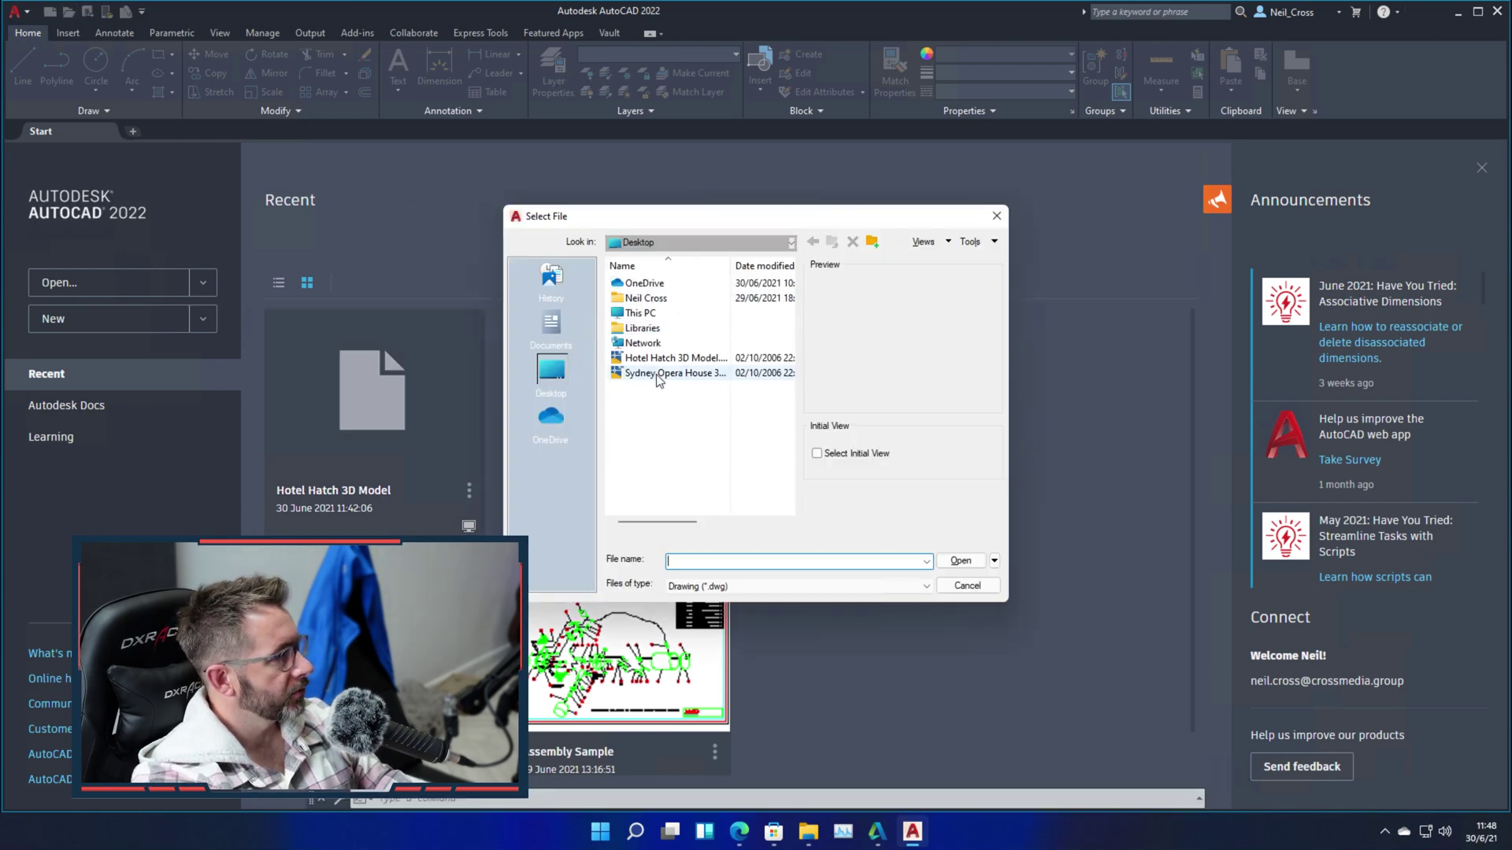
pyautogui.click(659, 374)
pyautogui.doubleClick(660, 374)
pyautogui.scroll(3, 850, 507)
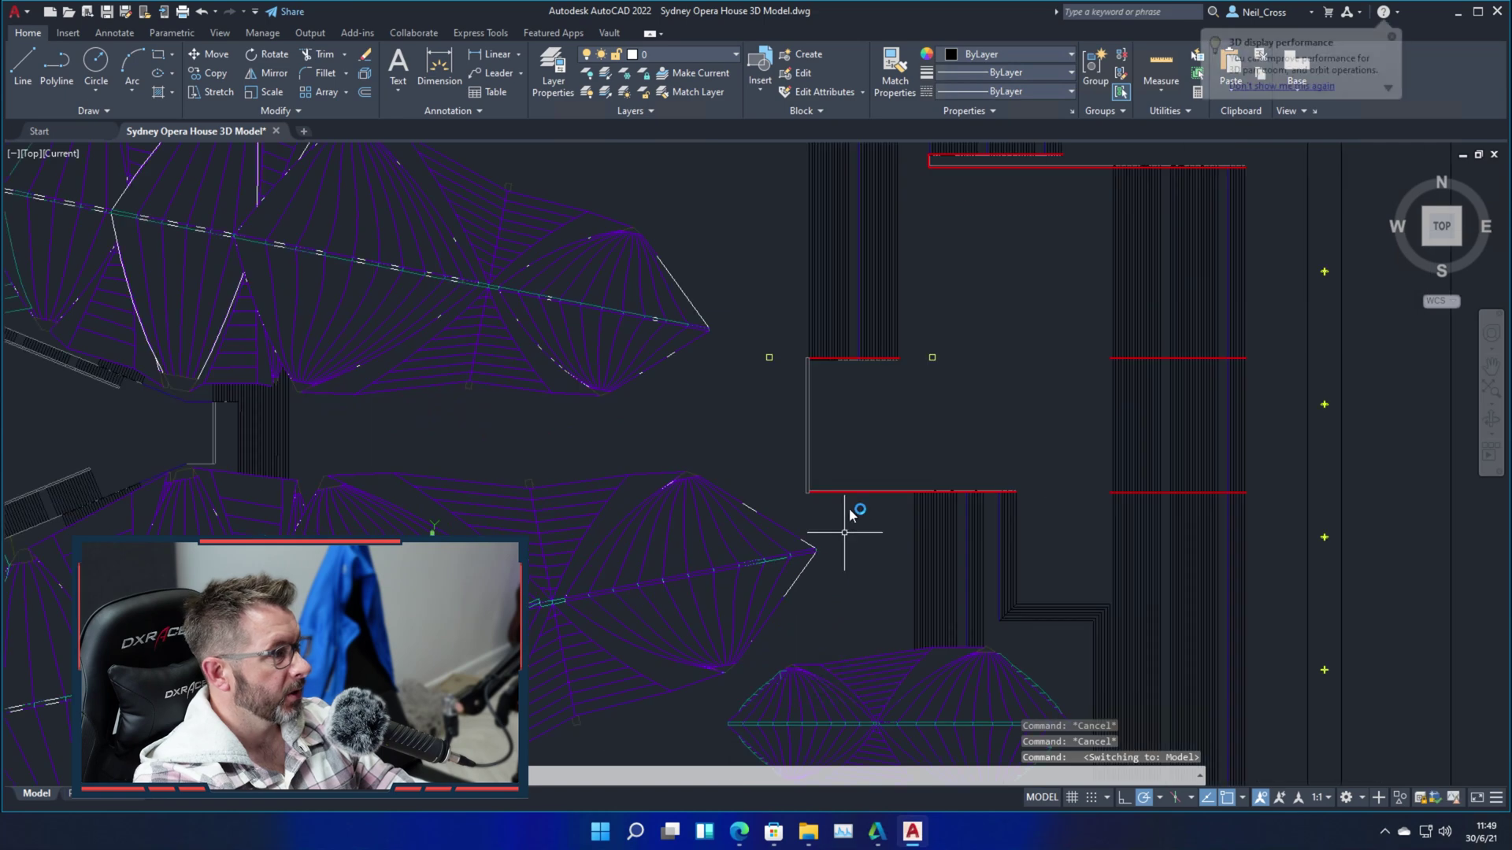
pyautogui.scroll(-3, 851, 503)
pyautogui.scroll(-5, 852, 503)
# Erase all 4121 objects with a crossing window, then undo the erase.
pyautogui.write('e')
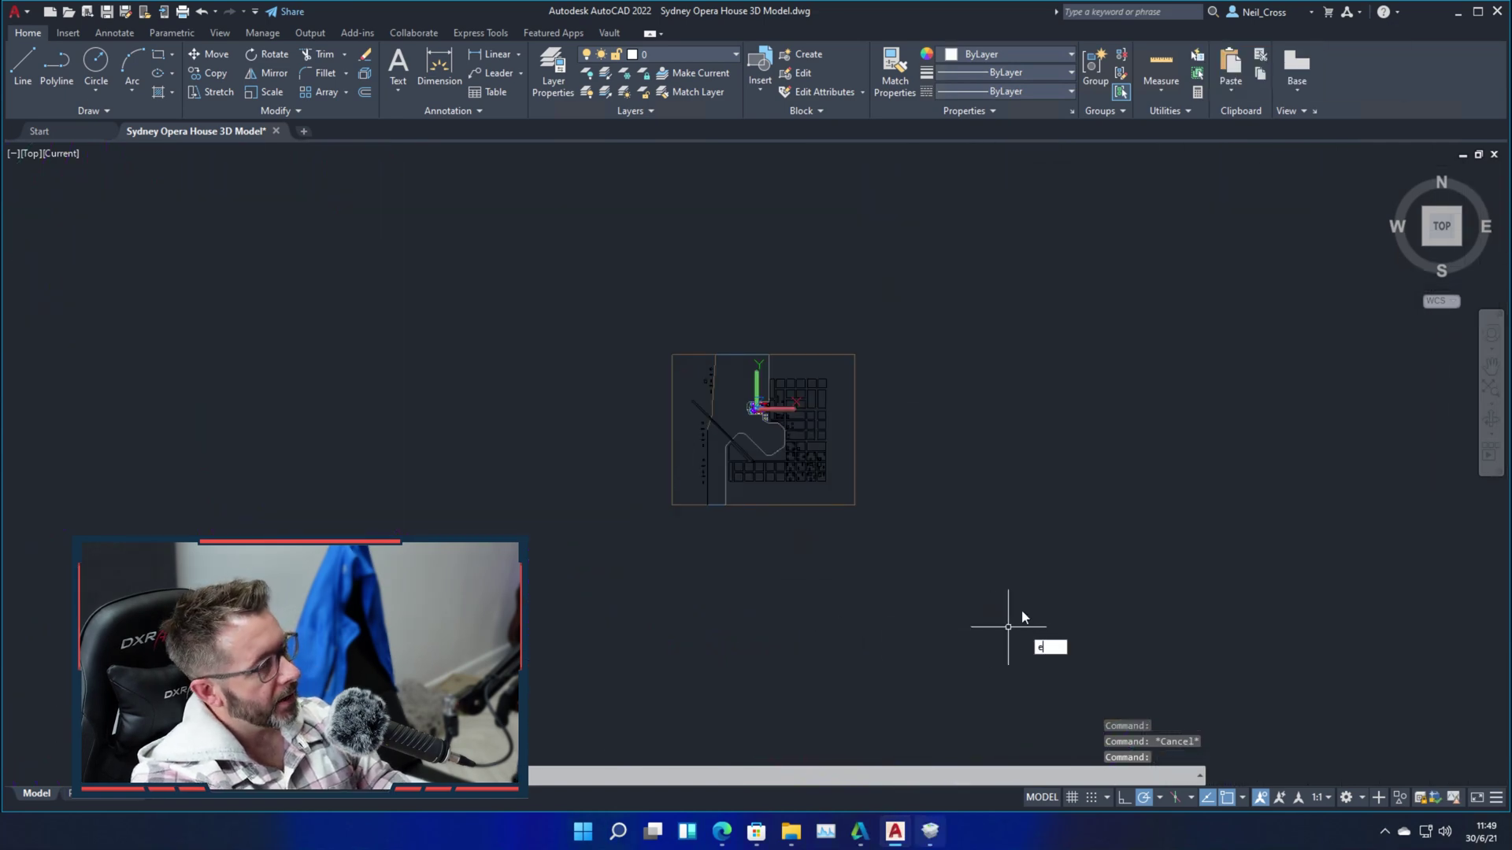
pyautogui.press('Return')
pyautogui.click(1007, 583)
pyautogui.click(612, 272)
pyautogui.press('Return')
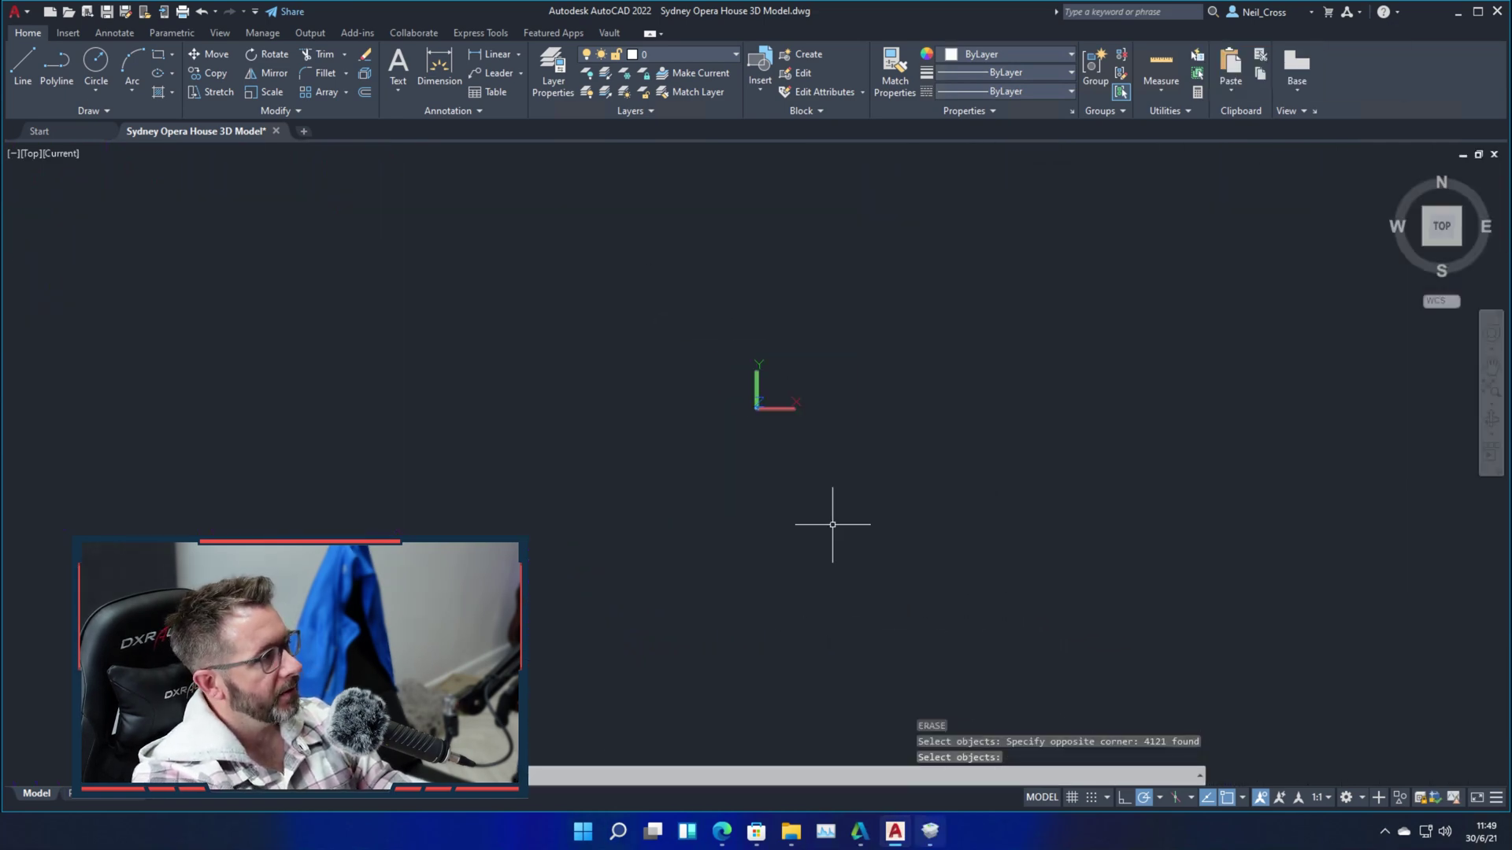
pyautogui.hotkey('ctrl', 'z')
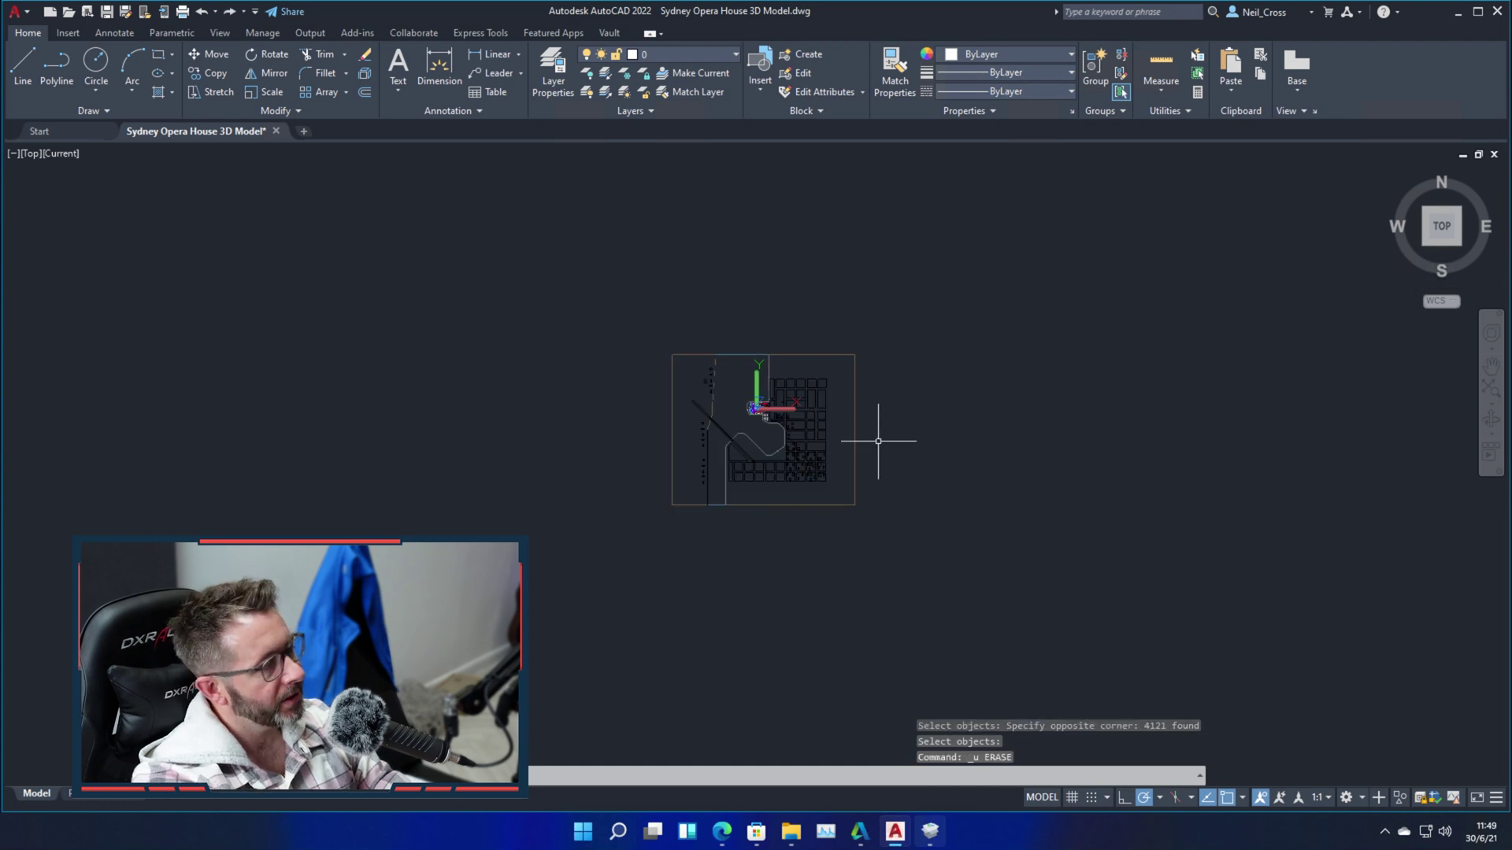
pyautogui.scroll(3, 881, 422)
pyautogui.scroll(-4, 866, 346)
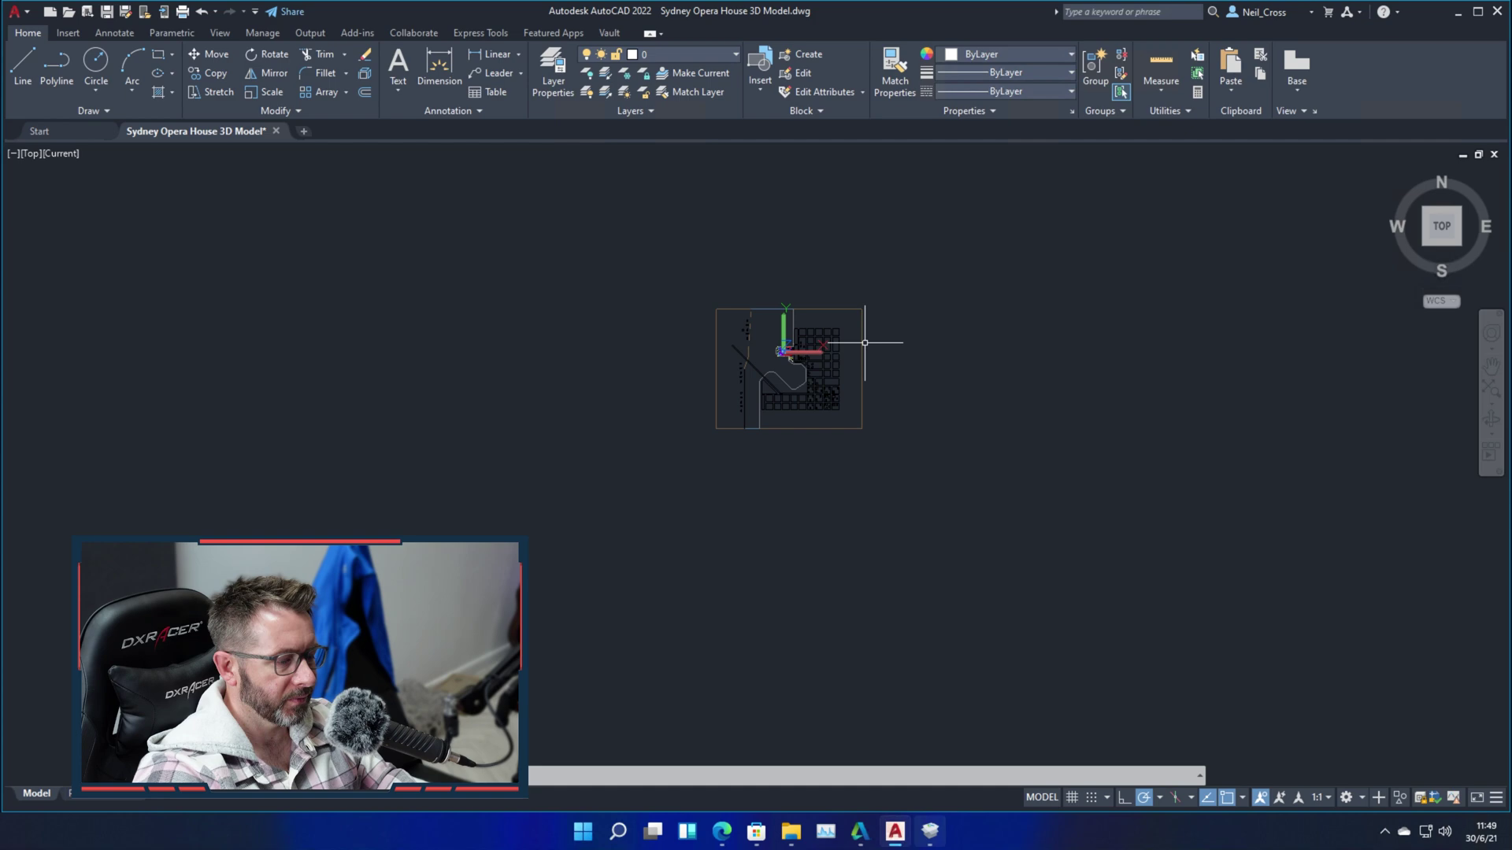
# Start and cancel the HATCH command twice.
pyautogui.write('h')
pyautogui.press('Return')
pyautogui.press('Escape')
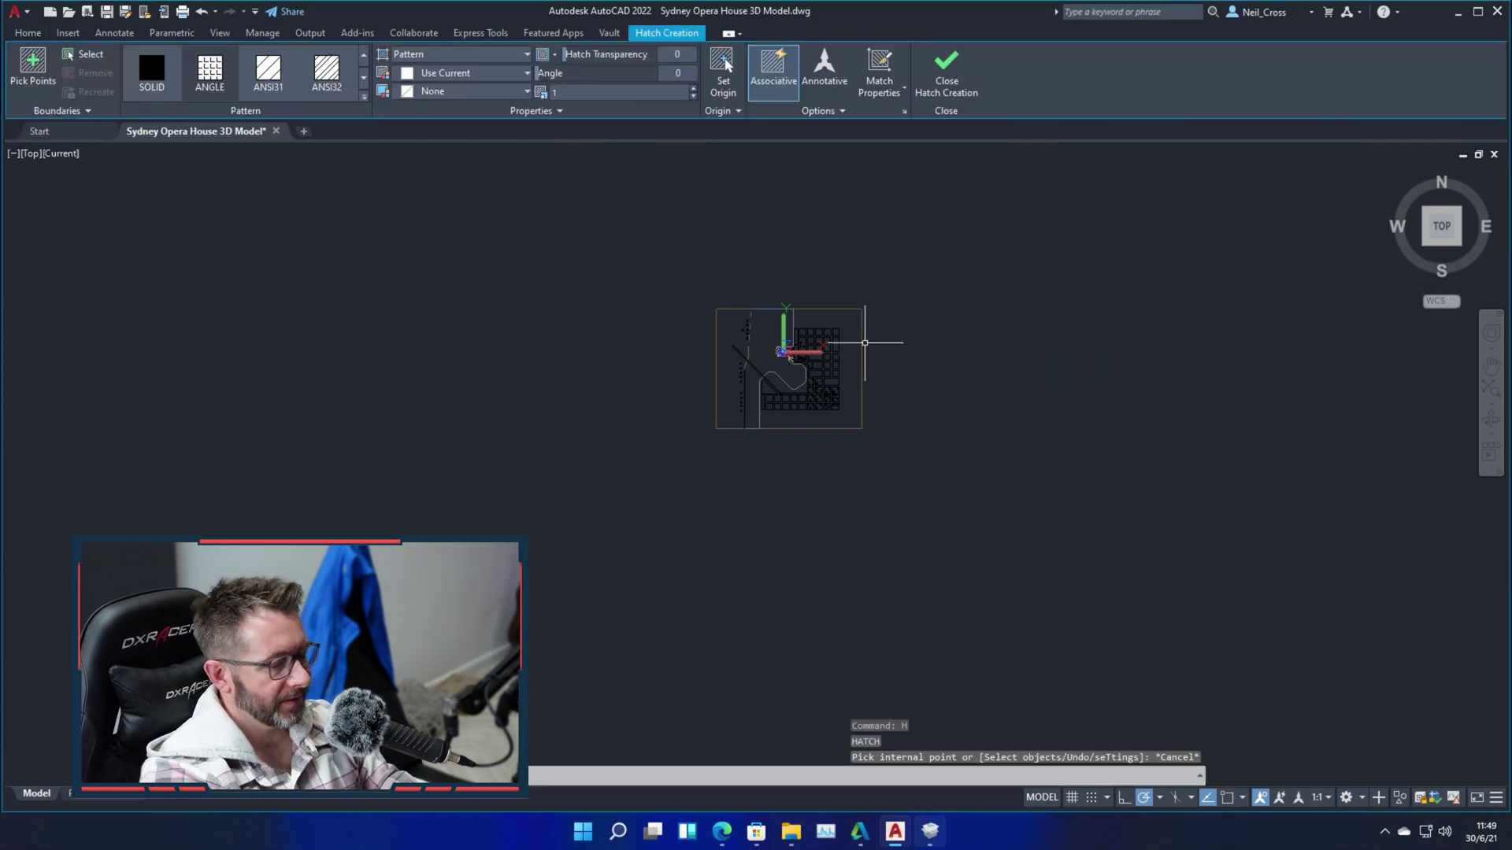
pyautogui.write('hat')
pyautogui.press('Return')
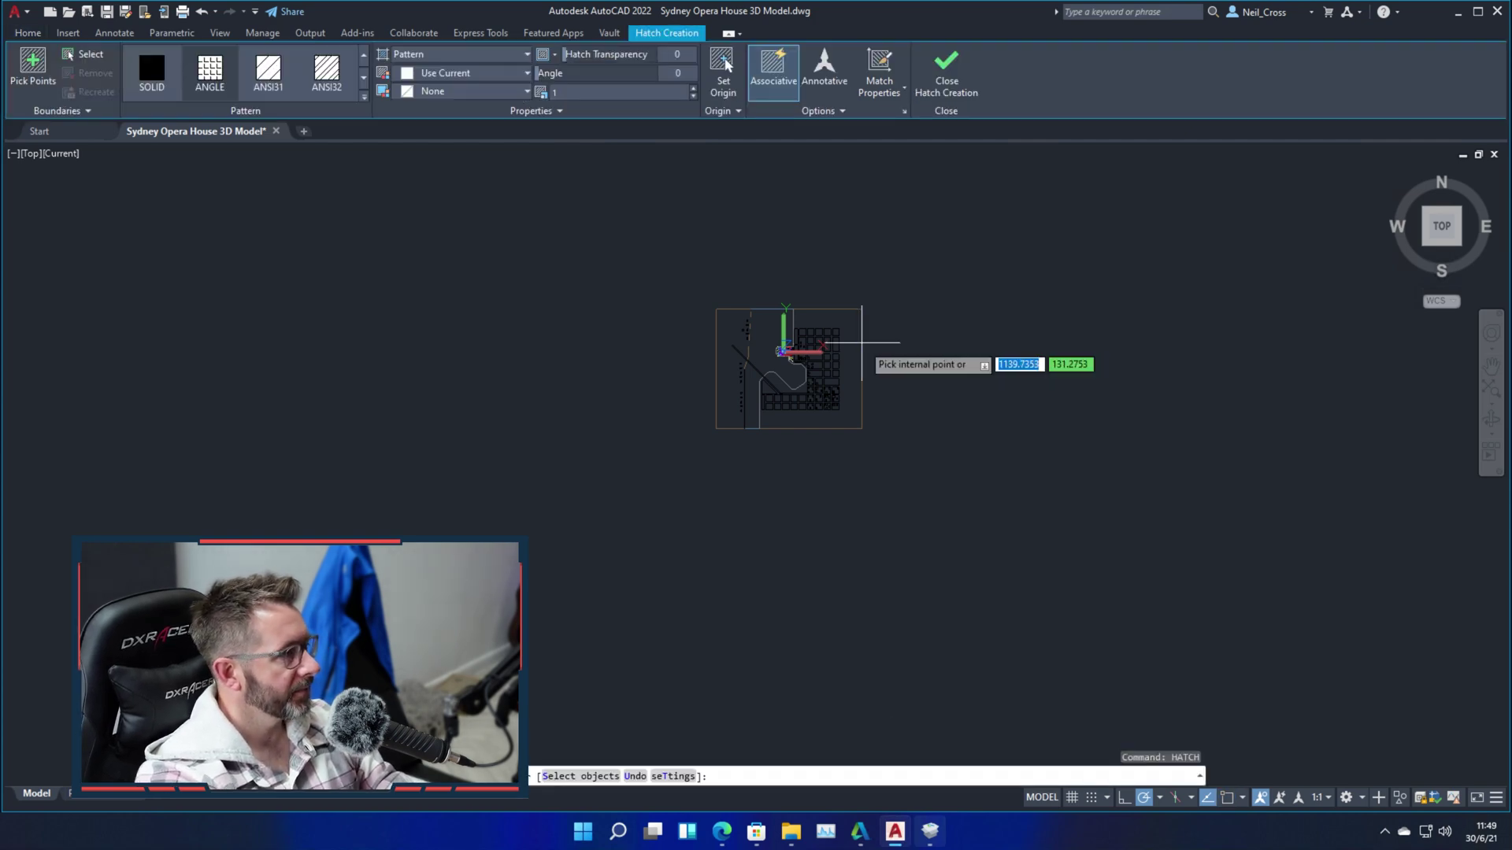
pyautogui.press('Escape')
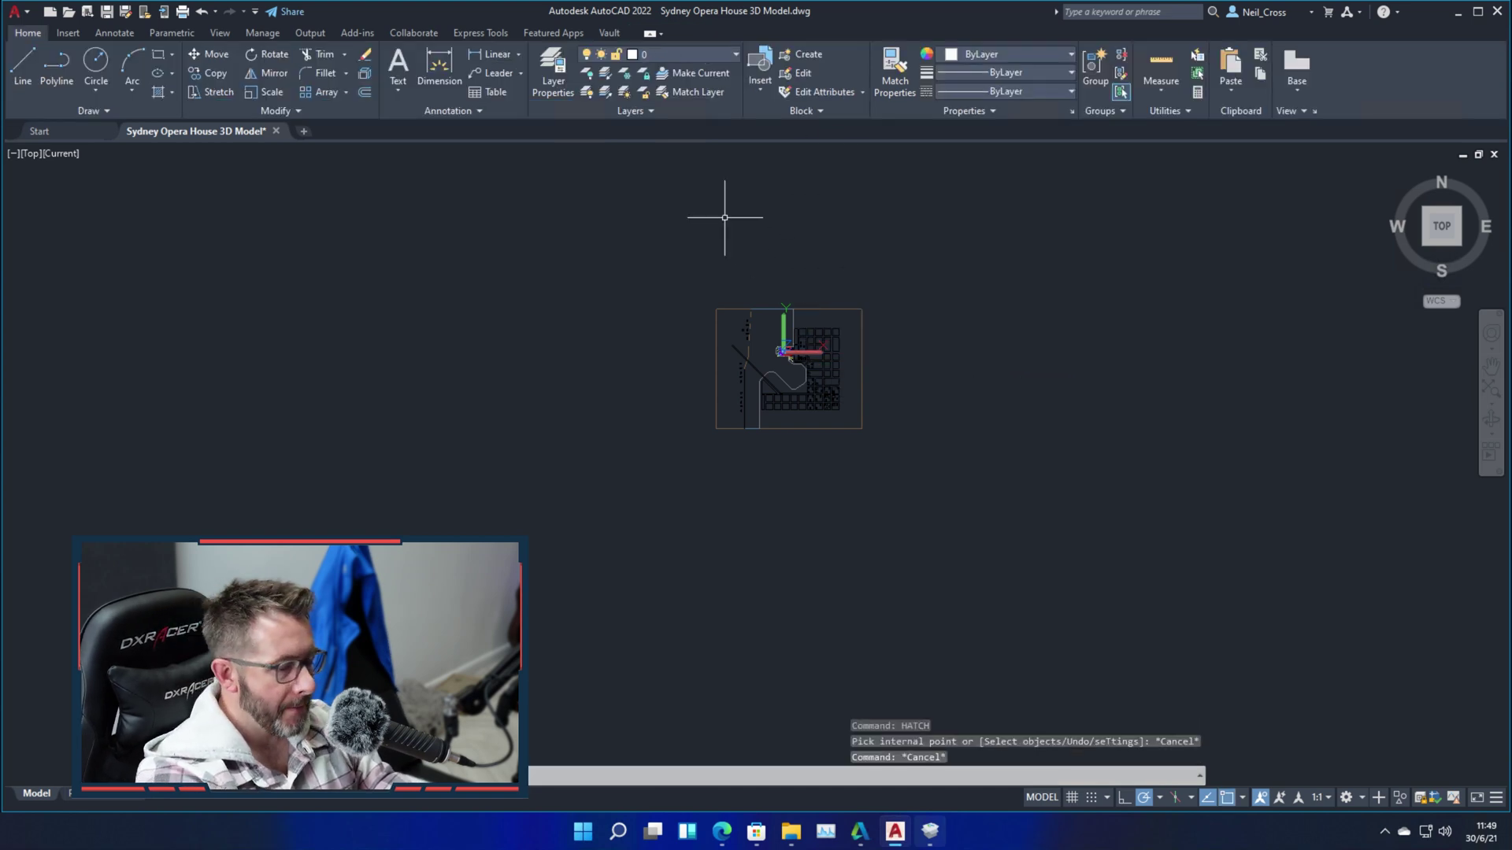
# Float and enlarge the Layer Properties Manager, close it, and exit AutoCAD 2022.
pyautogui.press('Return')
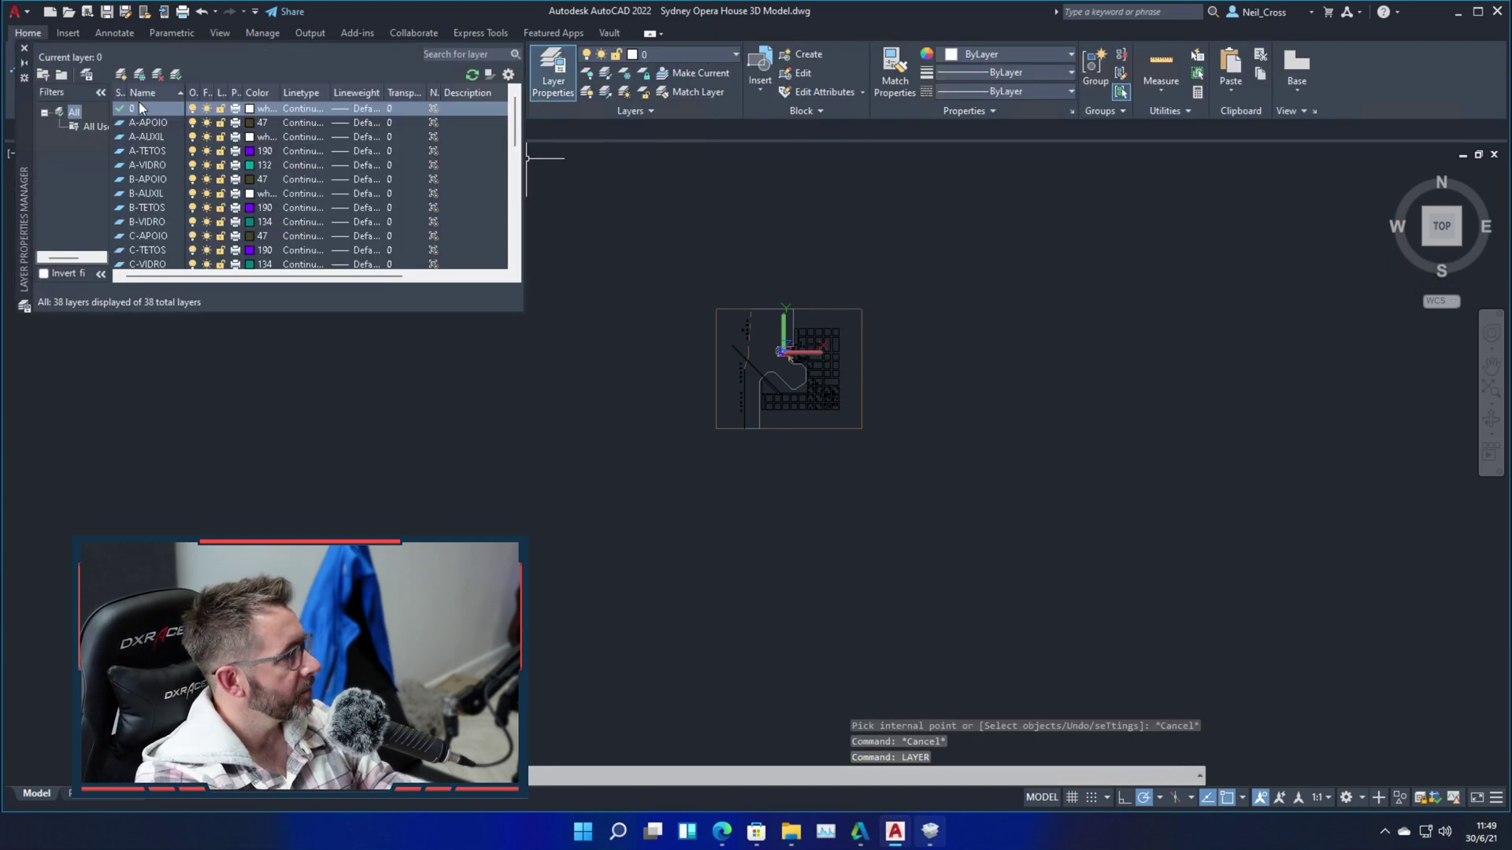
pyautogui.moveTo(19, 118)
pyautogui.mouseDown()
pyautogui.moveTo(140, 220)
pyautogui.moveTo(386, 342)
pyautogui.mouseUp()
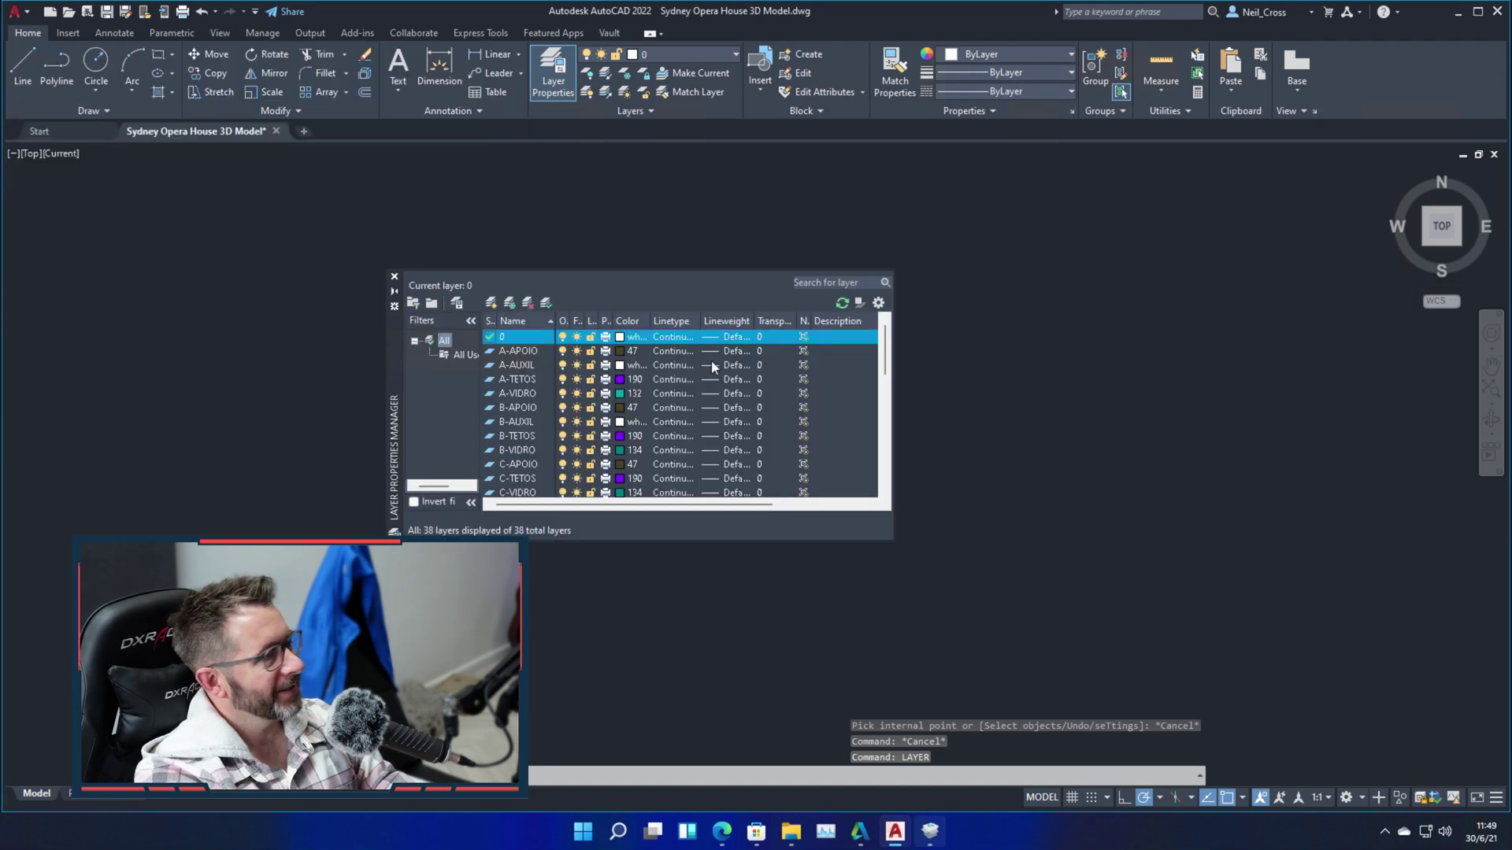
pyautogui.moveTo(895, 540); pyautogui.dragTo(1005, 604)
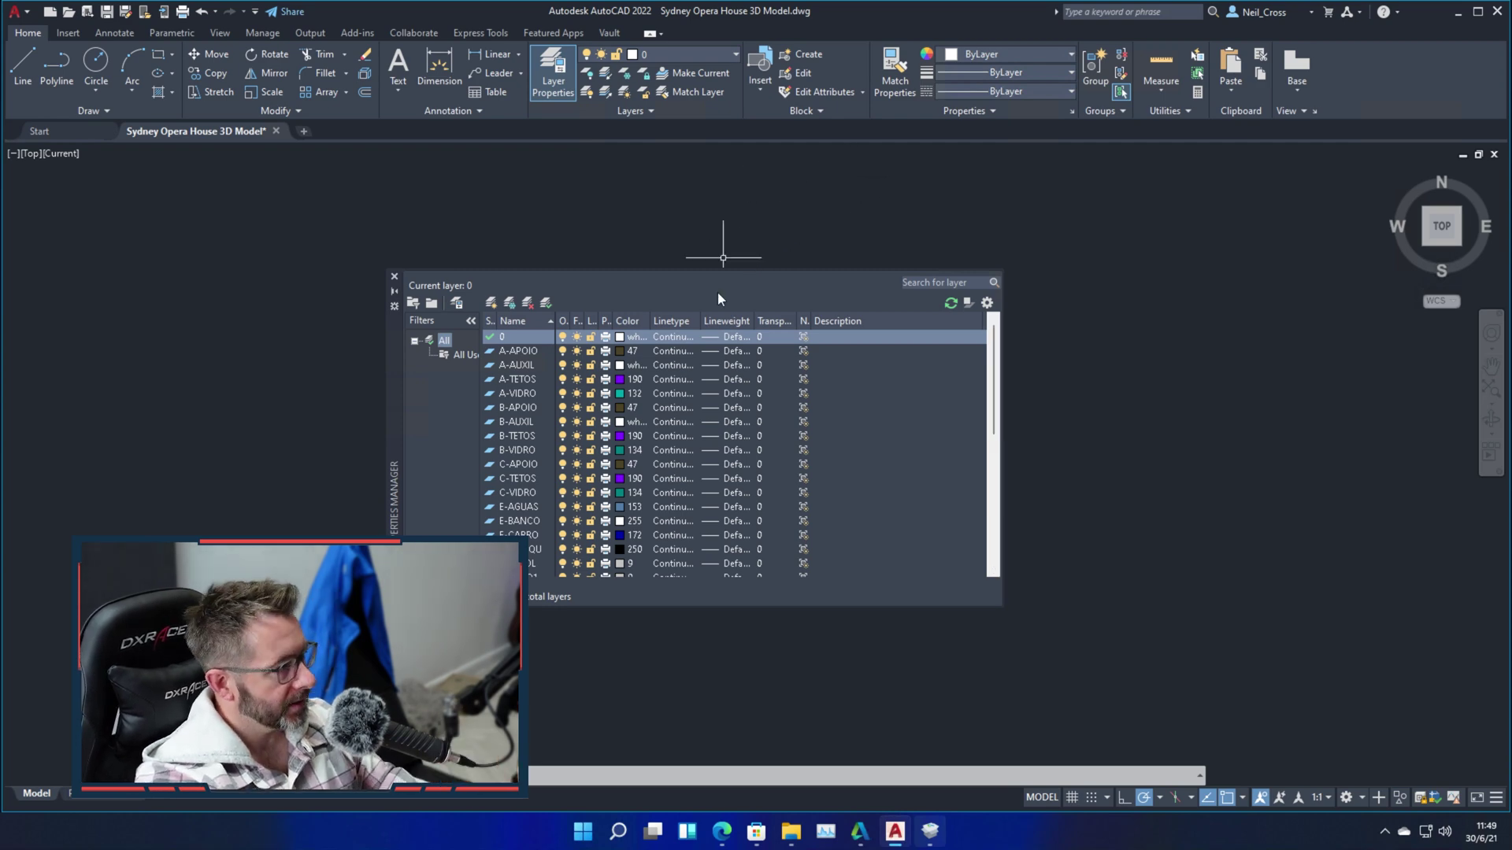
pyautogui.click(394, 276)
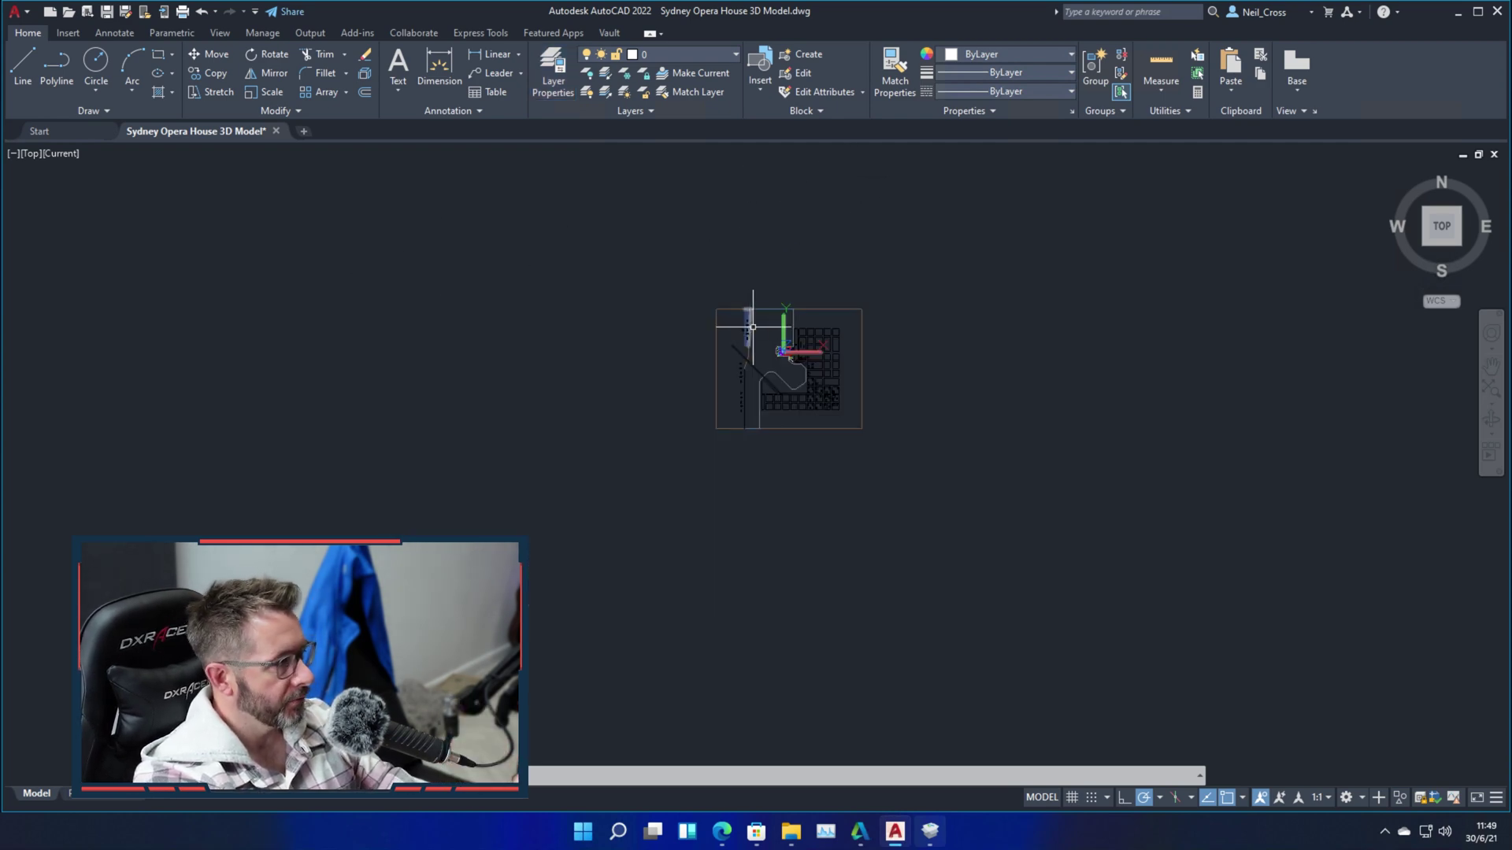
pyautogui.hotkey('ctrl', 'q')
# Discard the 2022 changes, launch AutoCAD 2021, and open the Opera House drawing in model space.
pyautogui.click(803, 446)
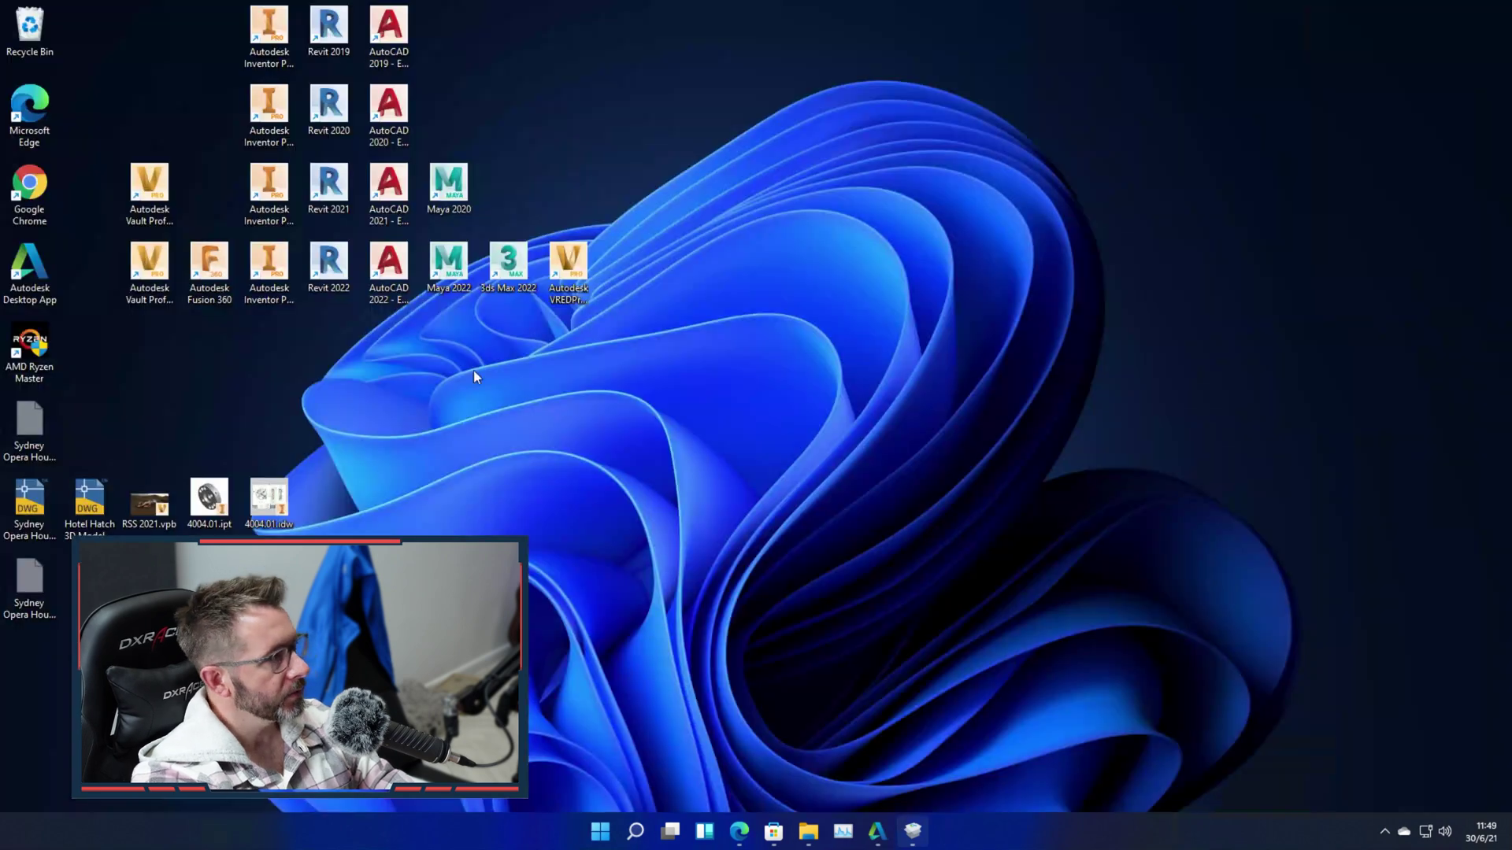
pyautogui.doubleClick(389, 193)
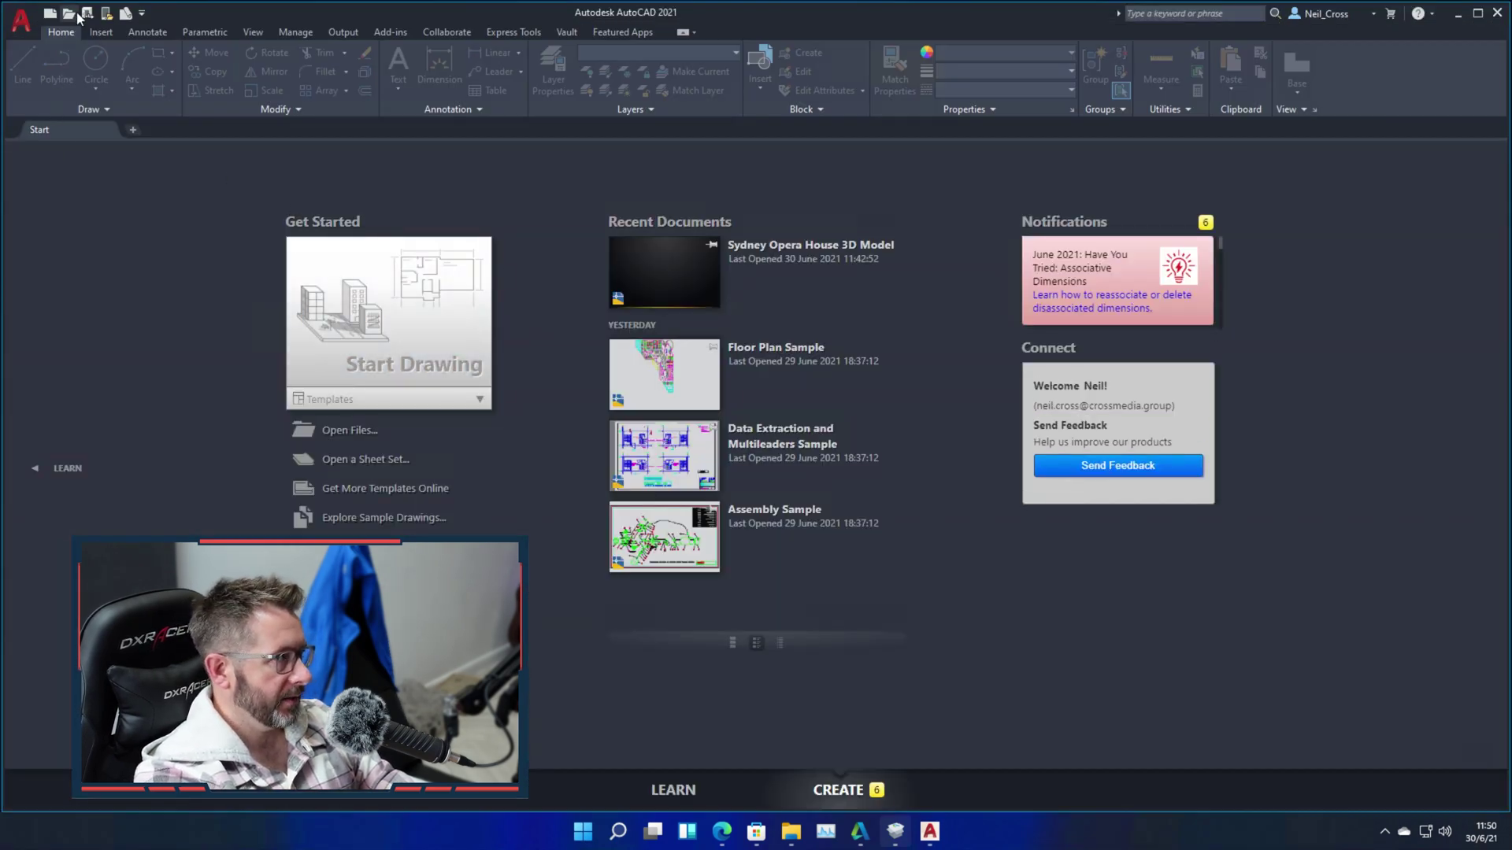
pyautogui.click(76, 14)
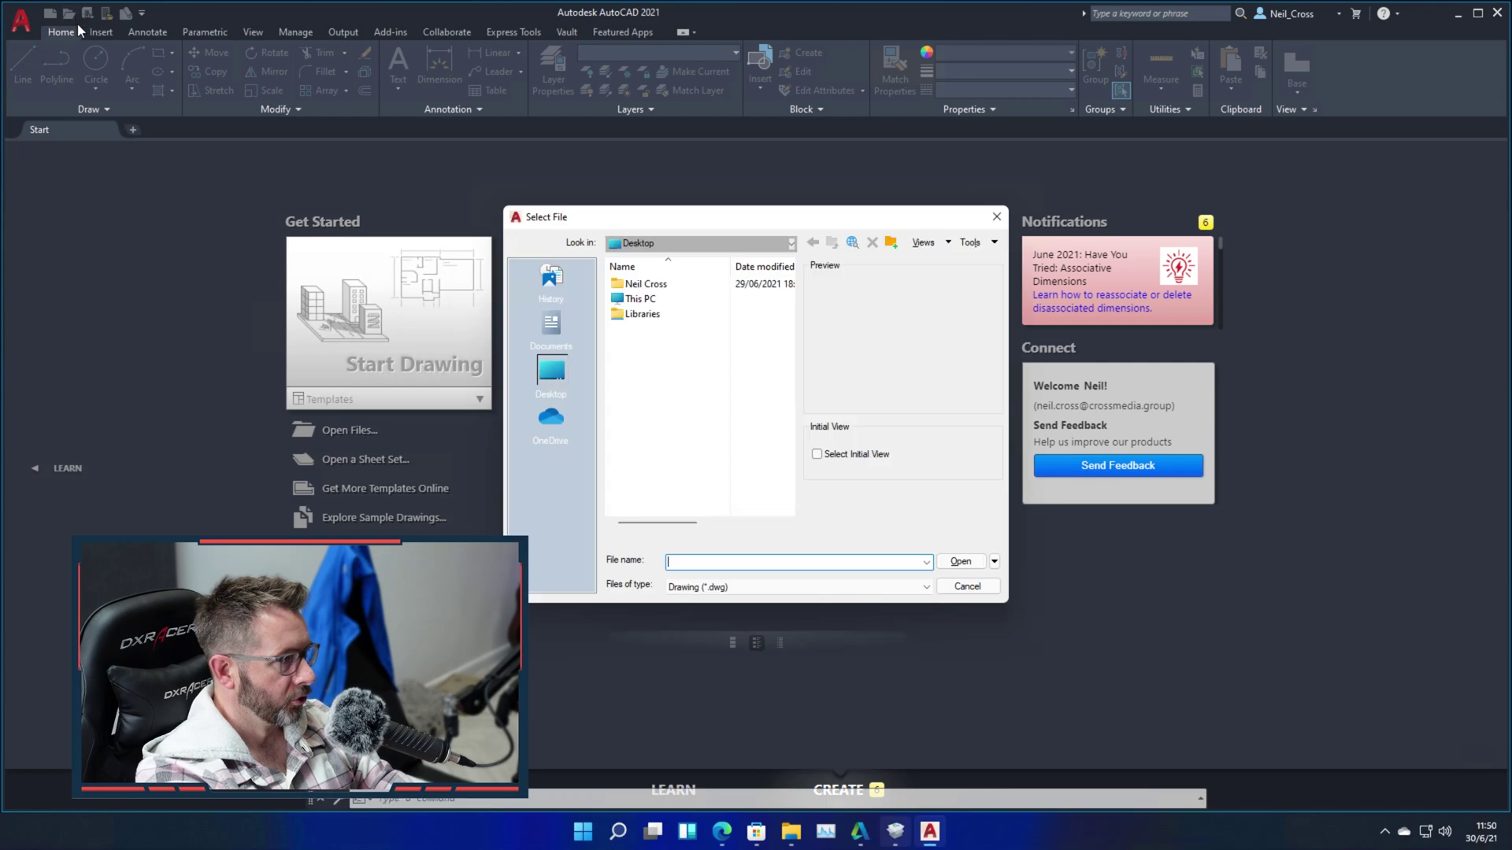
pyautogui.doubleClick(638, 374)
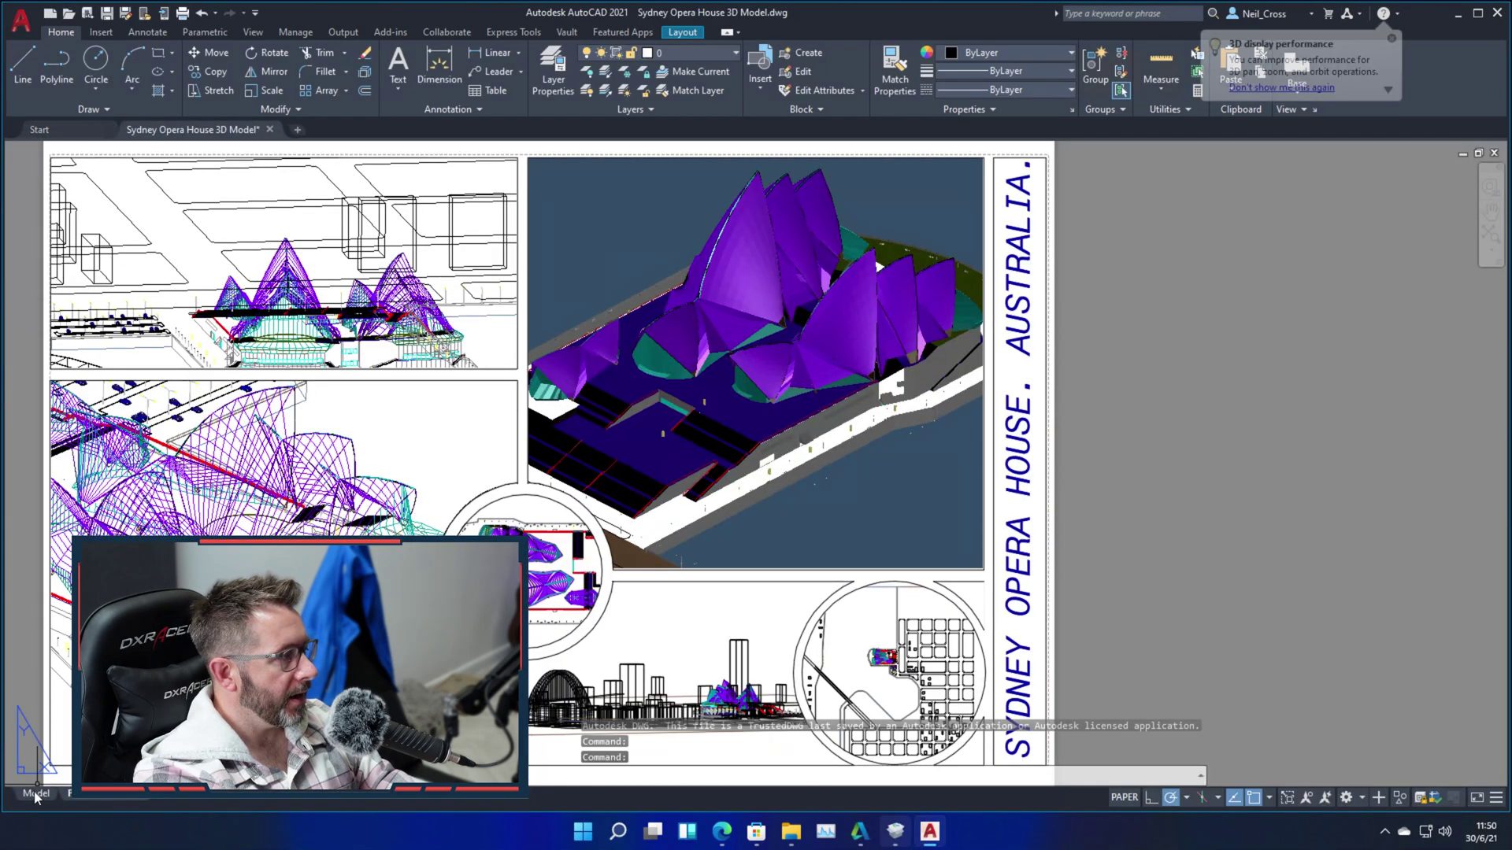
pyautogui.click(35, 793)
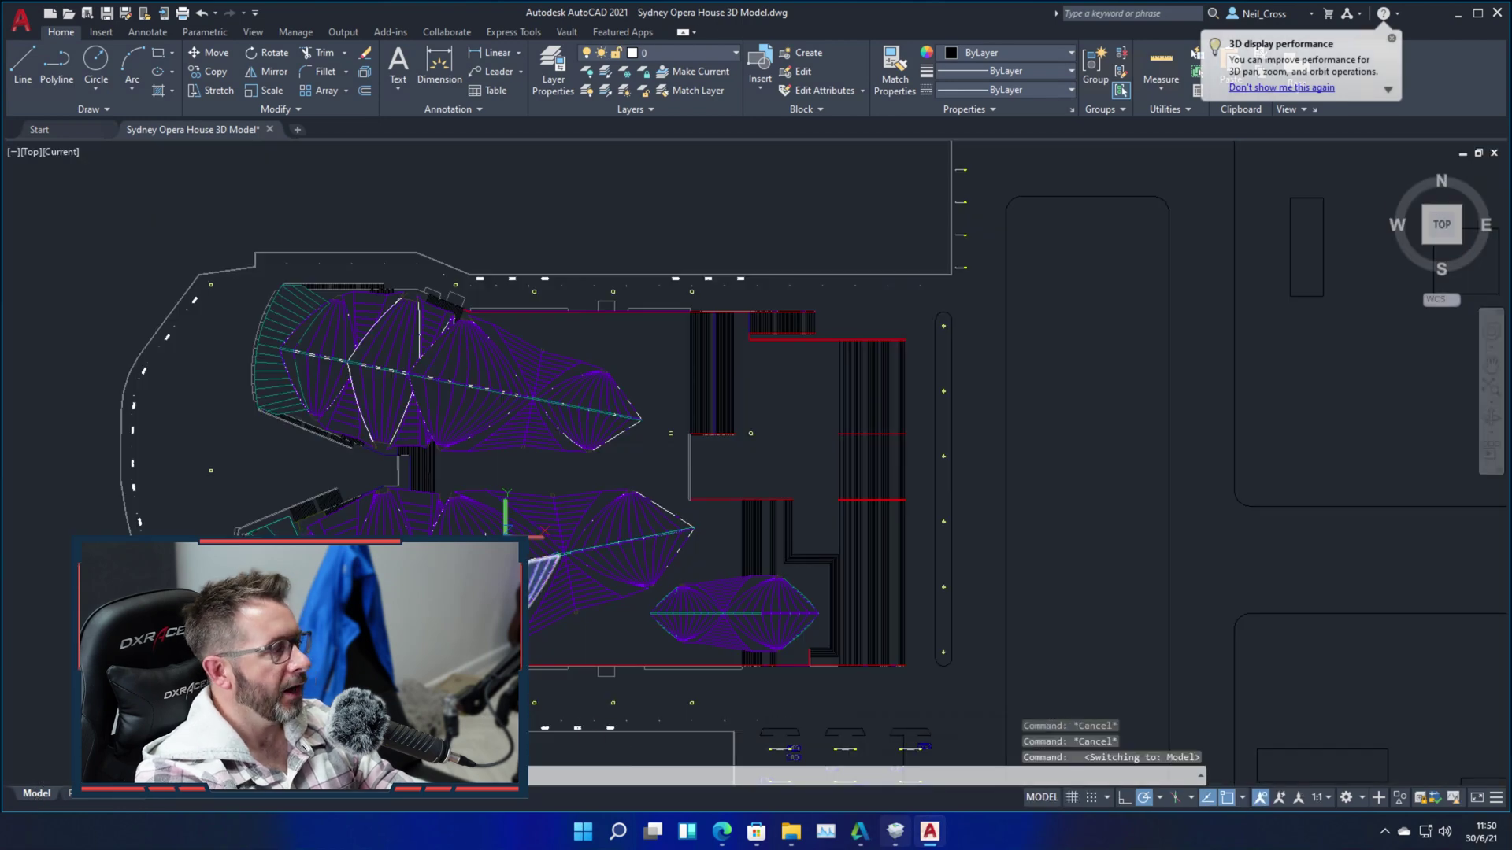
pyautogui.scroll(-5, 506, 519)
pyautogui.scroll(-8, 506, 519)
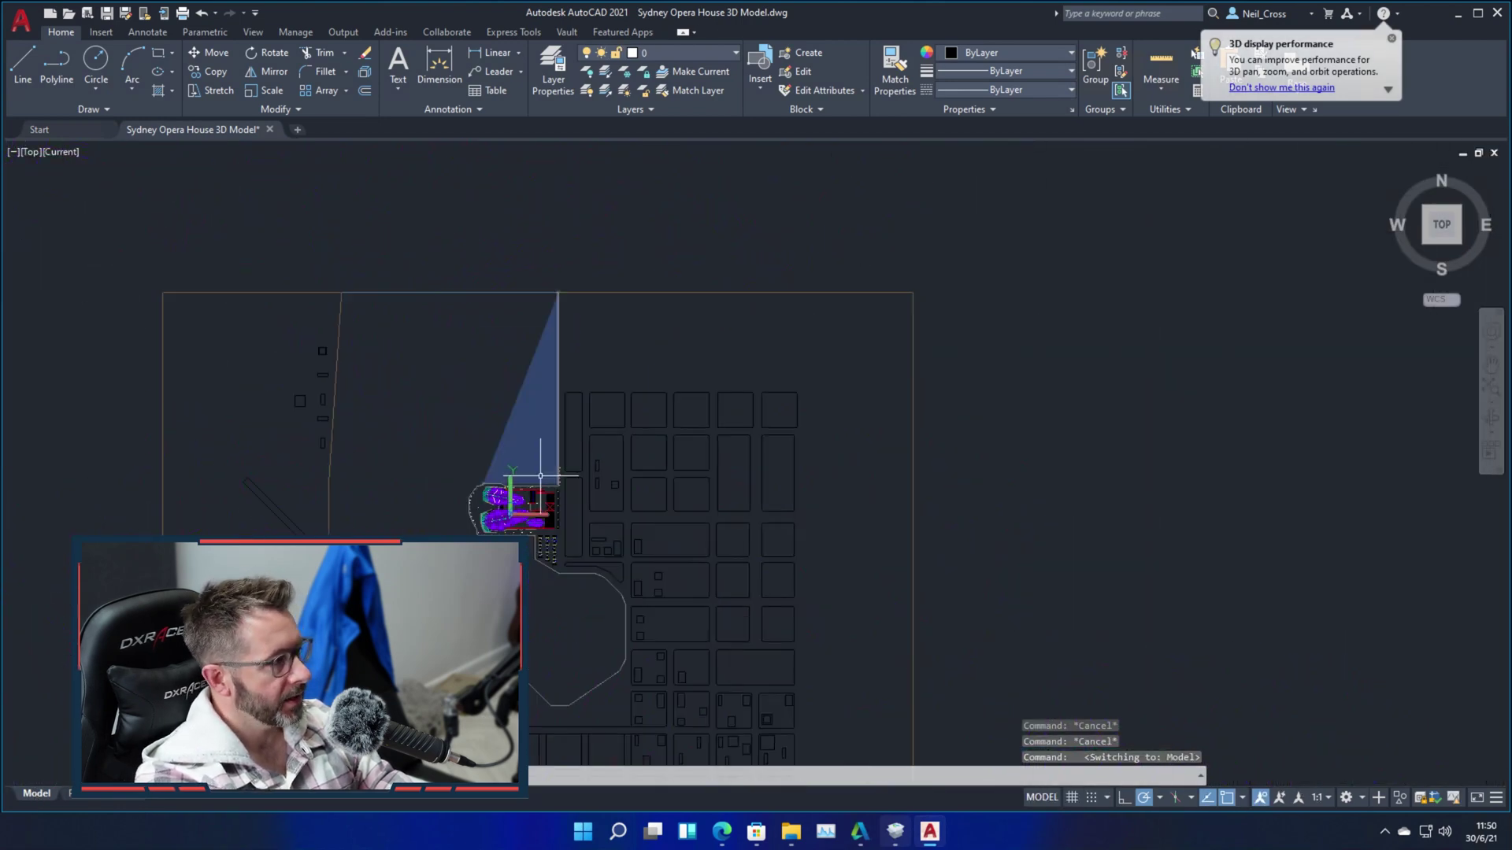
pyautogui.moveTo(506, 519); pyautogui.dragTo(706, 435, button='middle')
# Erase all 4121 objects with a crossing window, undo it, and exit AutoCAD 2021.
pyautogui.write('E')
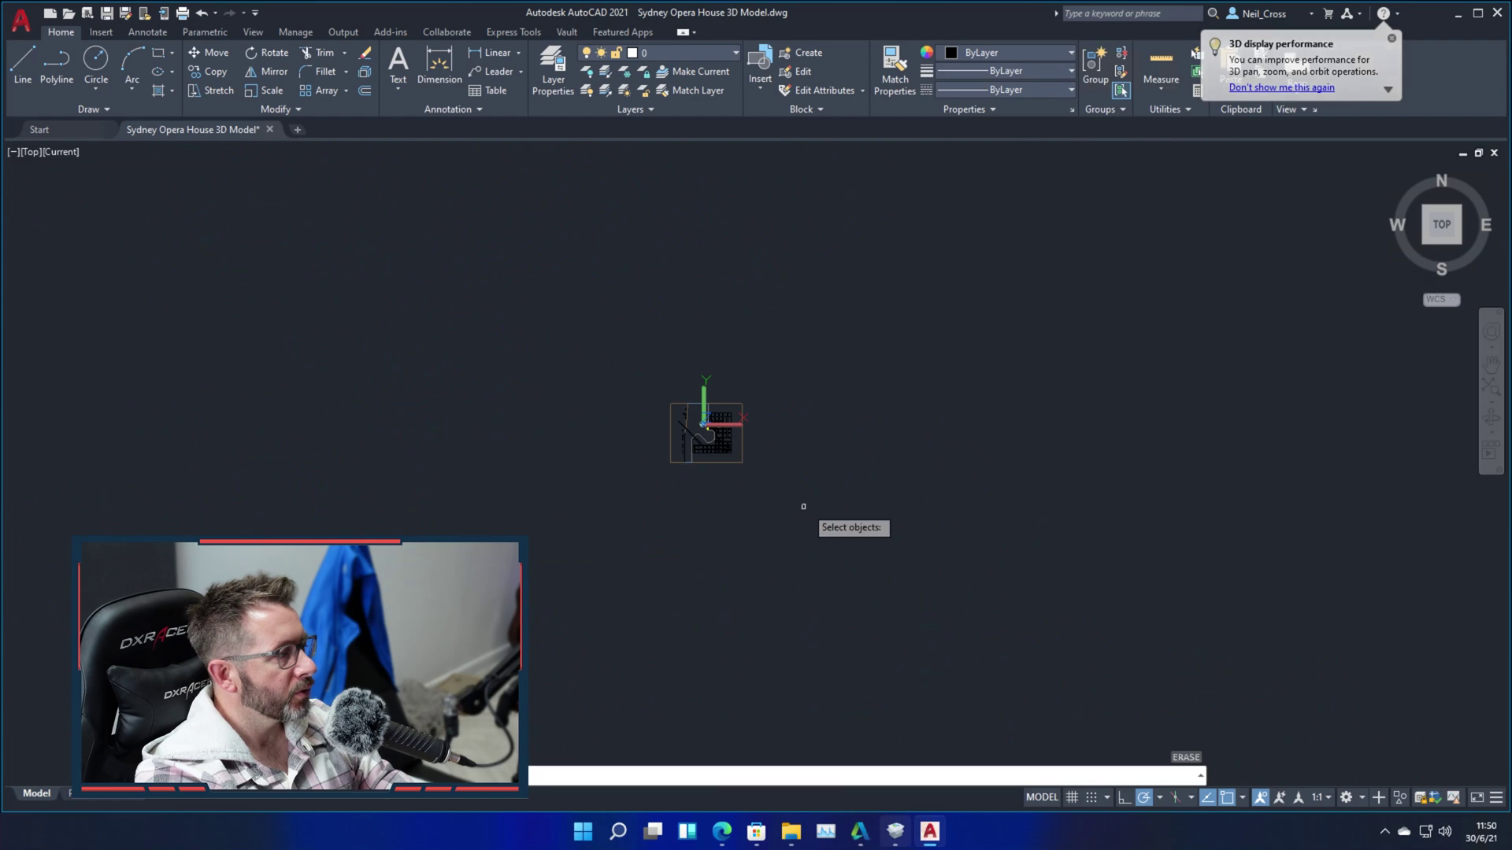
pyautogui.press('Return')
pyautogui.click(827, 506)
pyautogui.click(617, 347)
pyautogui.press('Return')
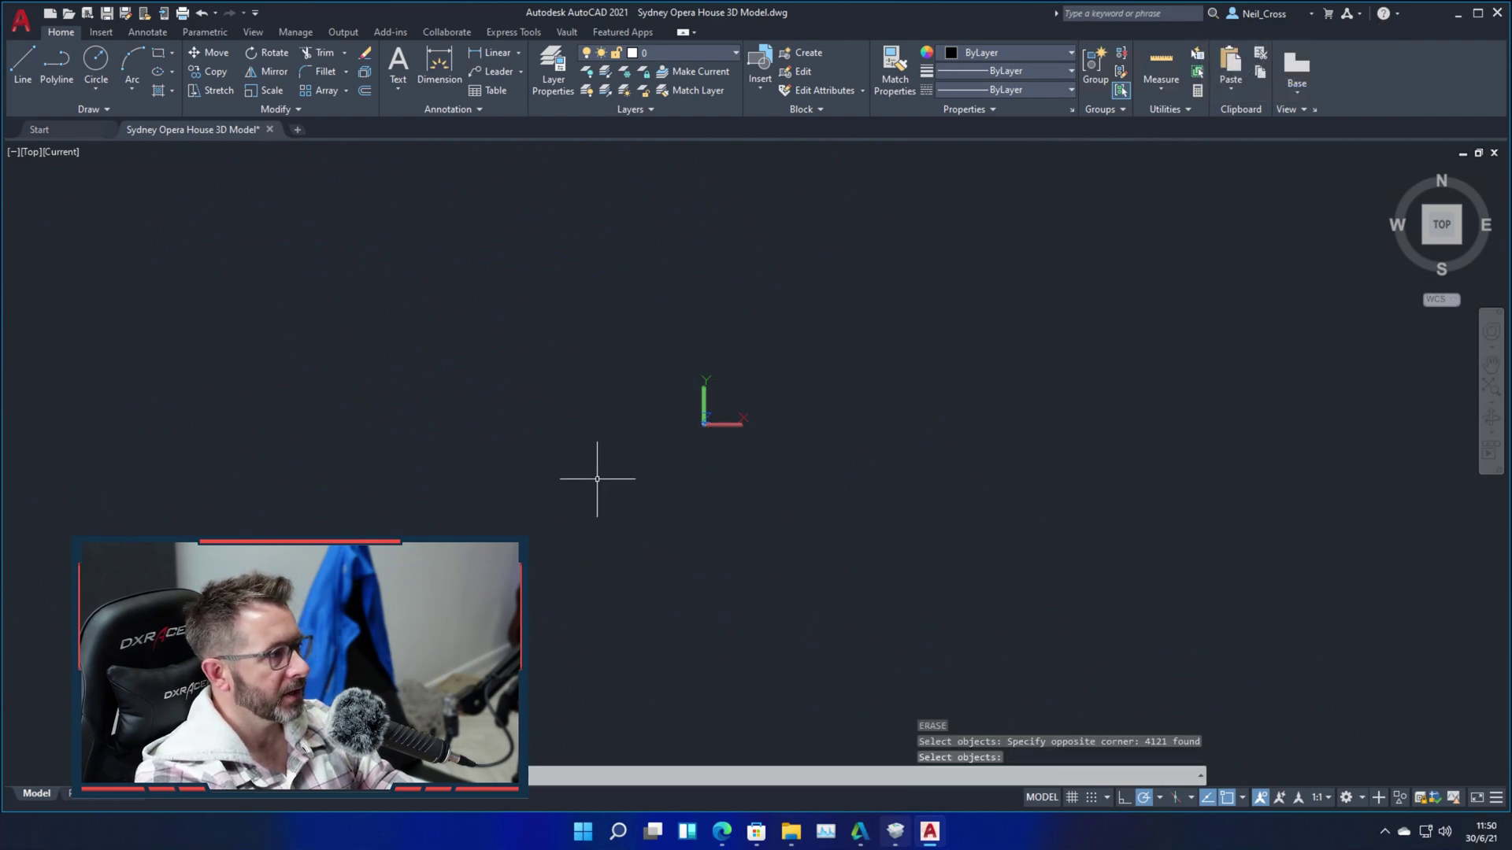
pyautogui.hotkey('ctrl', 'z')
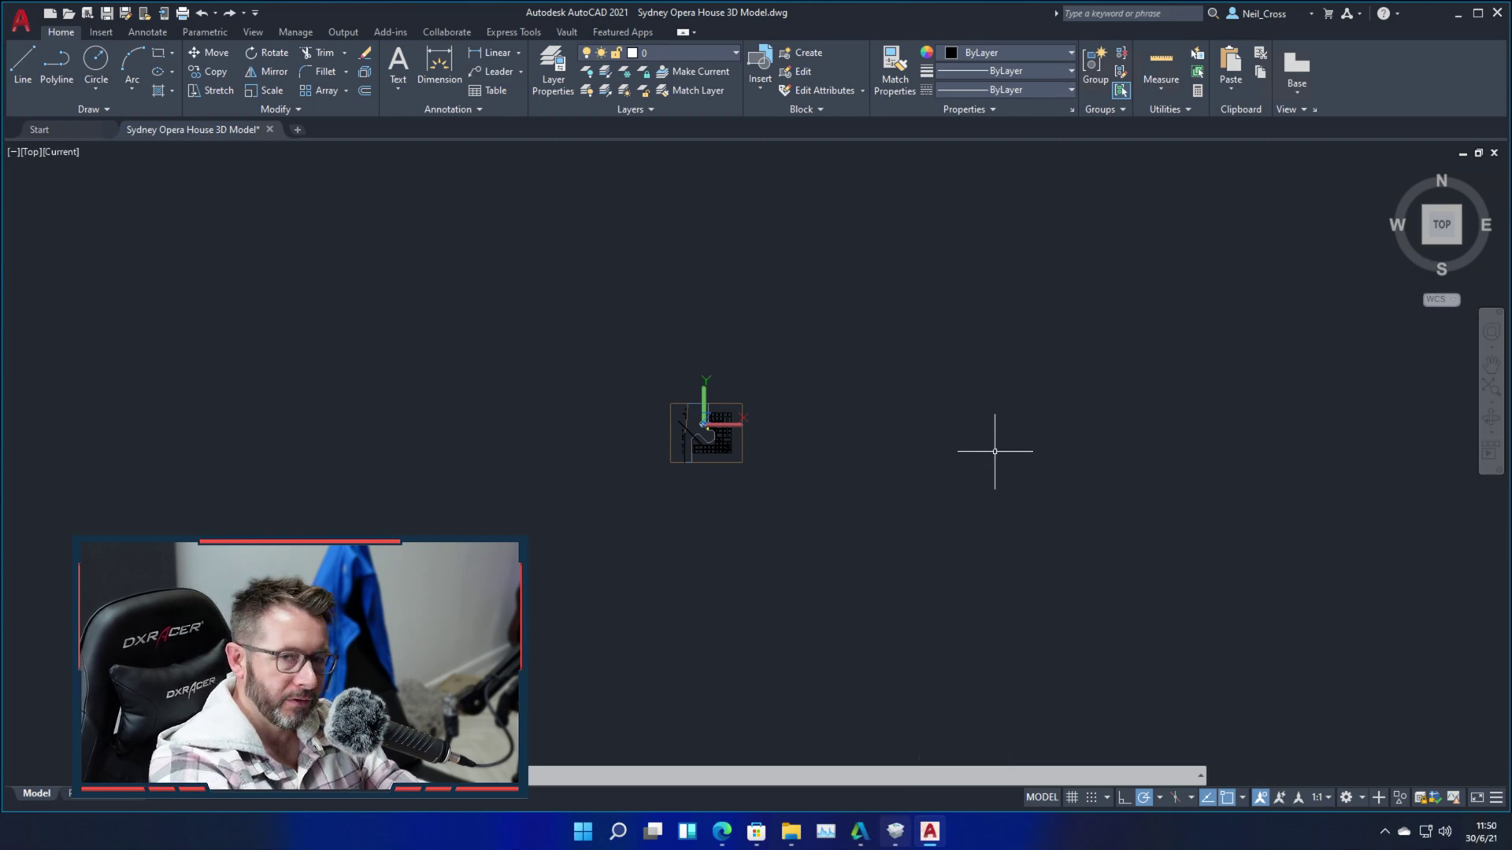
pyautogui.hotkey('ctrl', 'q')
# Discard the 2021 changes and launch AutoCAD 2020 from the desktop shortcuts.
pyautogui.click(811, 448)
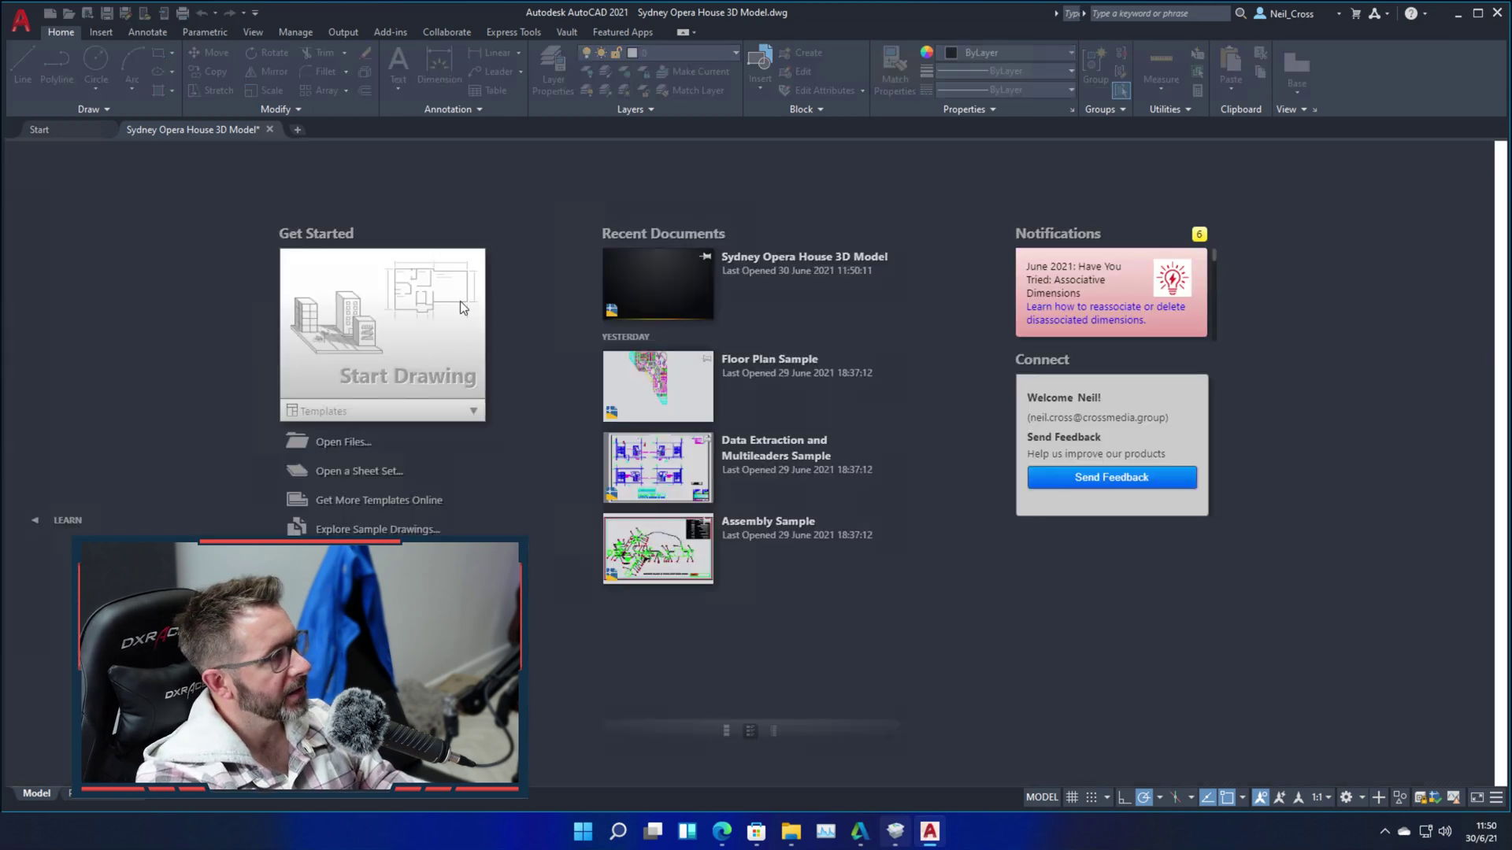
pyautogui.moveTo(215, 17); pyautogui.dragTo(258, 93)
pyautogui.click(269, 266)
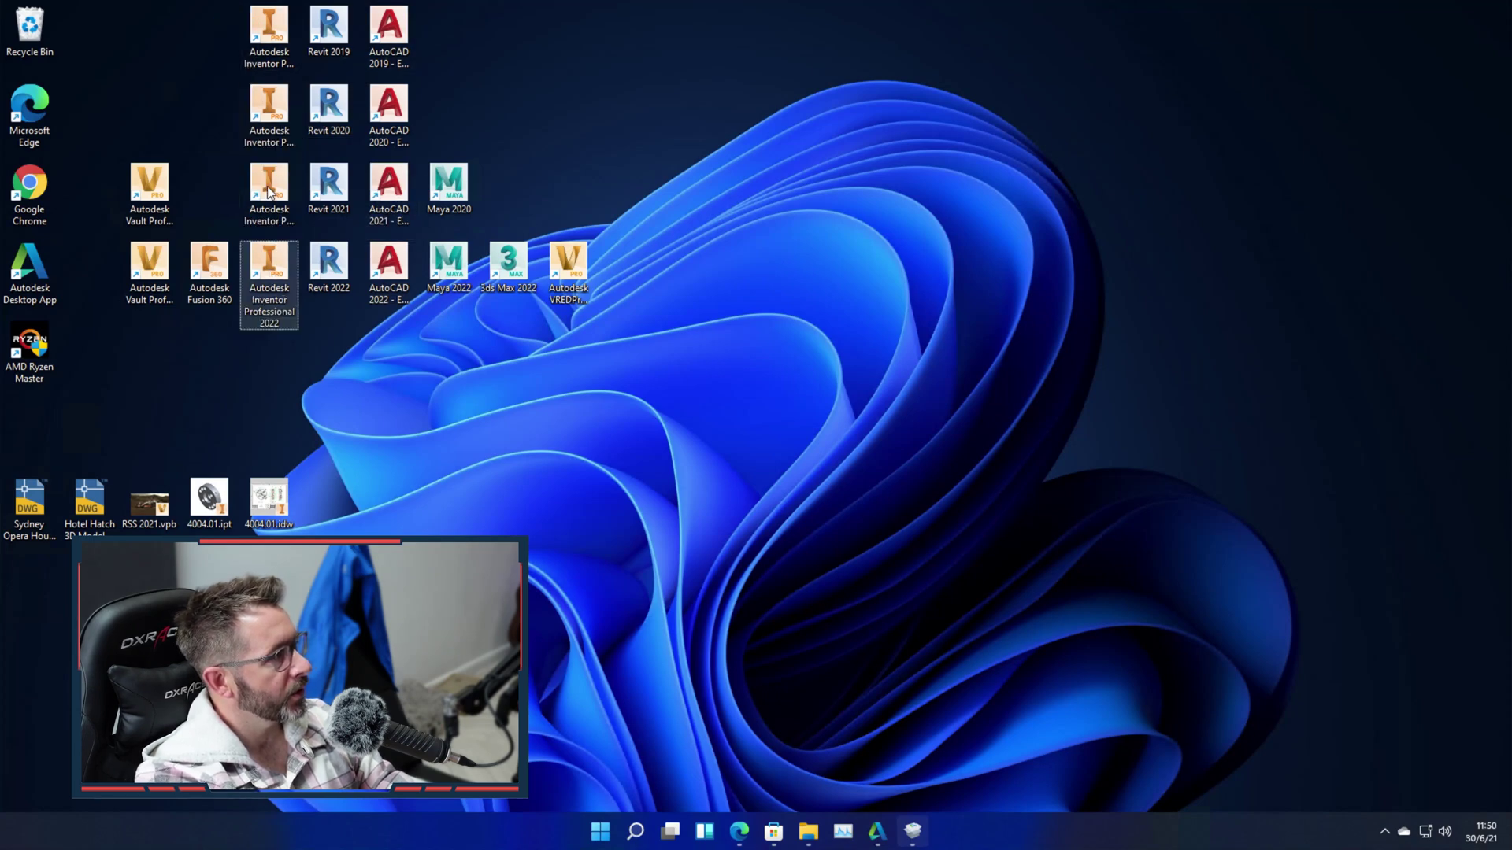
pyautogui.click(379, 39)
pyautogui.press('Down')
pyautogui.press('Down')
pyautogui.press('Down')
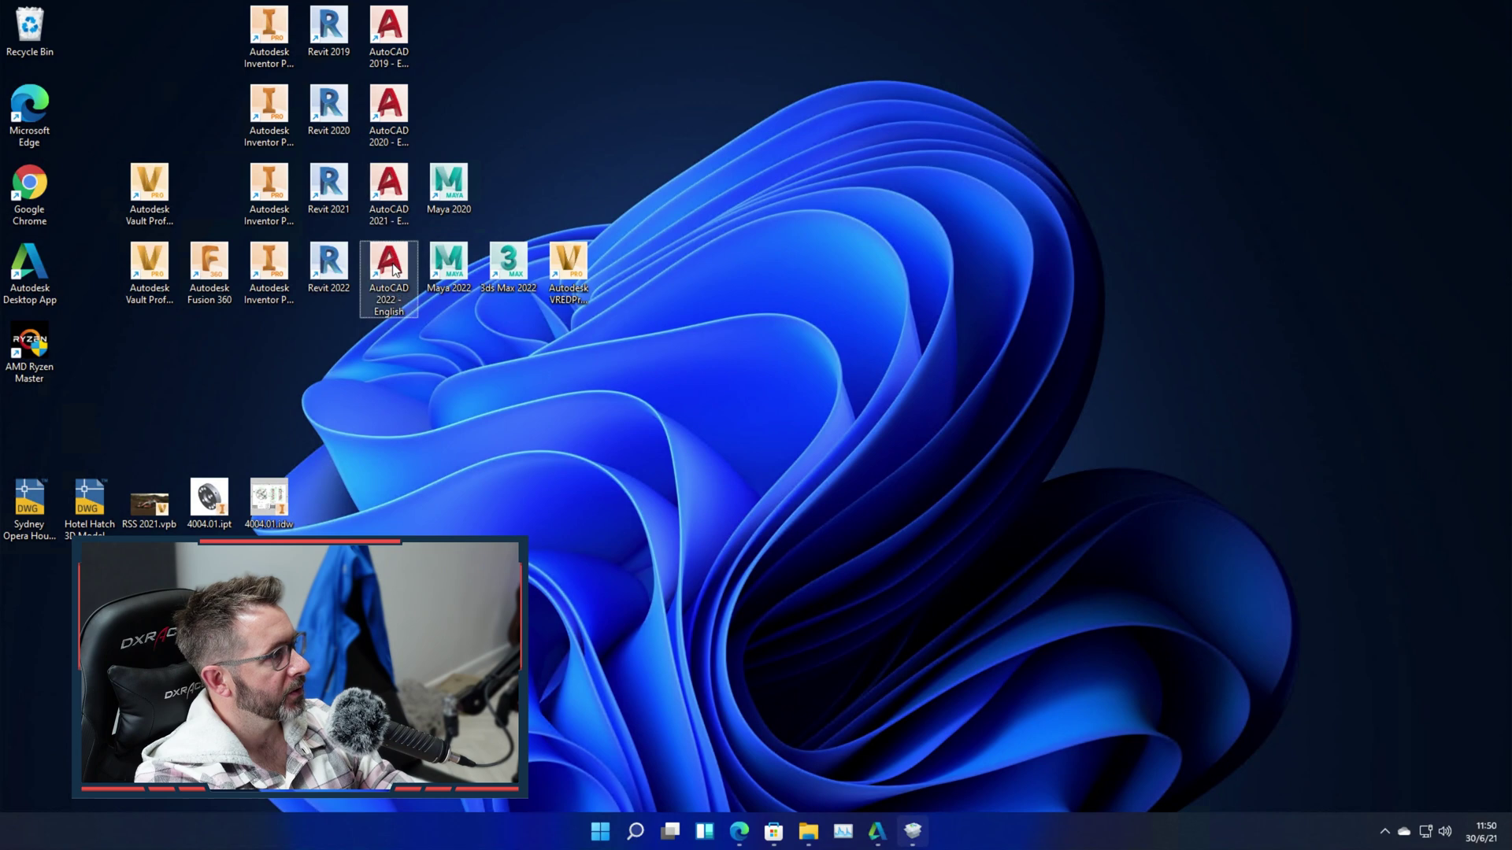
pyautogui.doubleClick(400, 119)
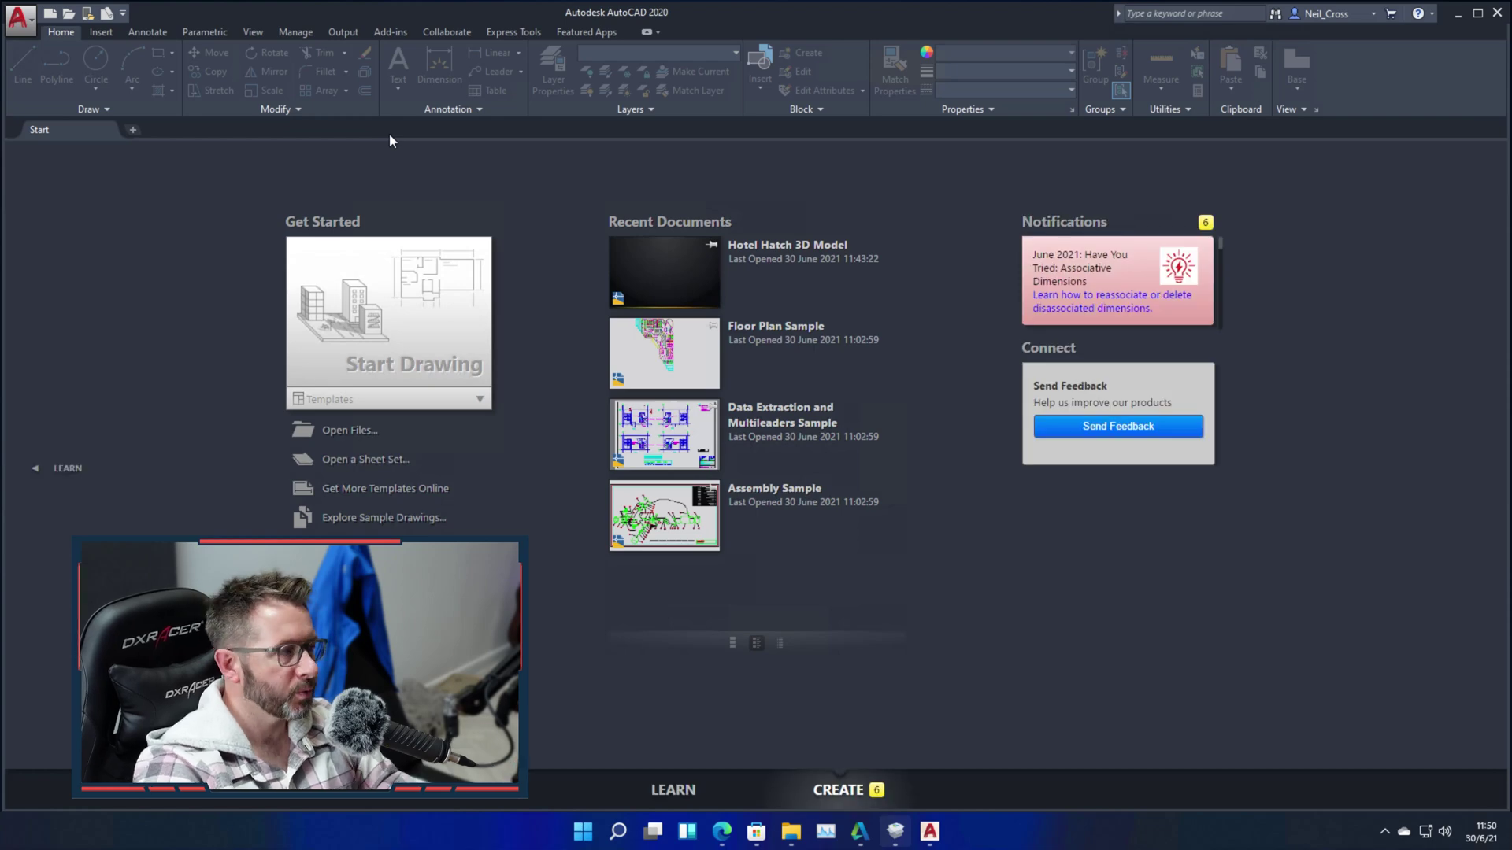
# Open the Opera House drawing in model space and window-select around the site.
pyautogui.click(68, 19)
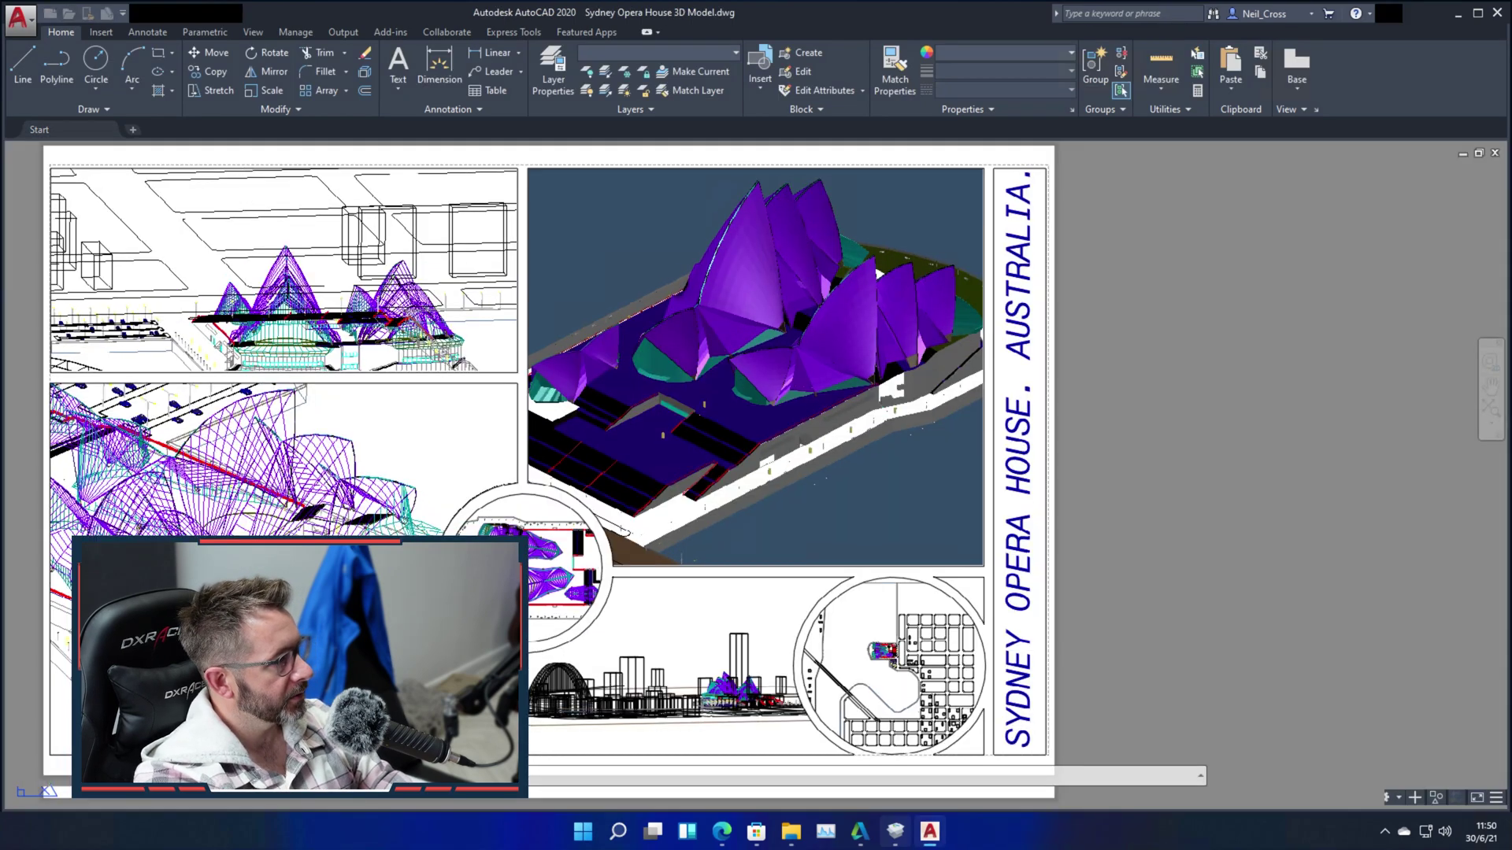
pyautogui.click(47, 793)
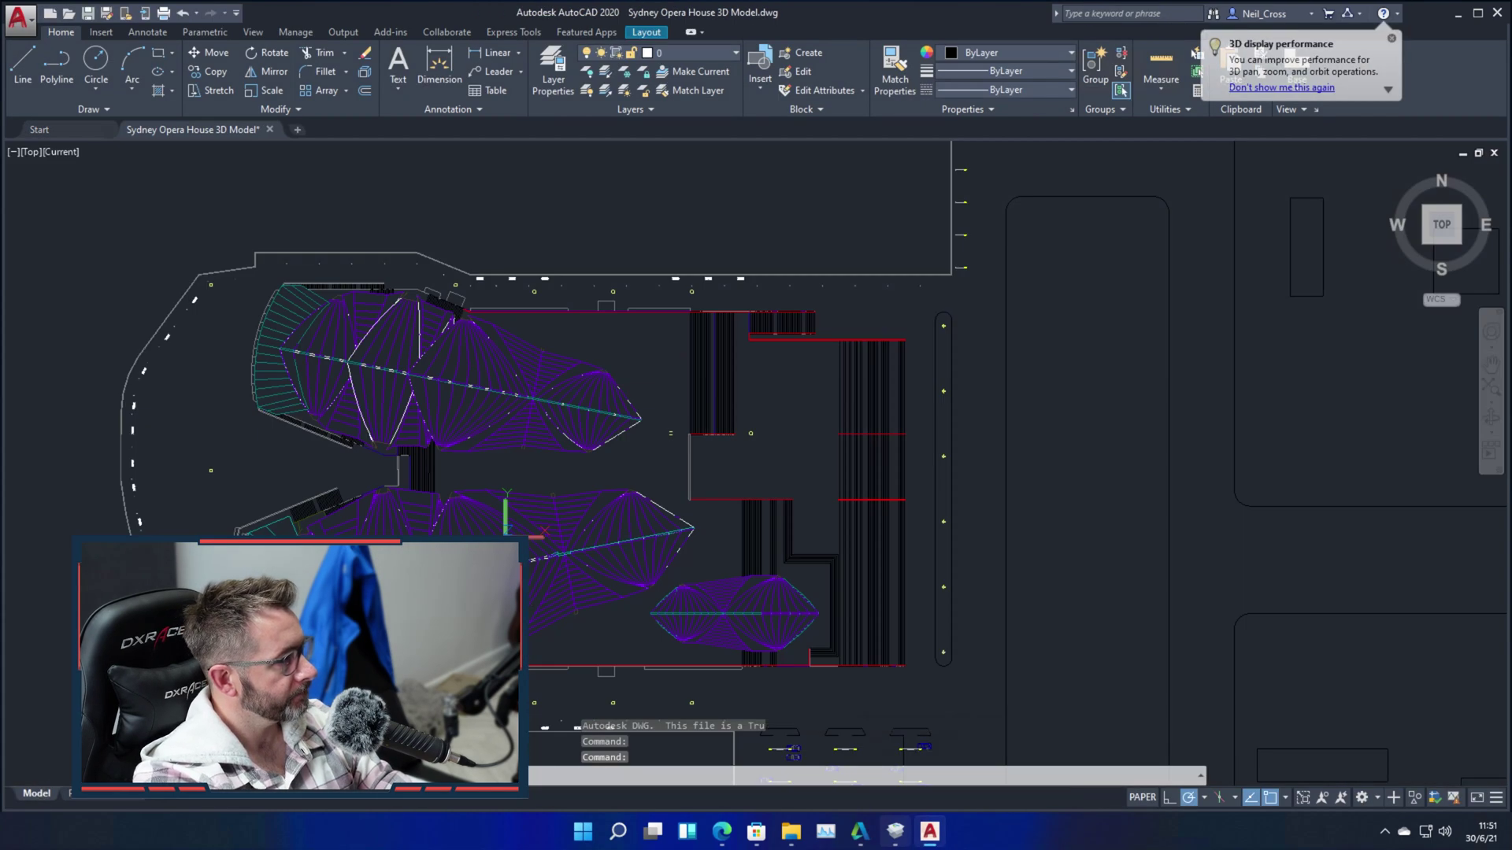
pyautogui.scroll(-10, 591, 535)
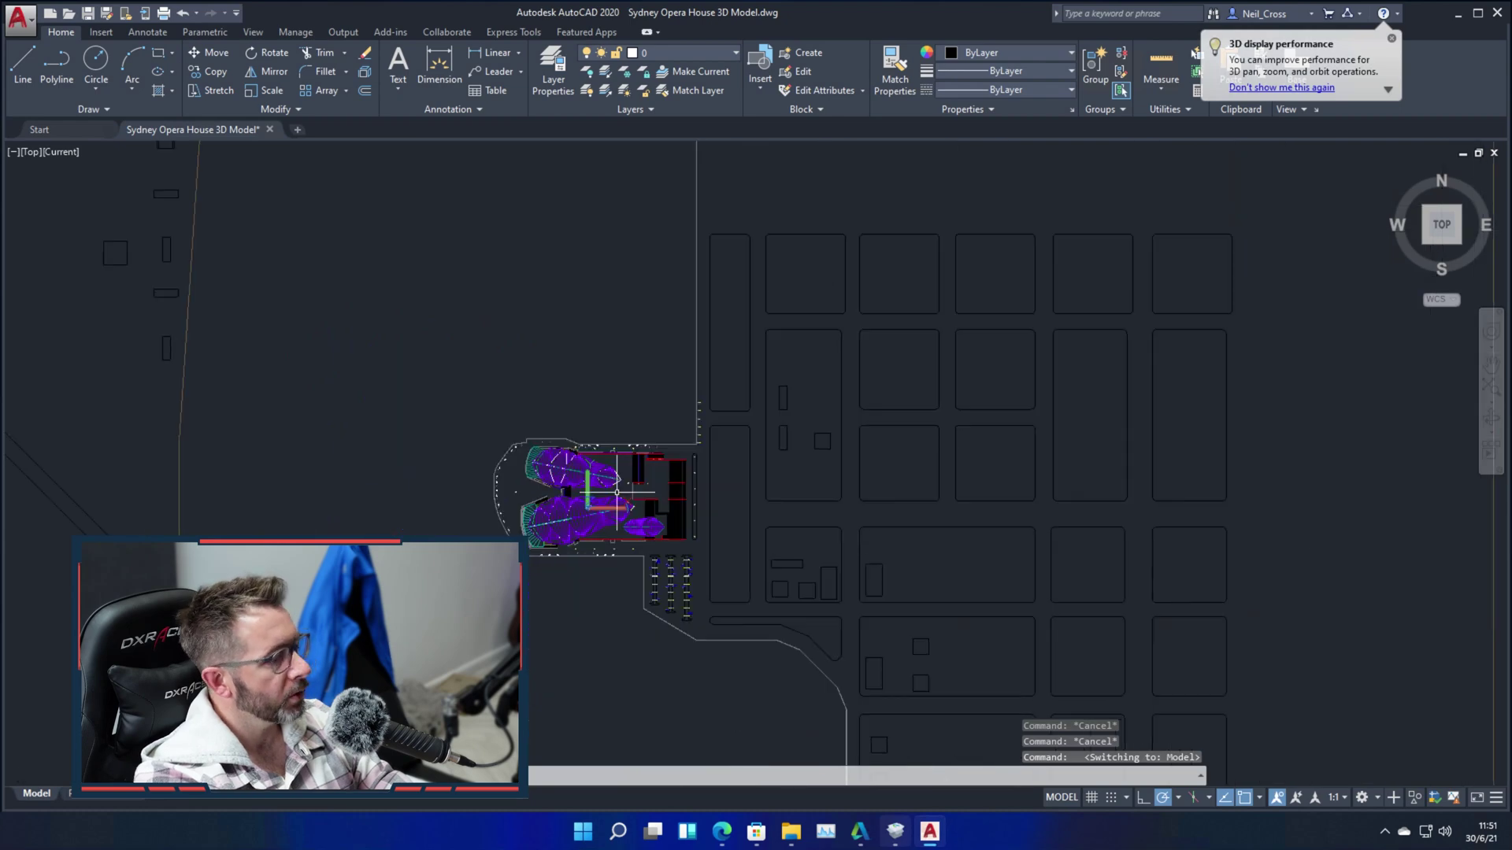
pyautogui.moveTo(624, 491); pyautogui.dragTo(827, 376)
pyautogui.click(973, 356)
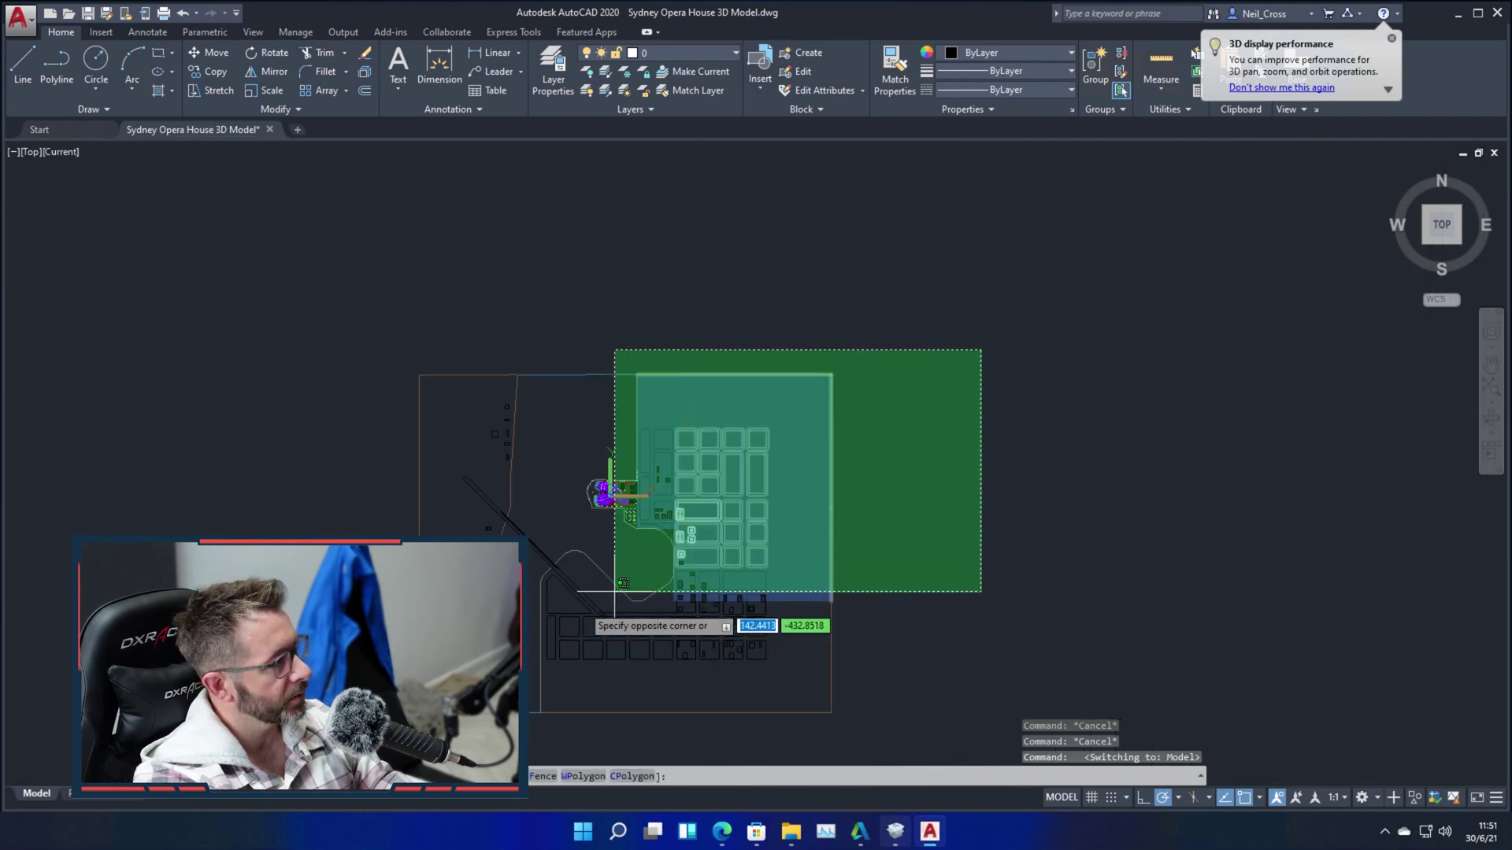
pyautogui.click(614, 607)
pyautogui.press('F1')
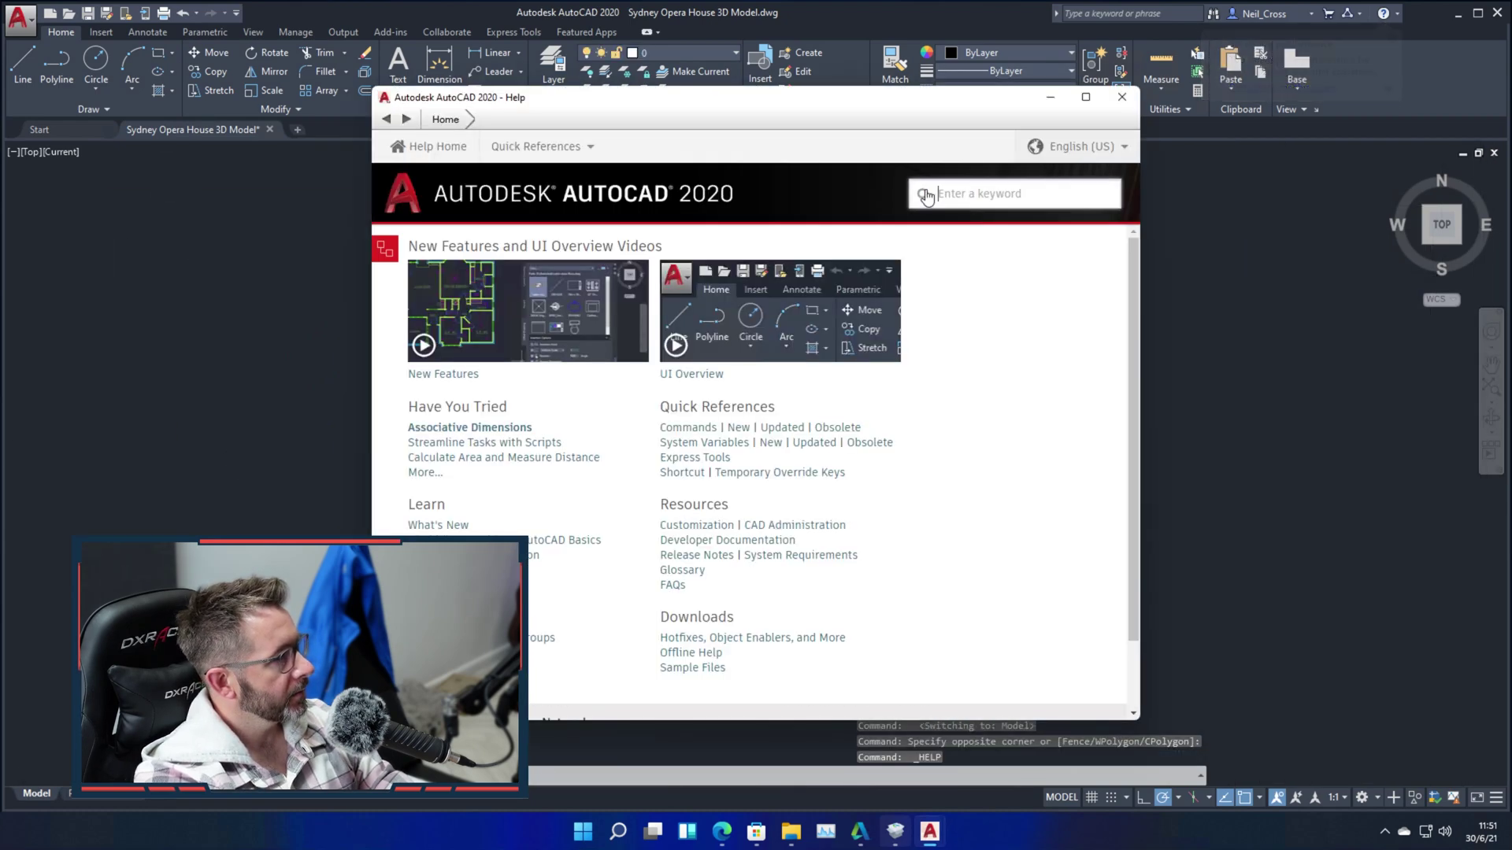
pyautogui.click(1122, 102)
# Erase all 4121 objects with a crossing window, then close AutoCAD 2020 without saving.
pyautogui.write('e')
pyautogui.press('Return')
pyautogui.click(942, 314)
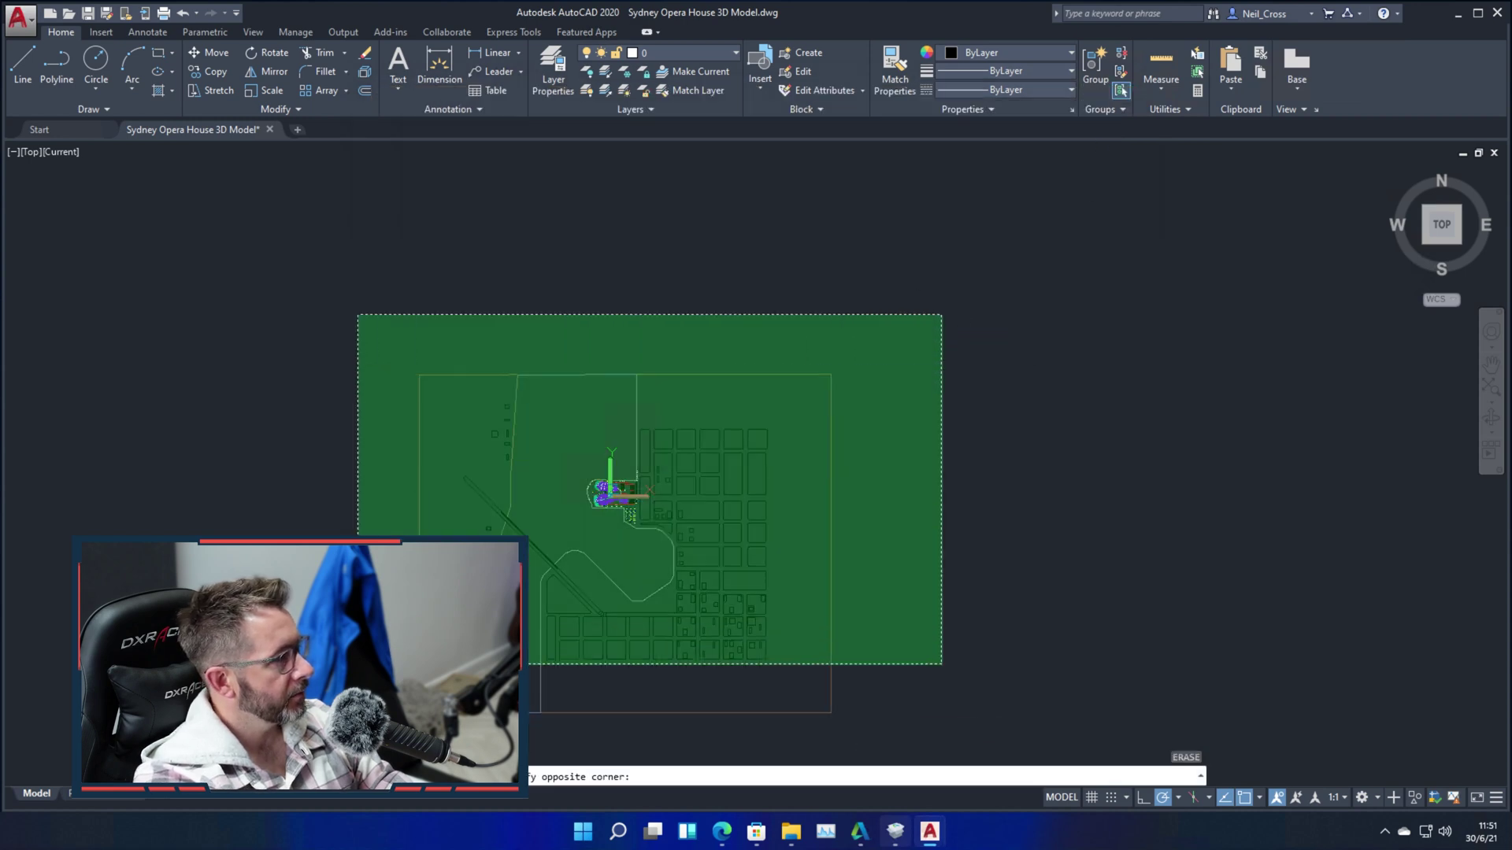
pyautogui.click(357, 661)
pyautogui.scroll(3, 1142, 355)
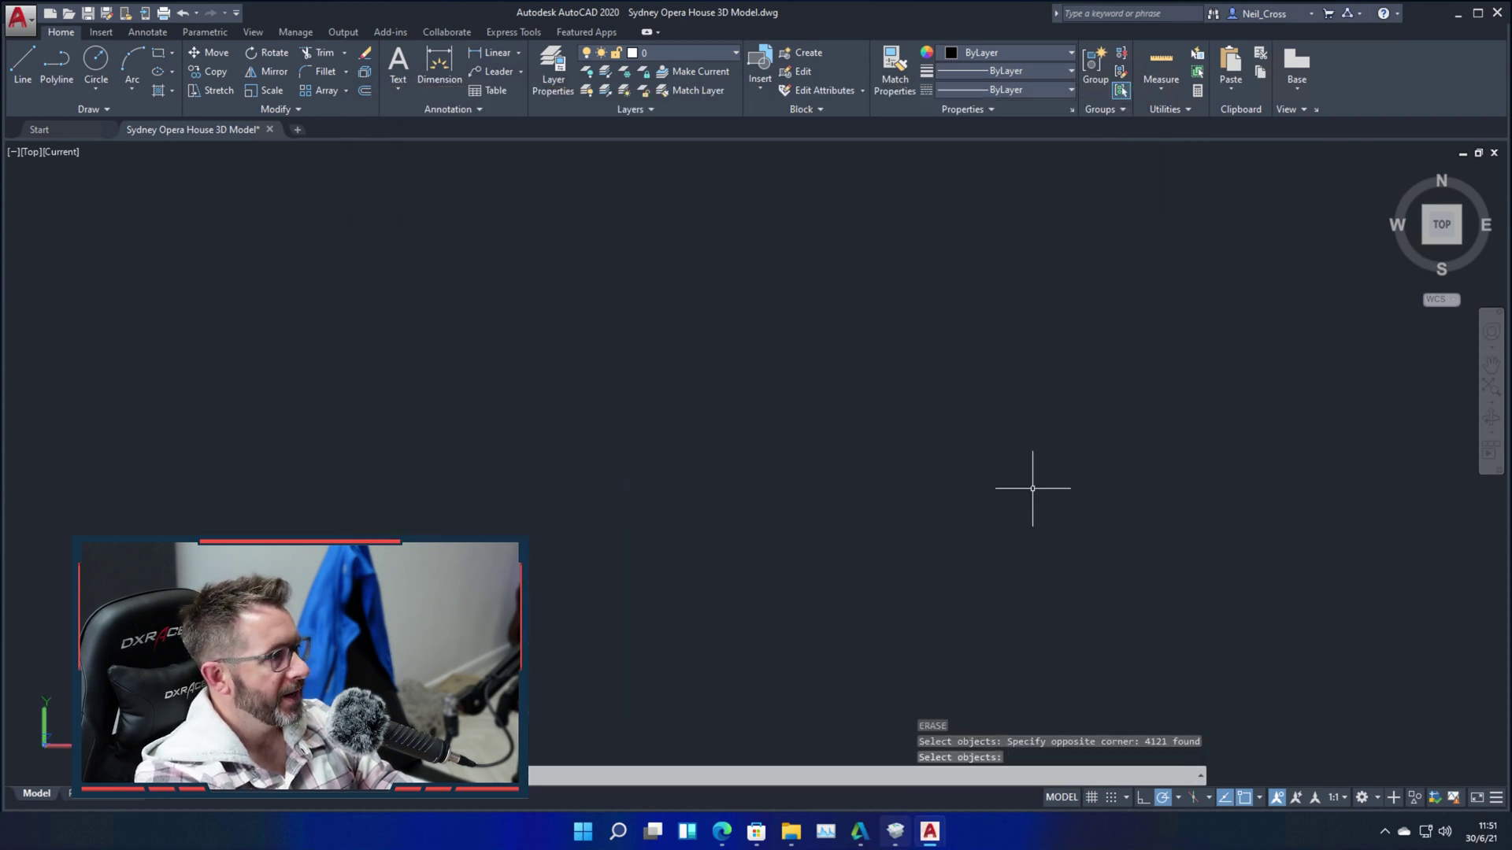
pyautogui.moveTo(1013, 499); pyautogui.dragTo(787, 465, button='middle')
pyautogui.press('Return')
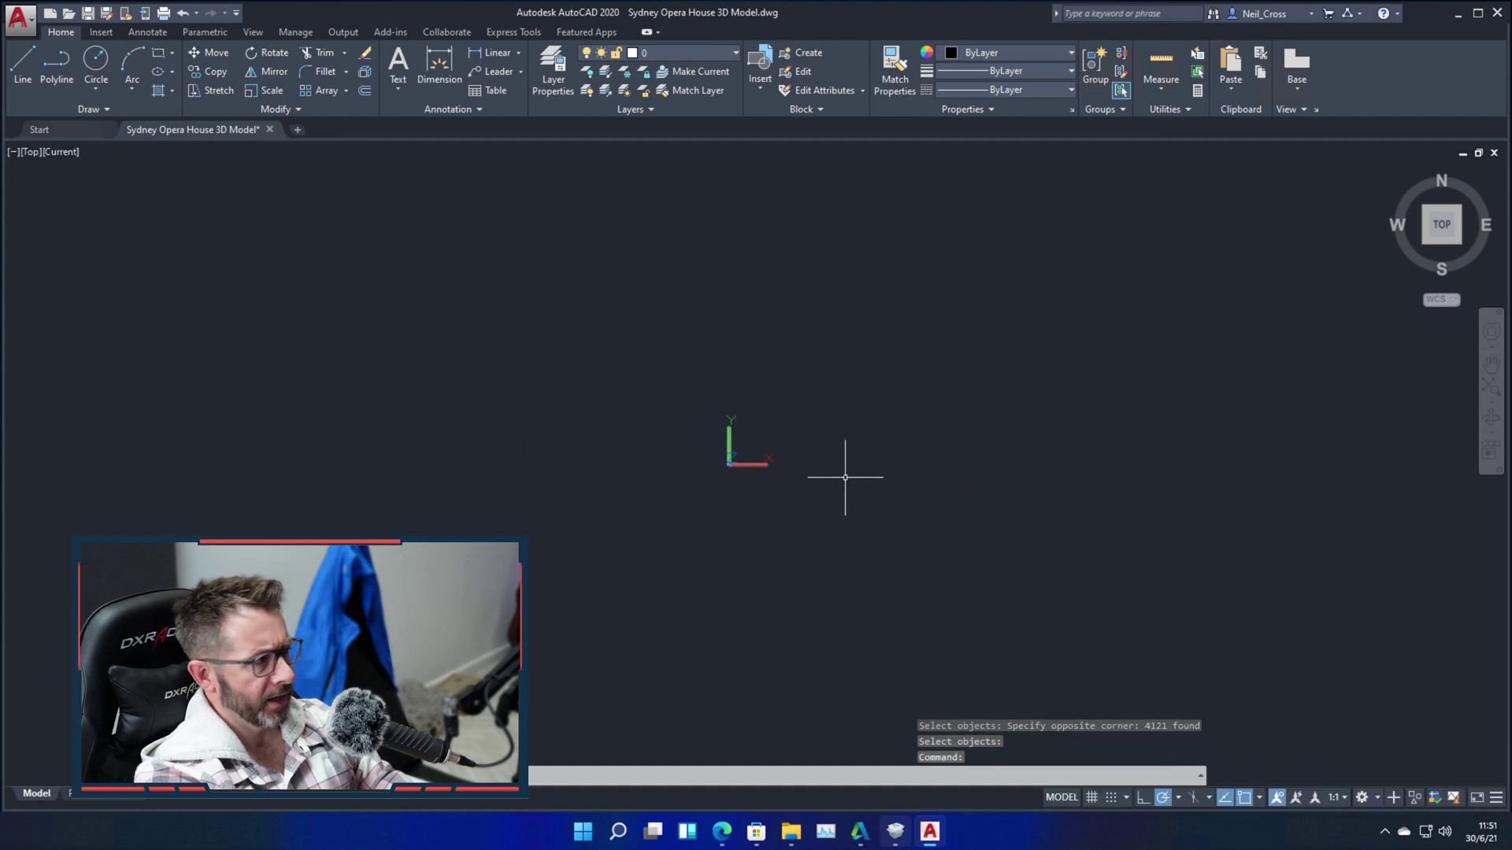
pyautogui.click(1497, 13)
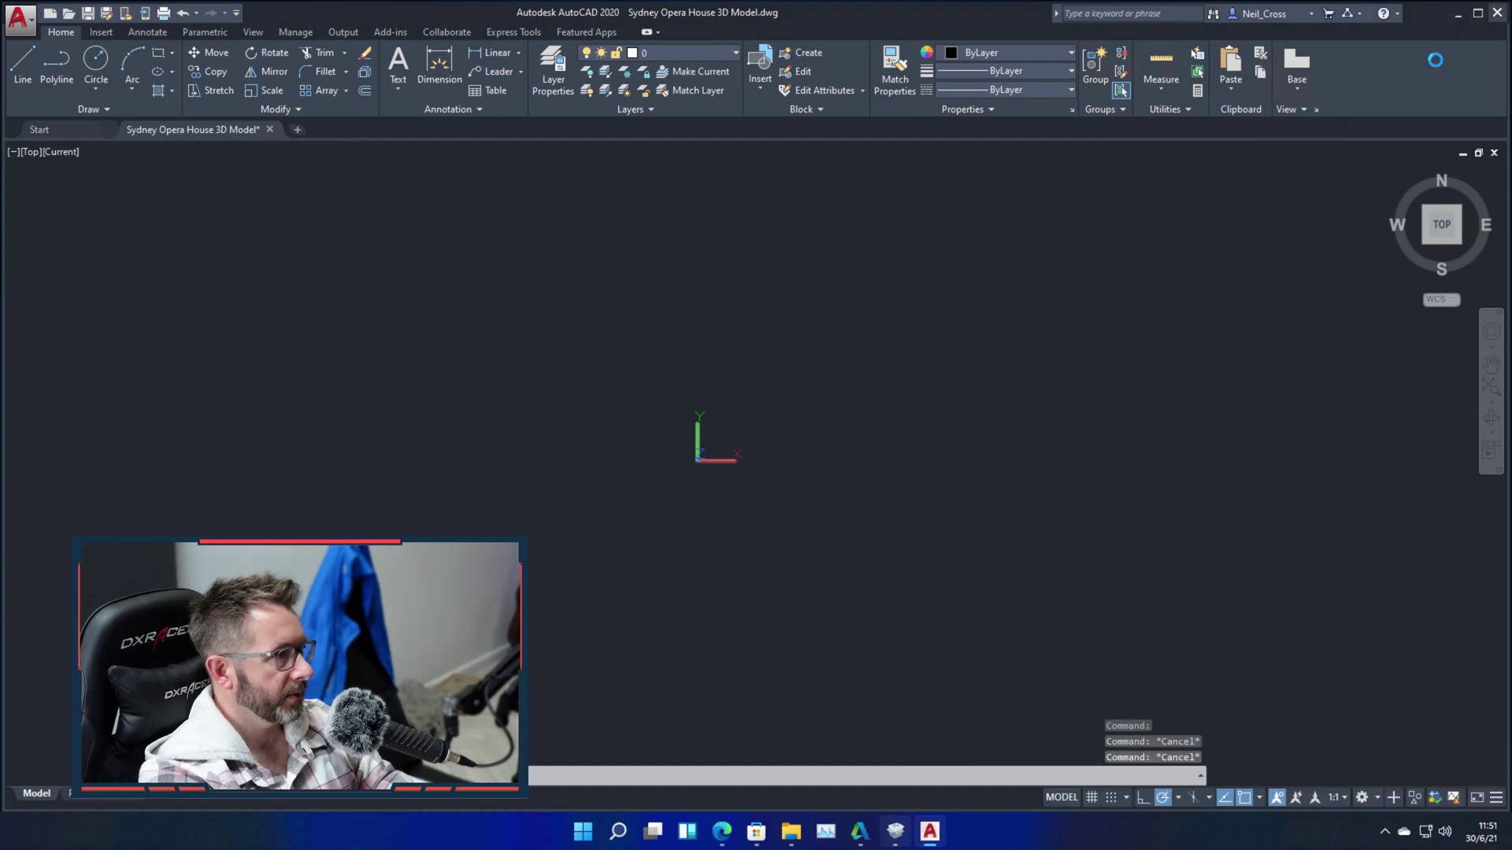
pyautogui.click(813, 445)
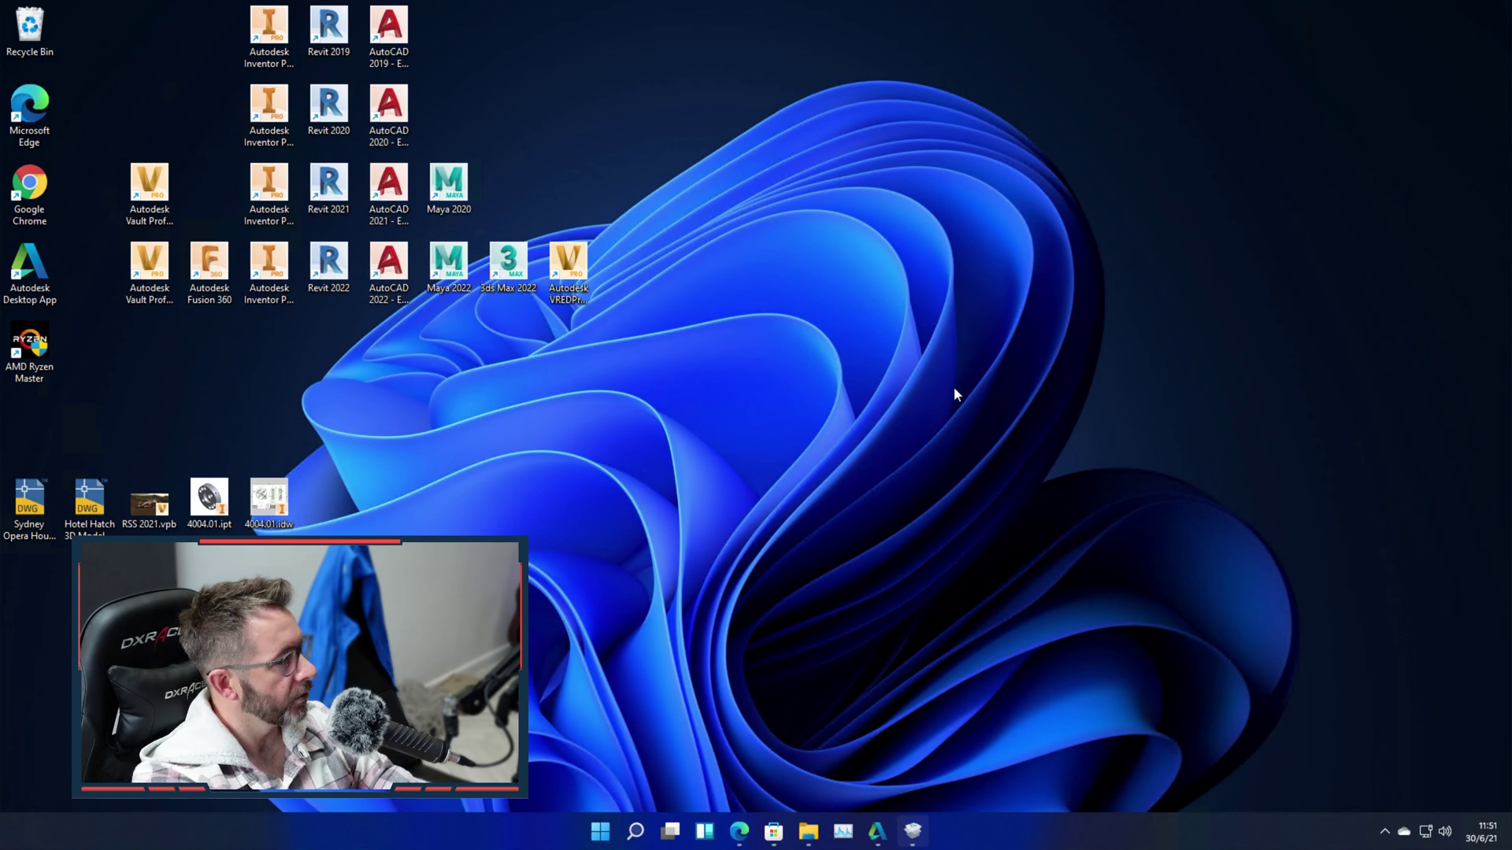
# Launch AutoCAD 2019 and open Sydney Opera House 3D Model.dwg in model space.
pyautogui.doubleClick(388, 35)
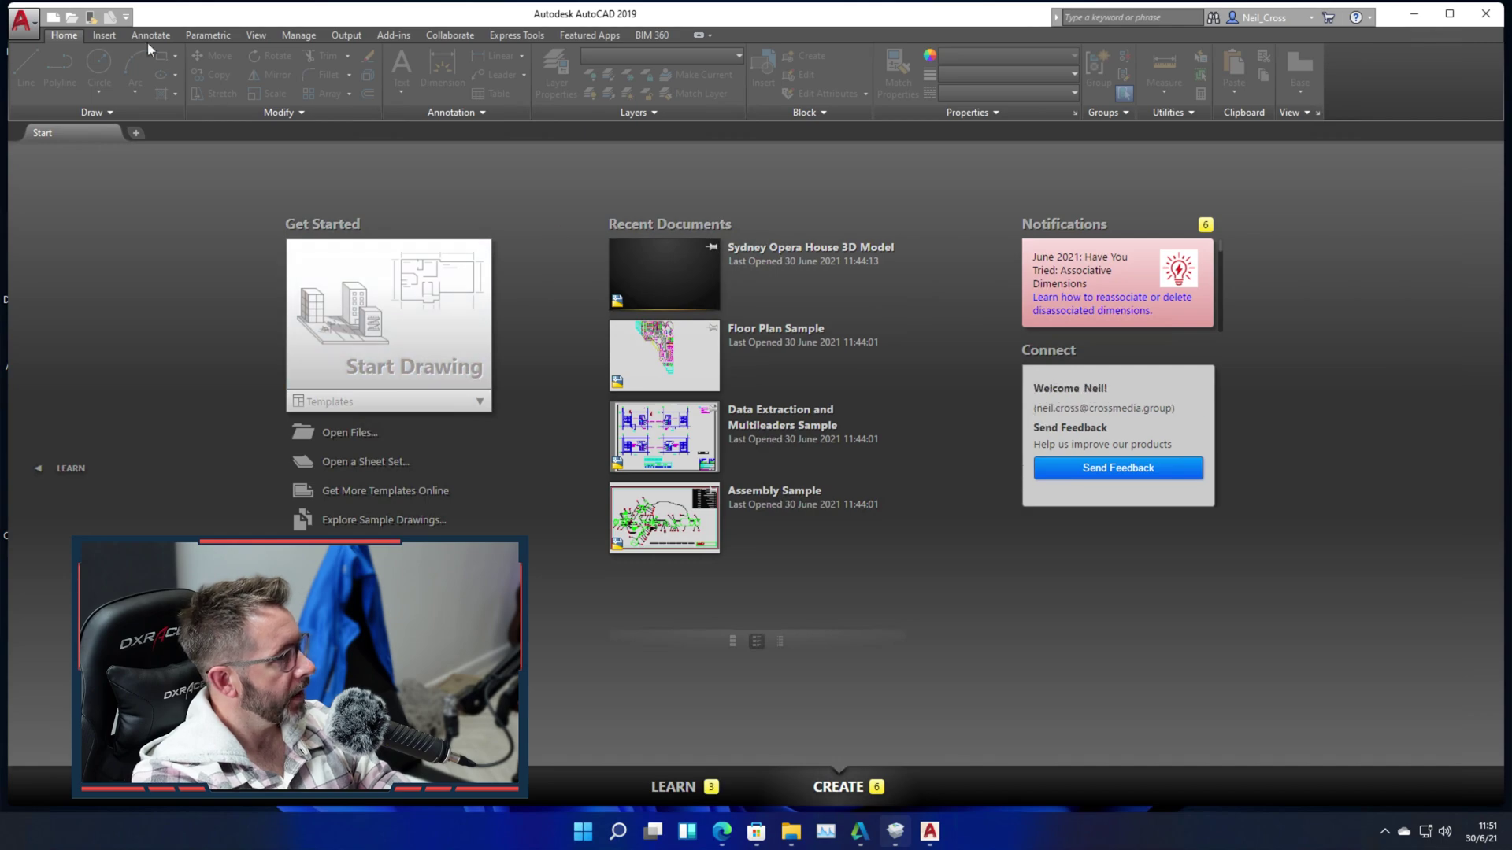
pyautogui.click(68, 17)
pyautogui.doubleClick(673, 374)
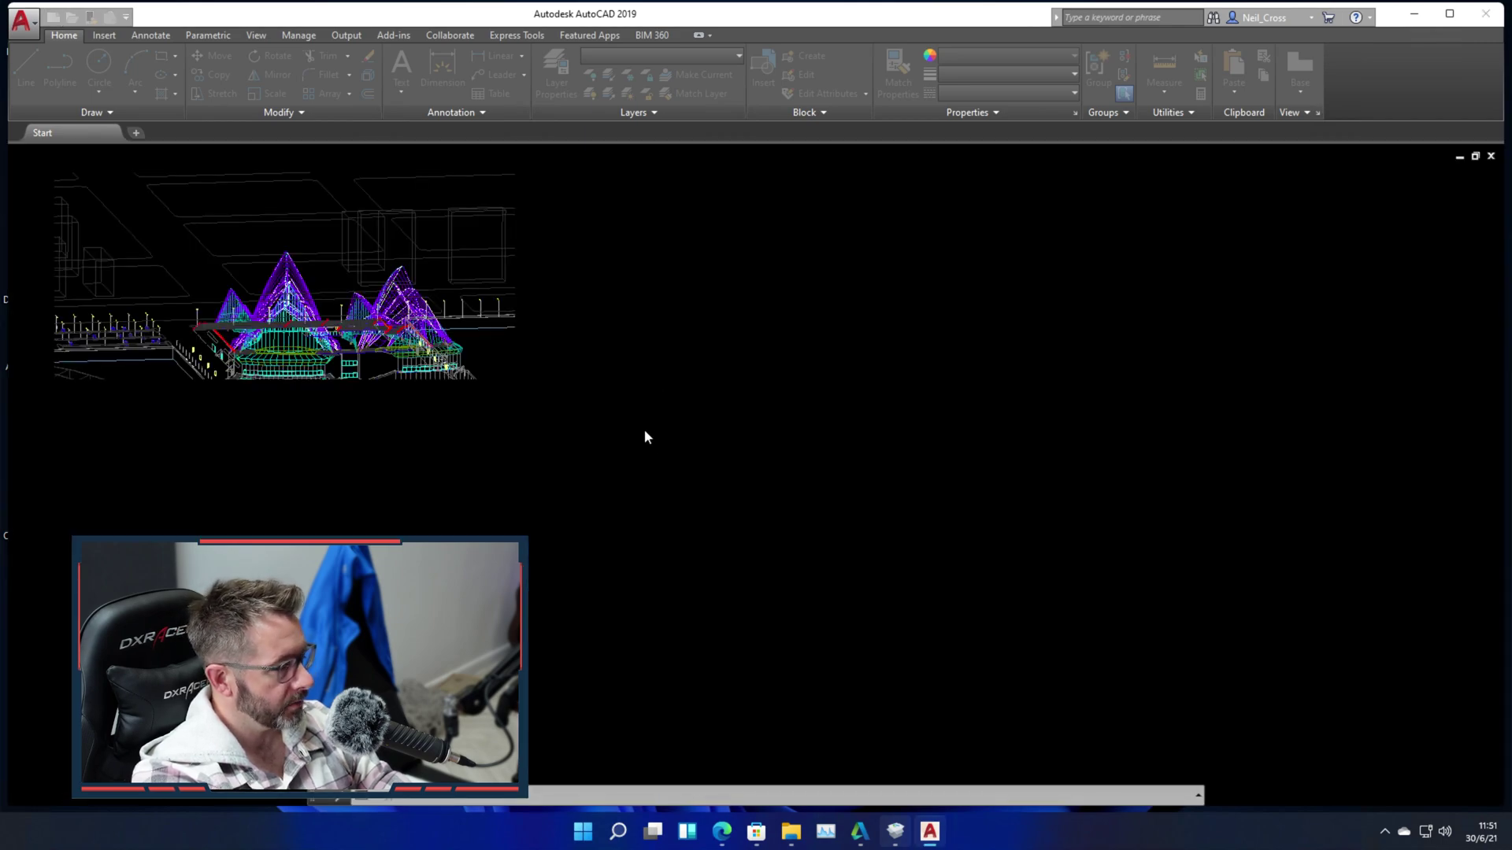
pyautogui.hotkey('ctrl', 'pageup')
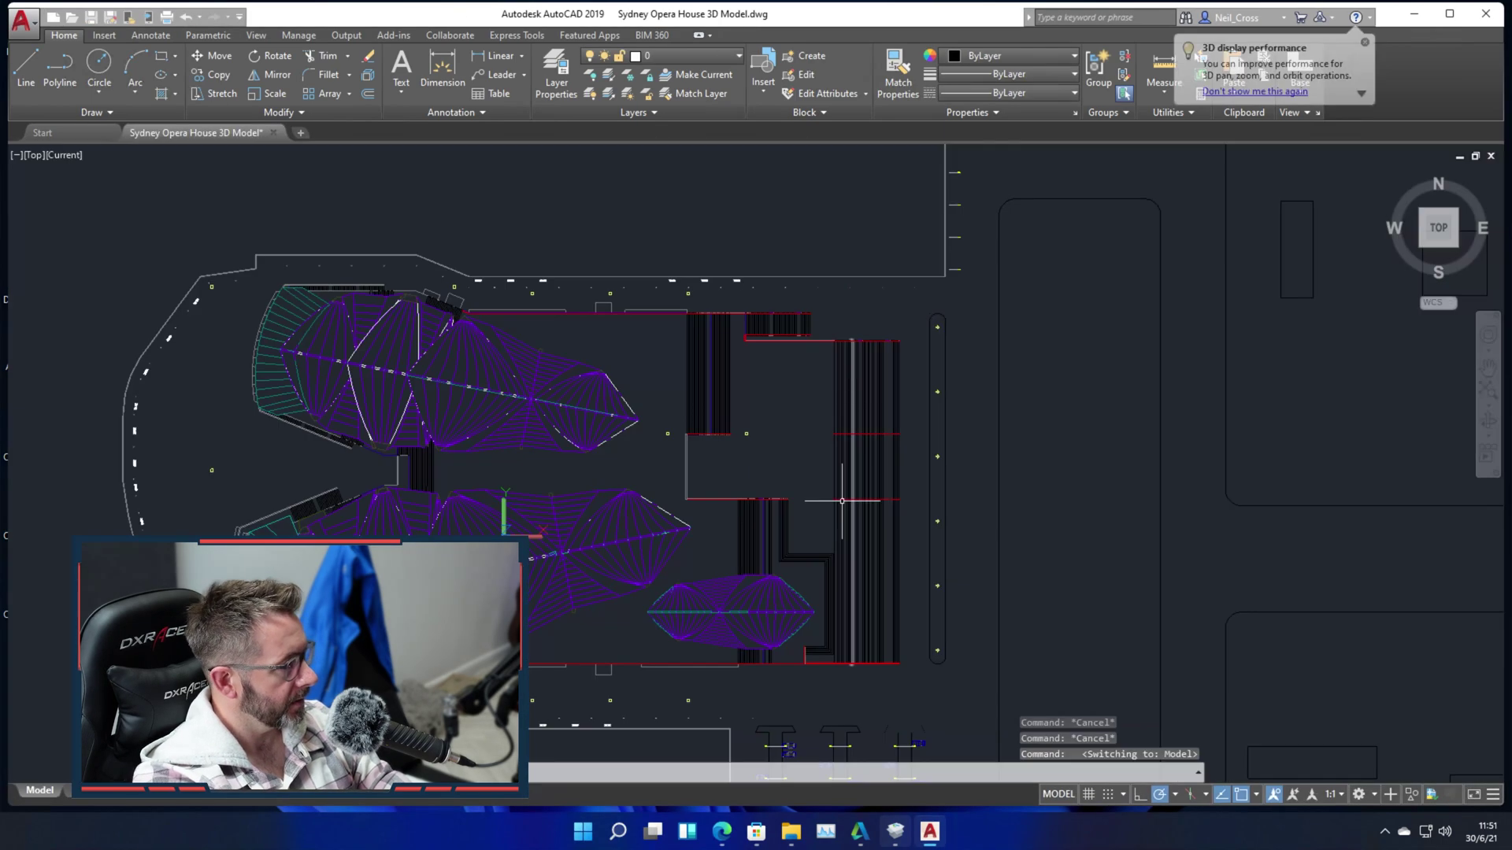
pyautogui.scroll(3, 725, 428)
pyautogui.scroll(-8, 725, 429)
pyautogui.scroll(-6, 745, 394)
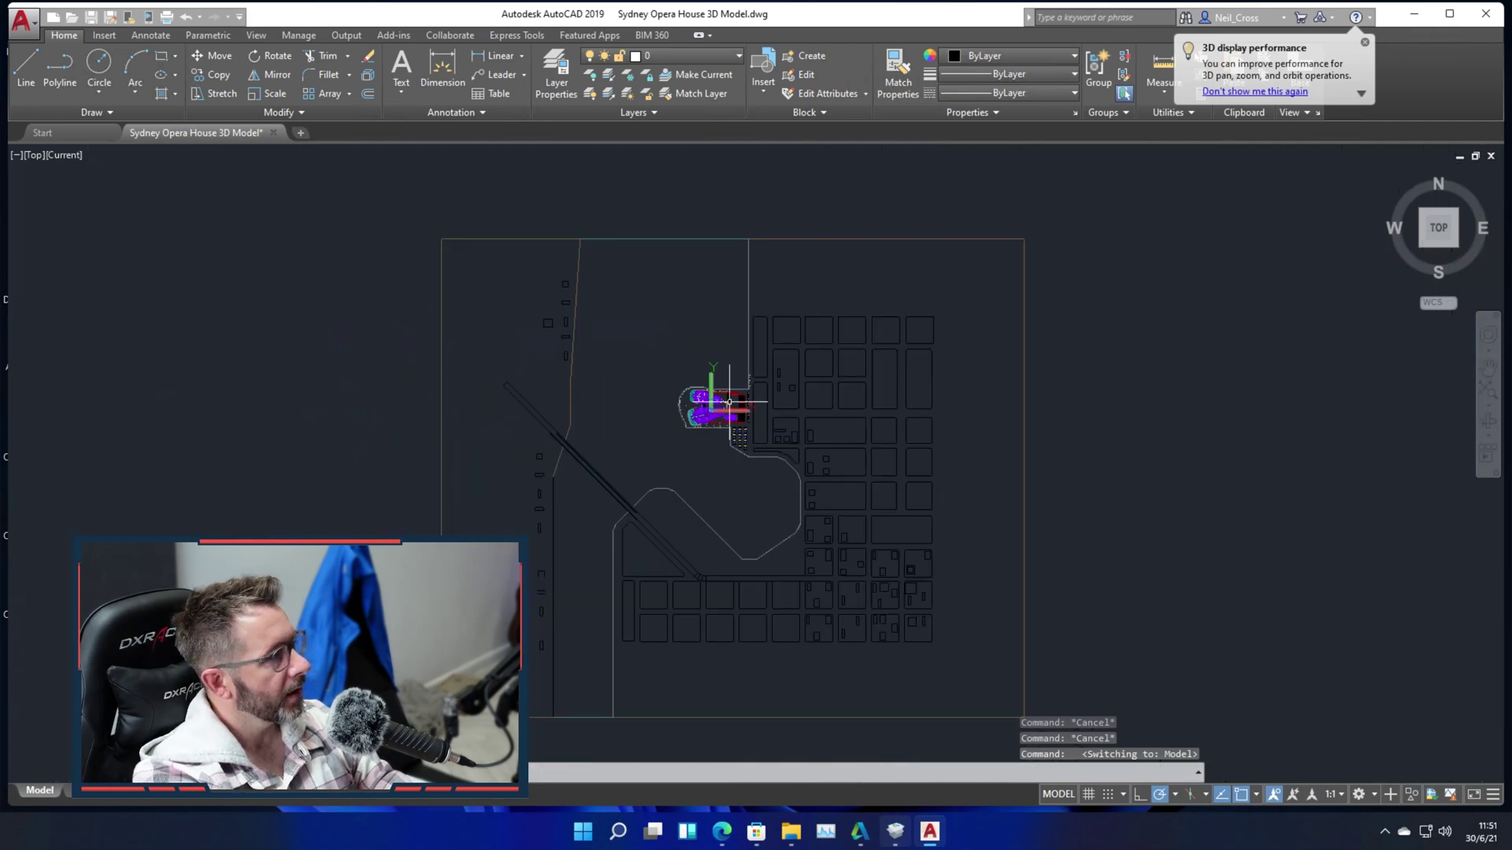
# Erase all 4121 objects with a crossing window and close AutoCAD 2019 without saving.
pyautogui.write('e')
pyautogui.press('Return')
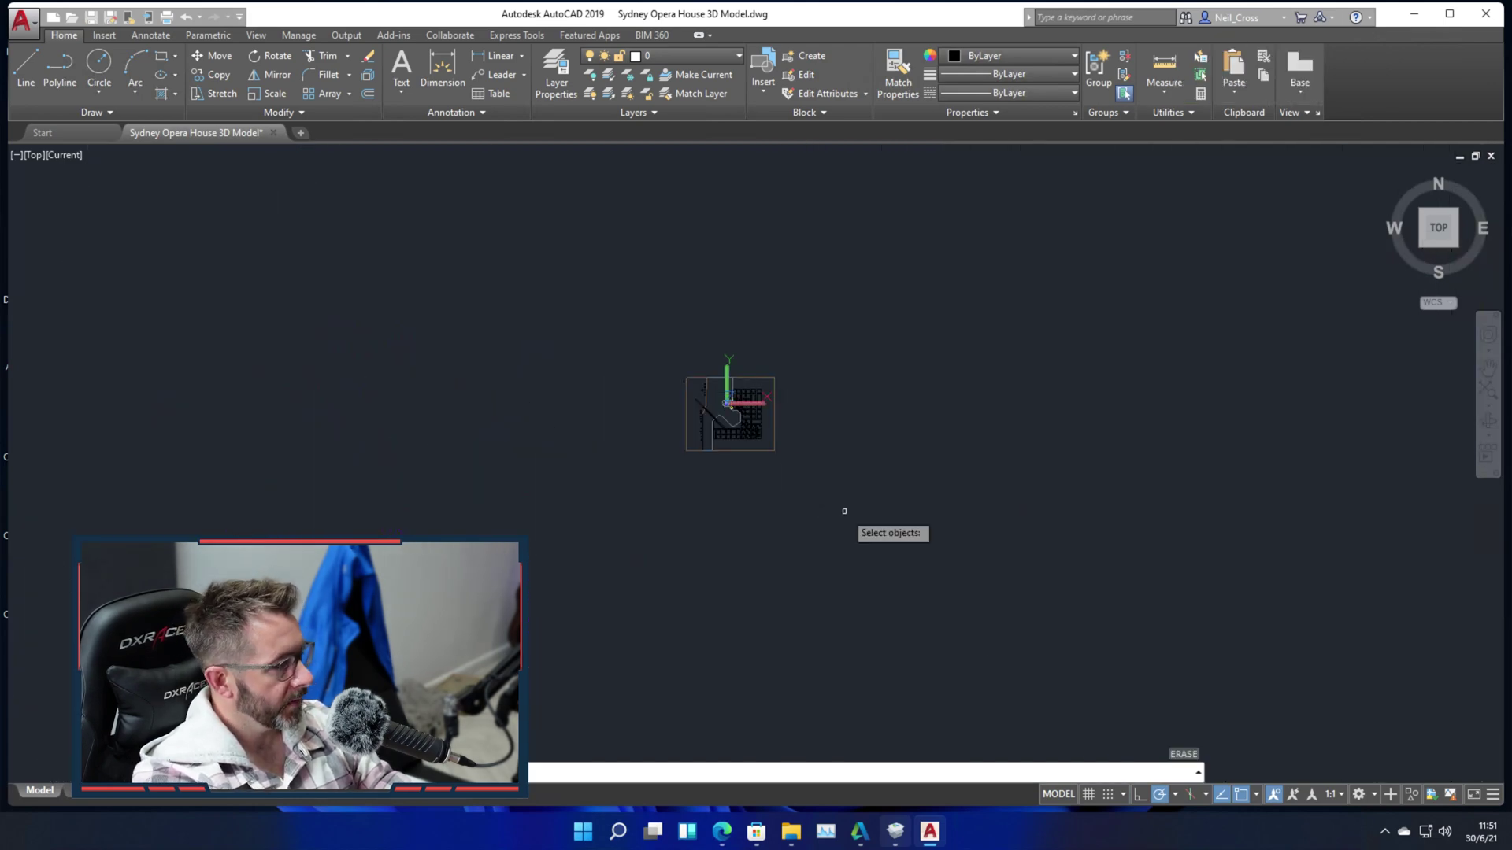
pyautogui.click(843, 494)
pyautogui.click(614, 293)
pyautogui.press('Return')
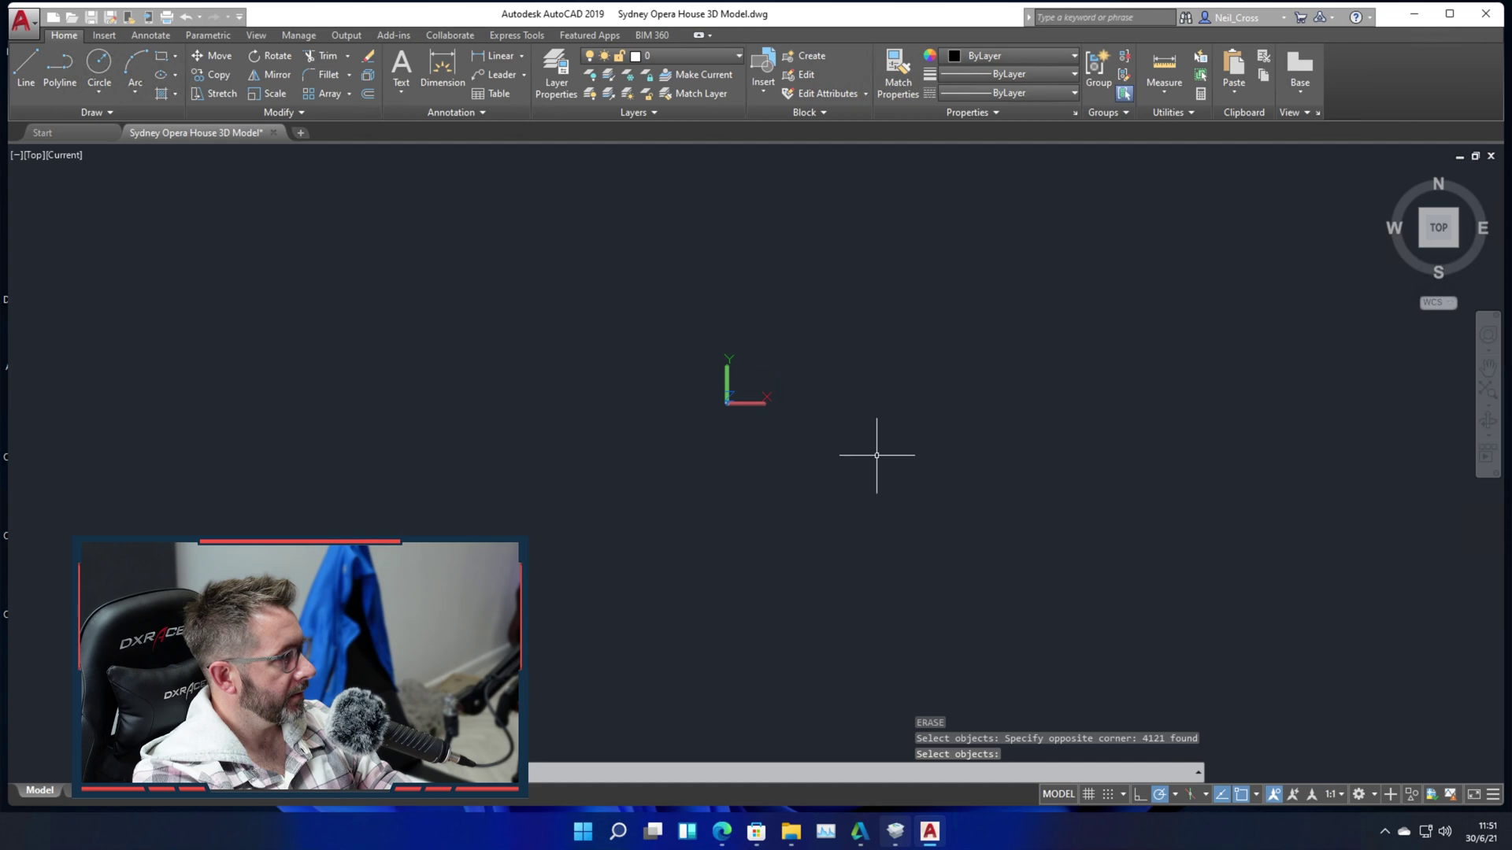
pyautogui.click(1487, 15)
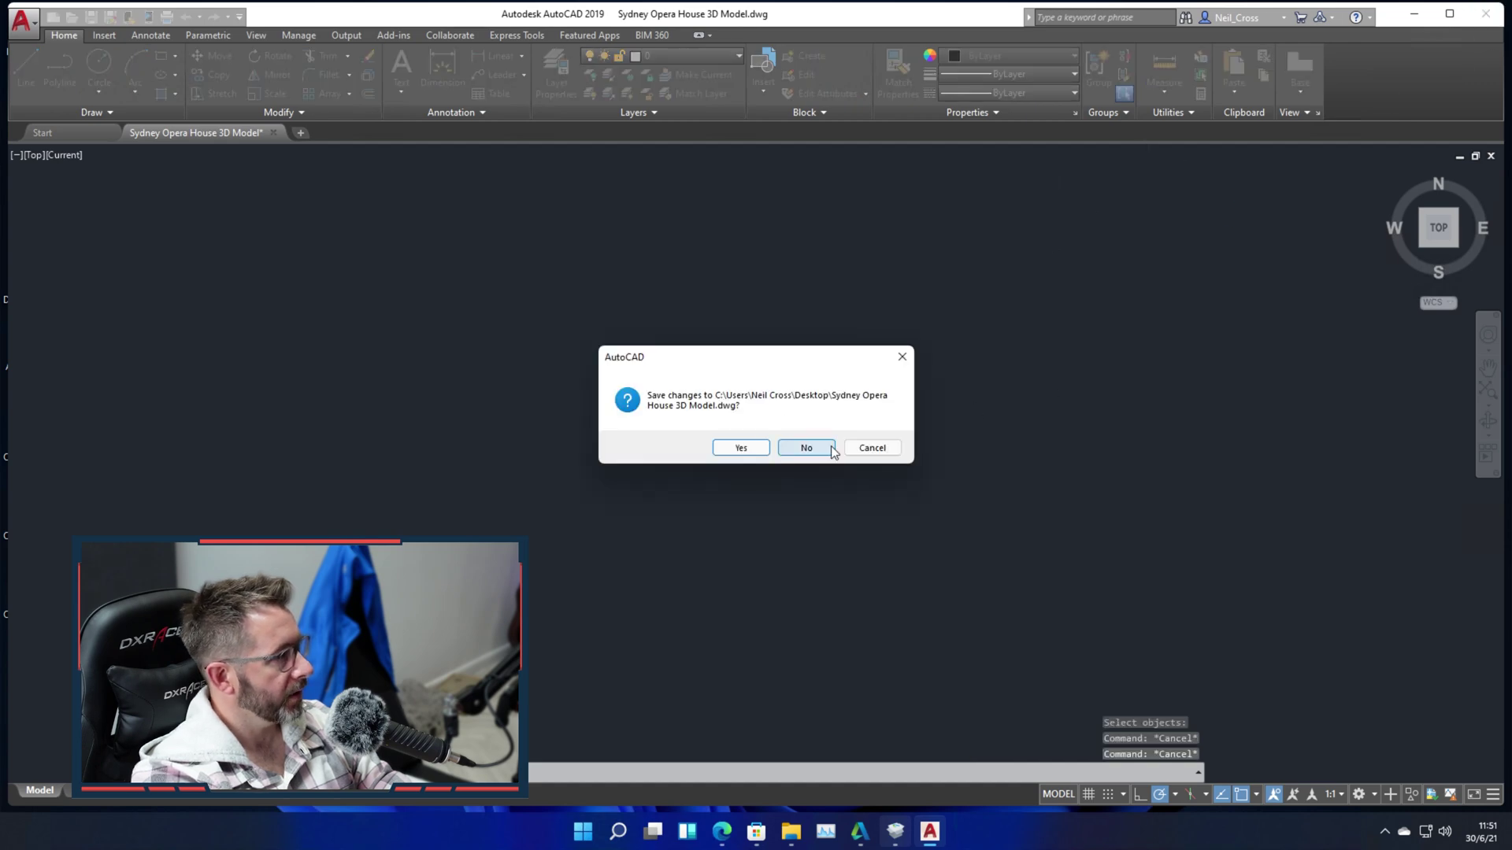
pyautogui.click(807, 447)
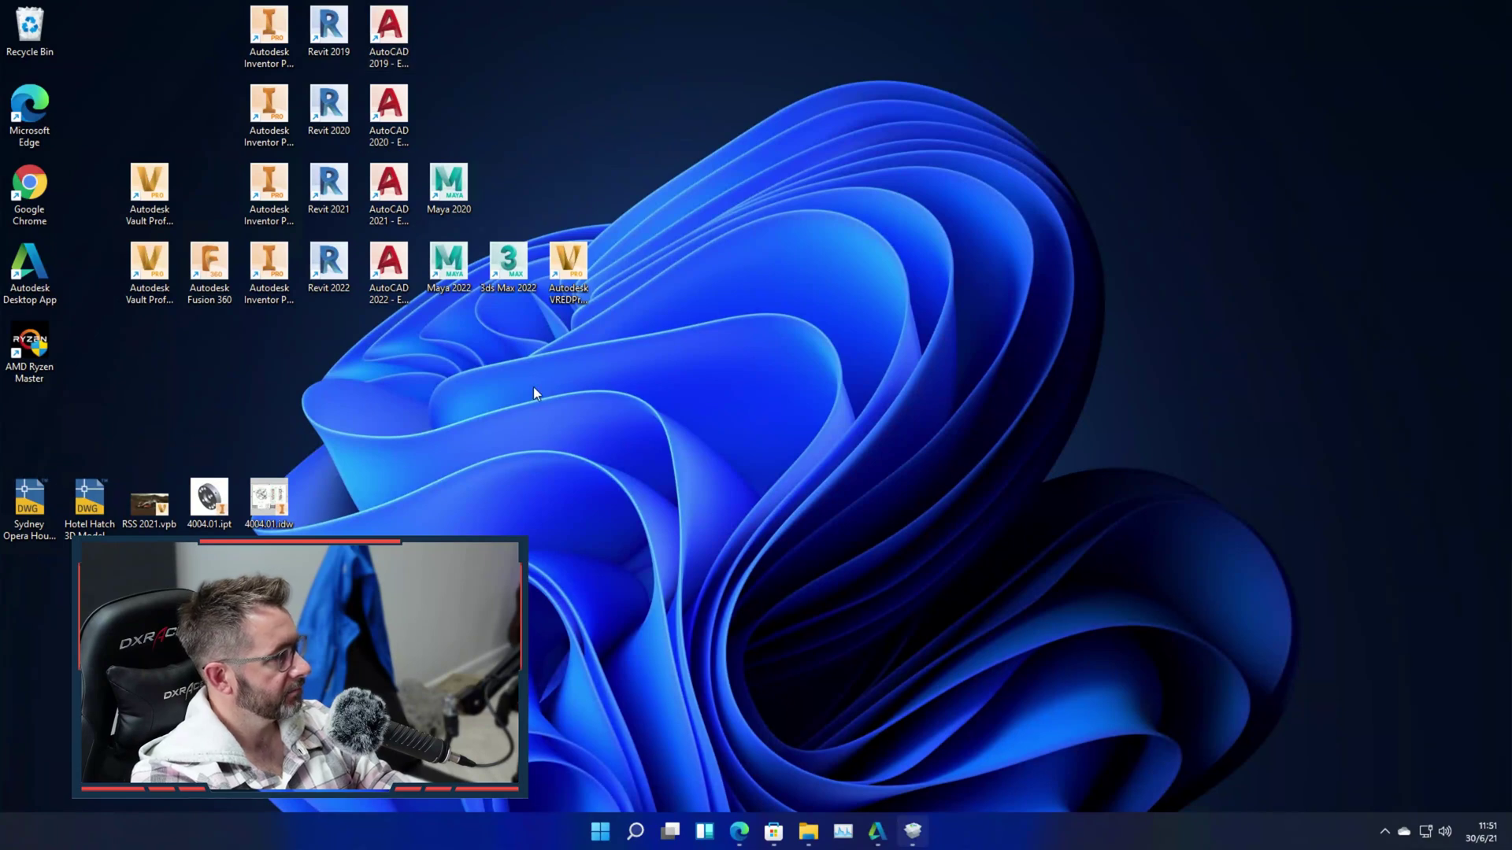
# Launch Revit 2022, open the Sample Architecture Project's {3D} view, zoom in and maximize.
pyautogui.doubleClick(323, 280)
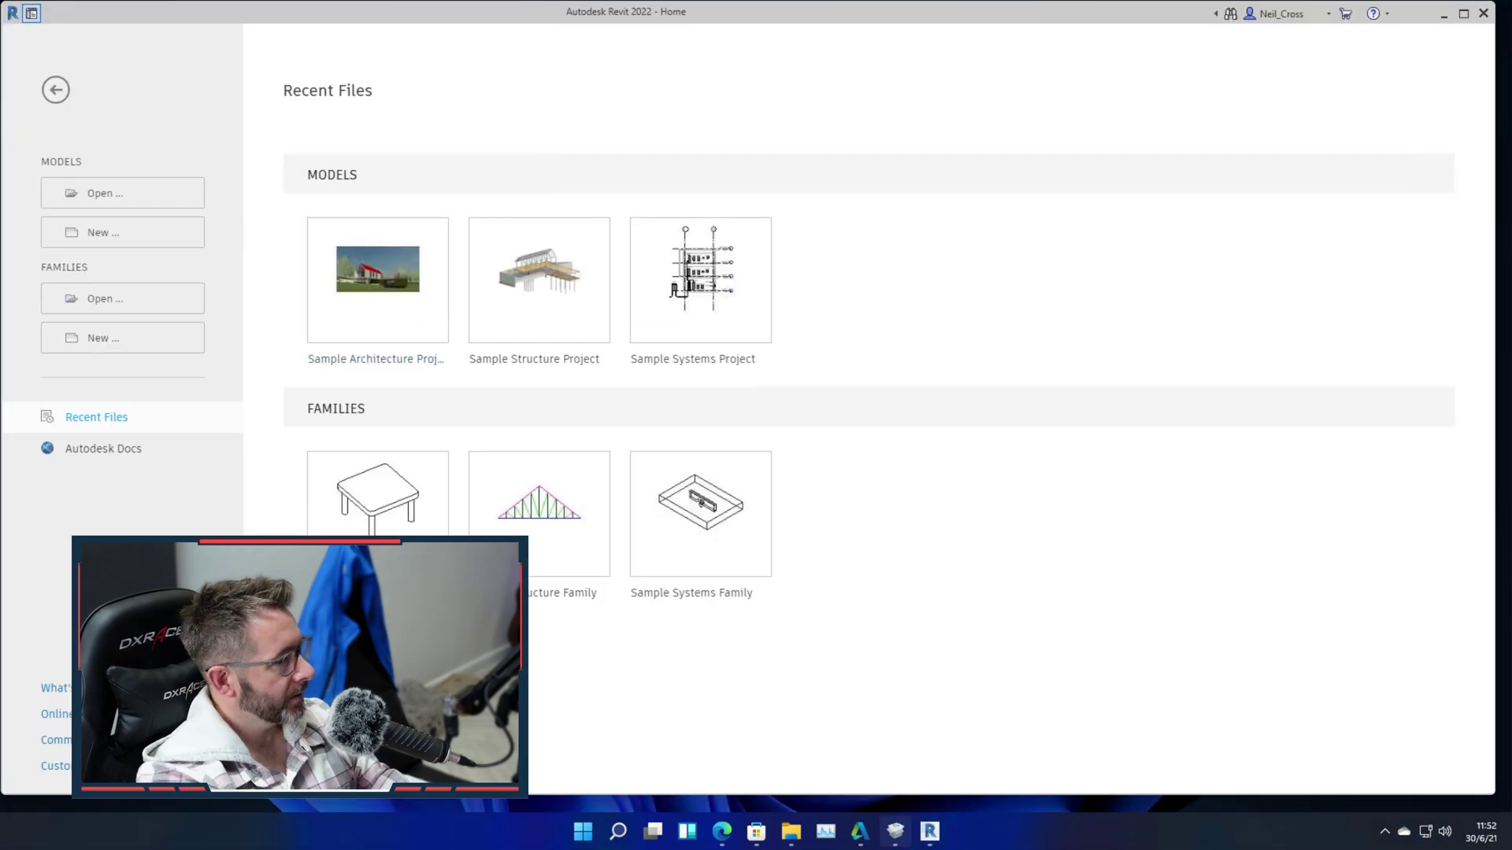
pyautogui.click(415, 328)
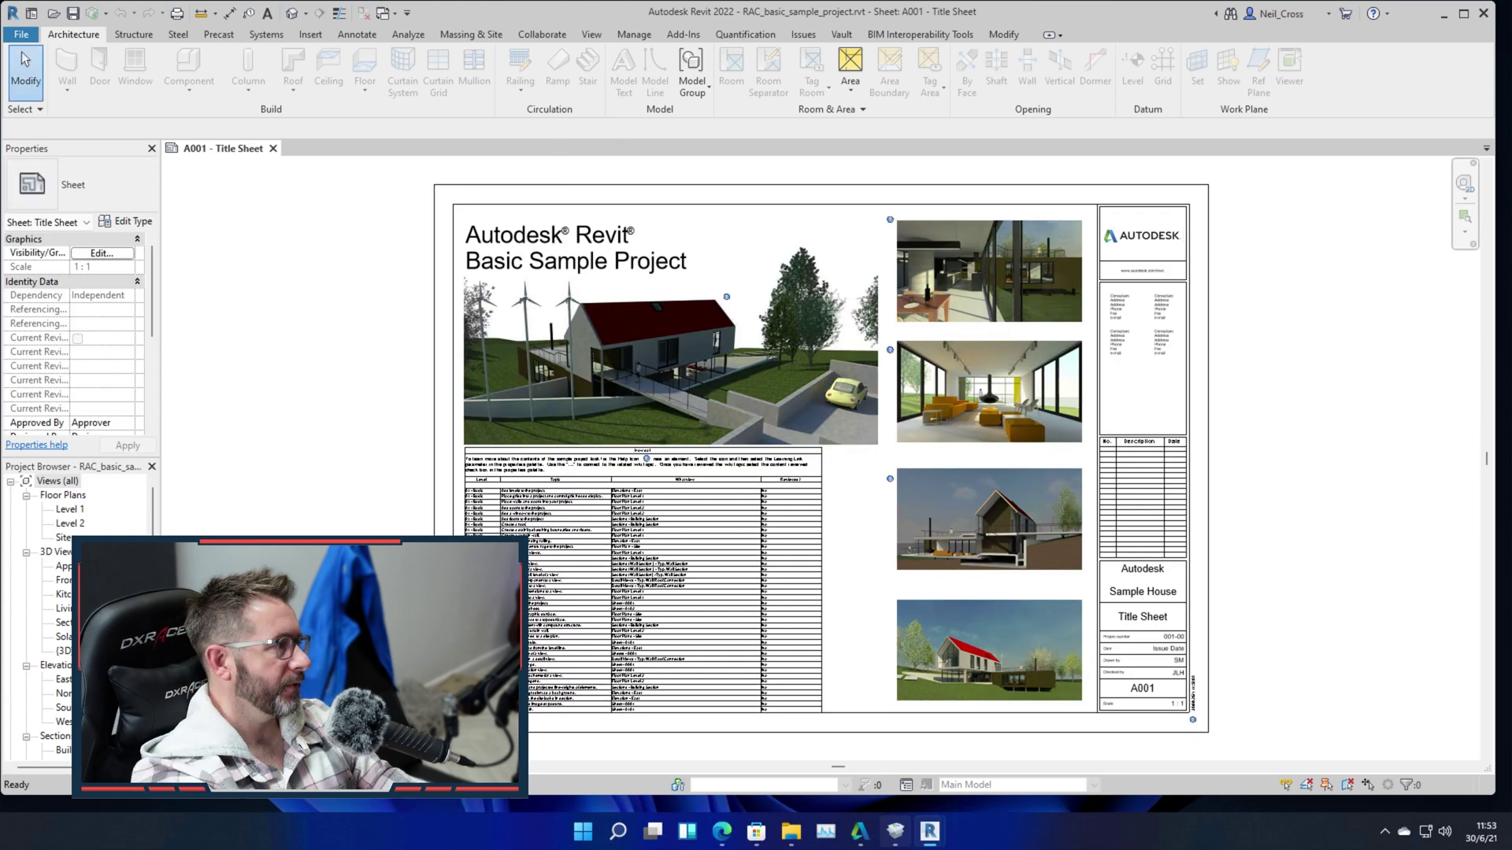
pyautogui.doubleClick(63, 652)
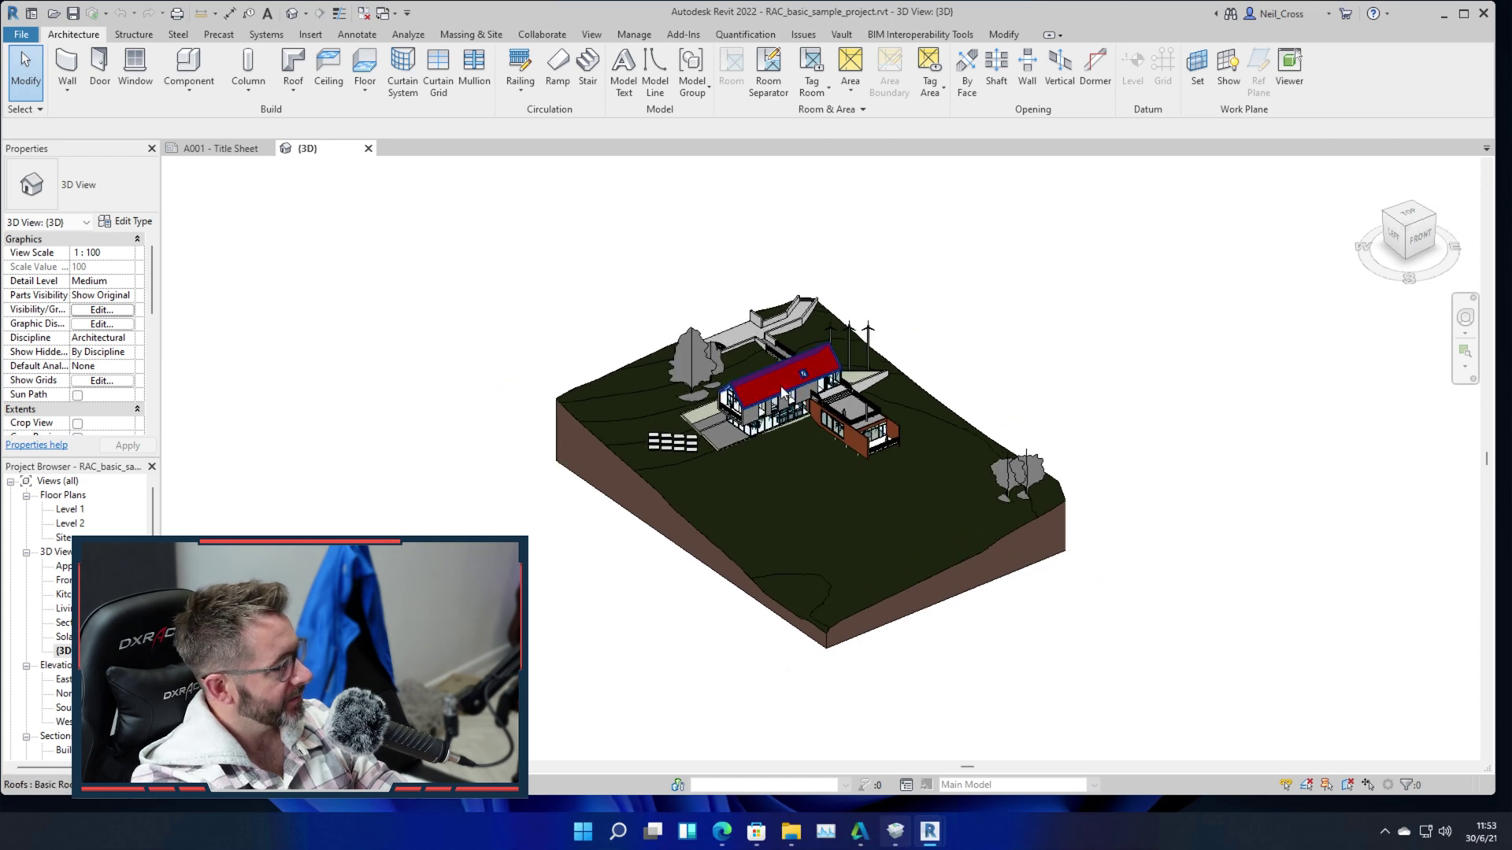
pyautogui.scroll(6, 782, 394)
pyautogui.scroll(4, 782, 432)
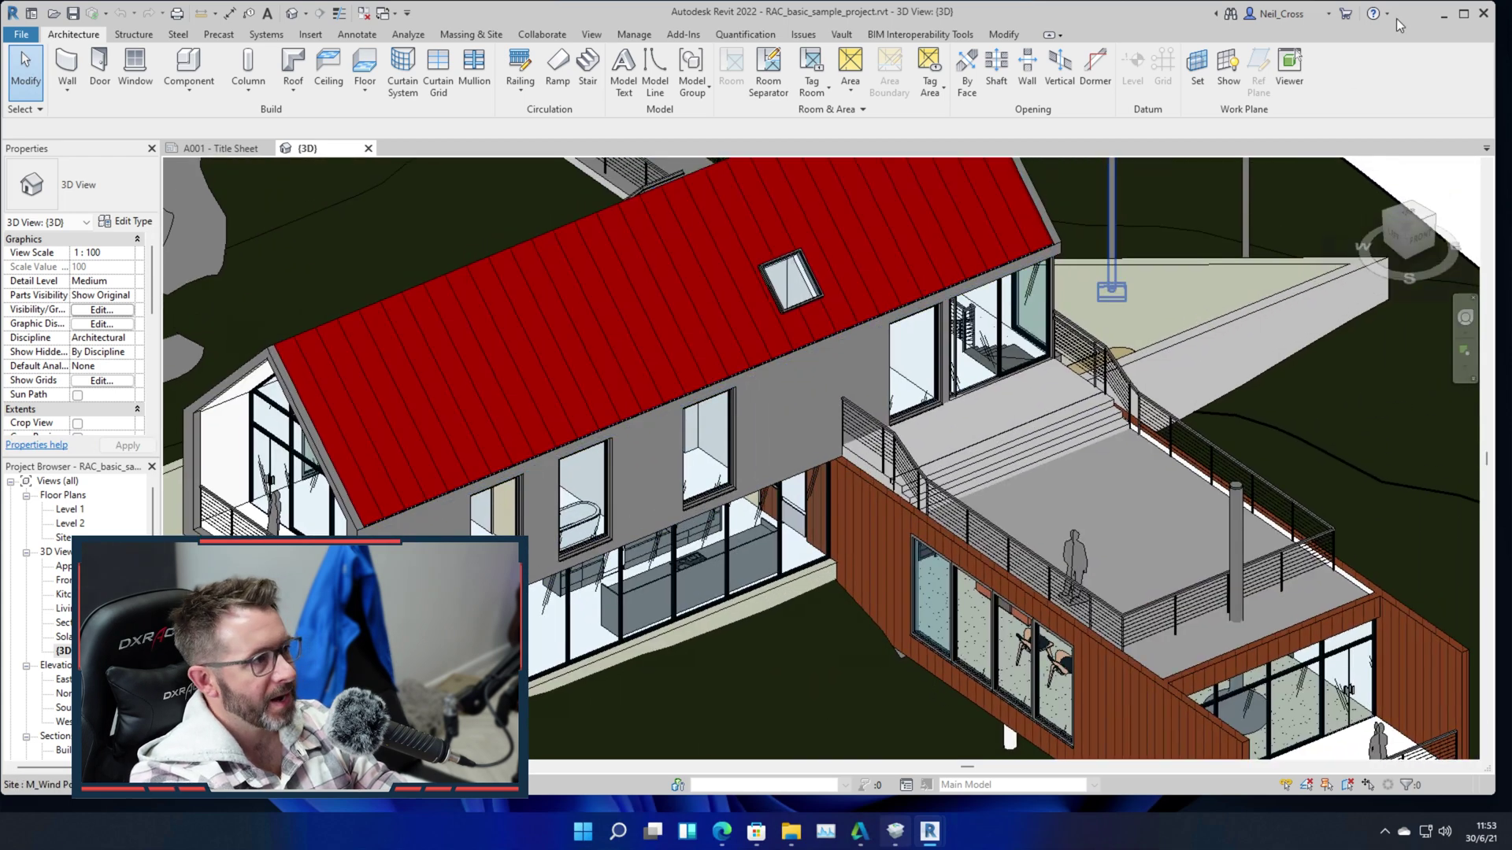
pyautogui.click(1464, 15)
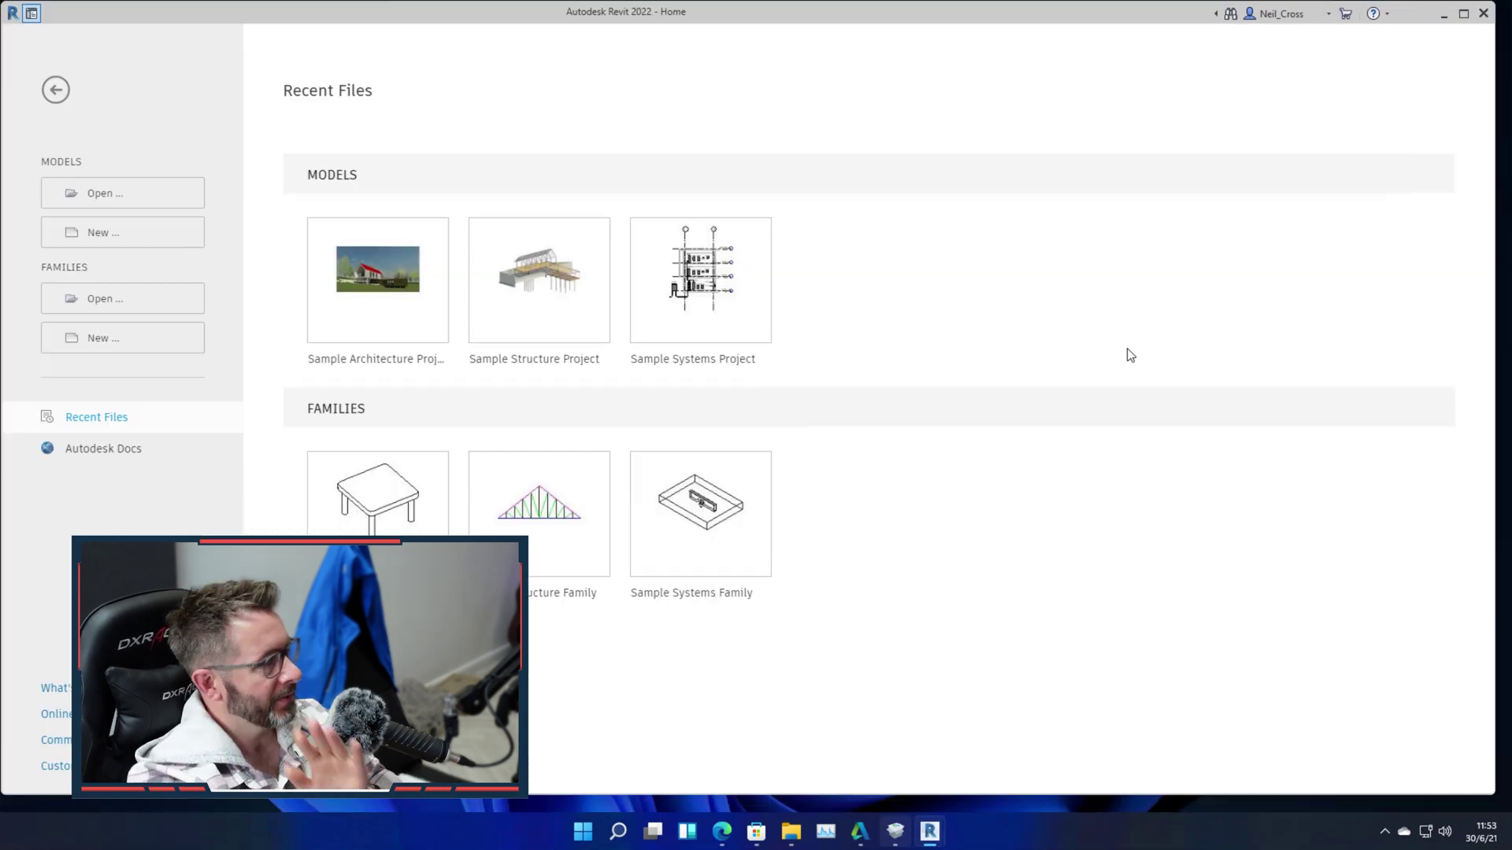
pyautogui.moveTo(720, 477)
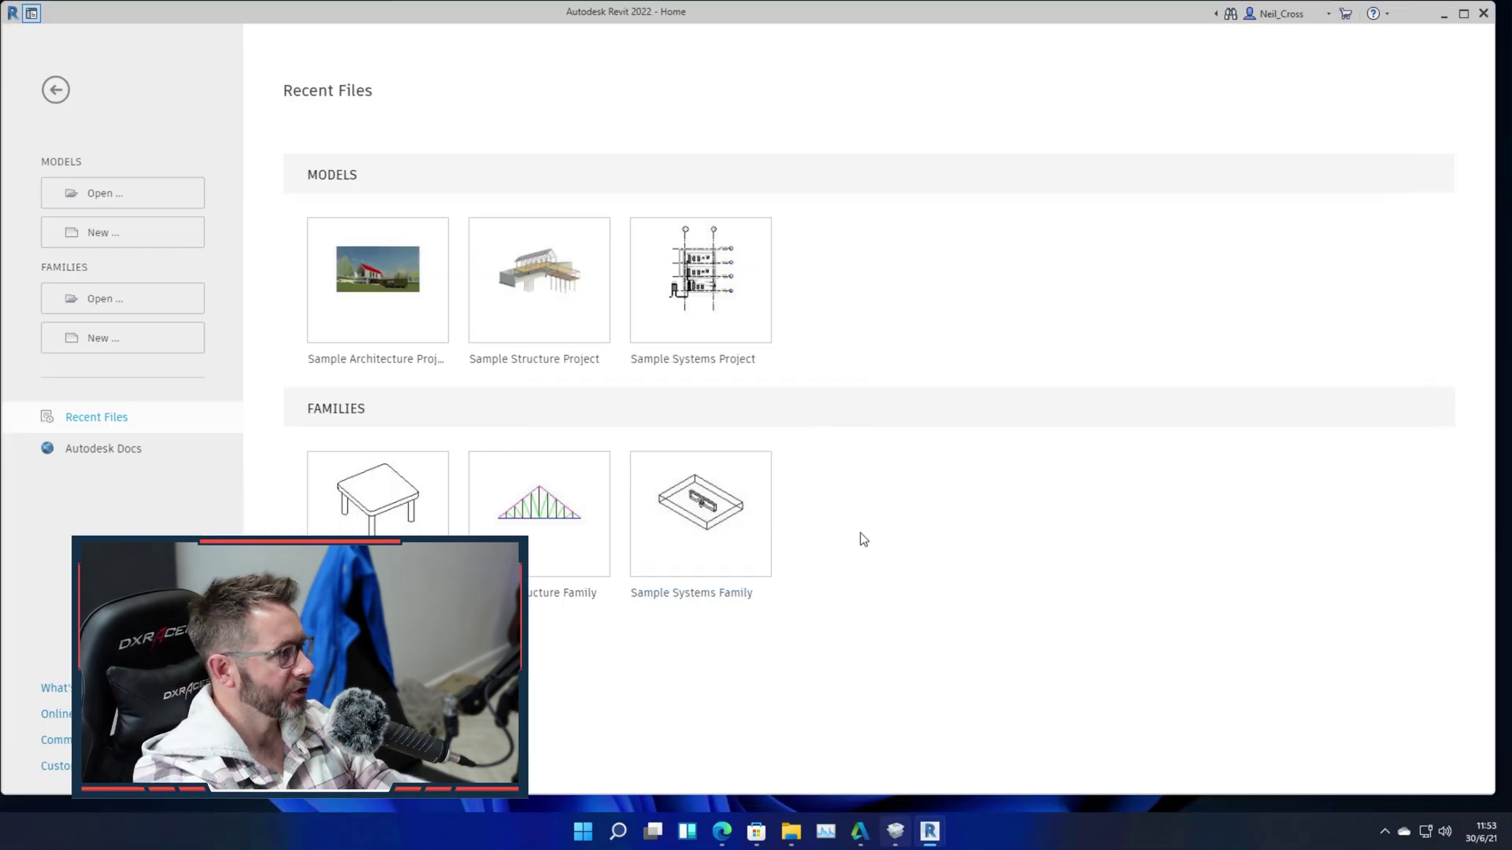
# Close Revit 2022 and open the Sample Architecture Project in maximized Revit 2021.
pyautogui.click(1484, 14)
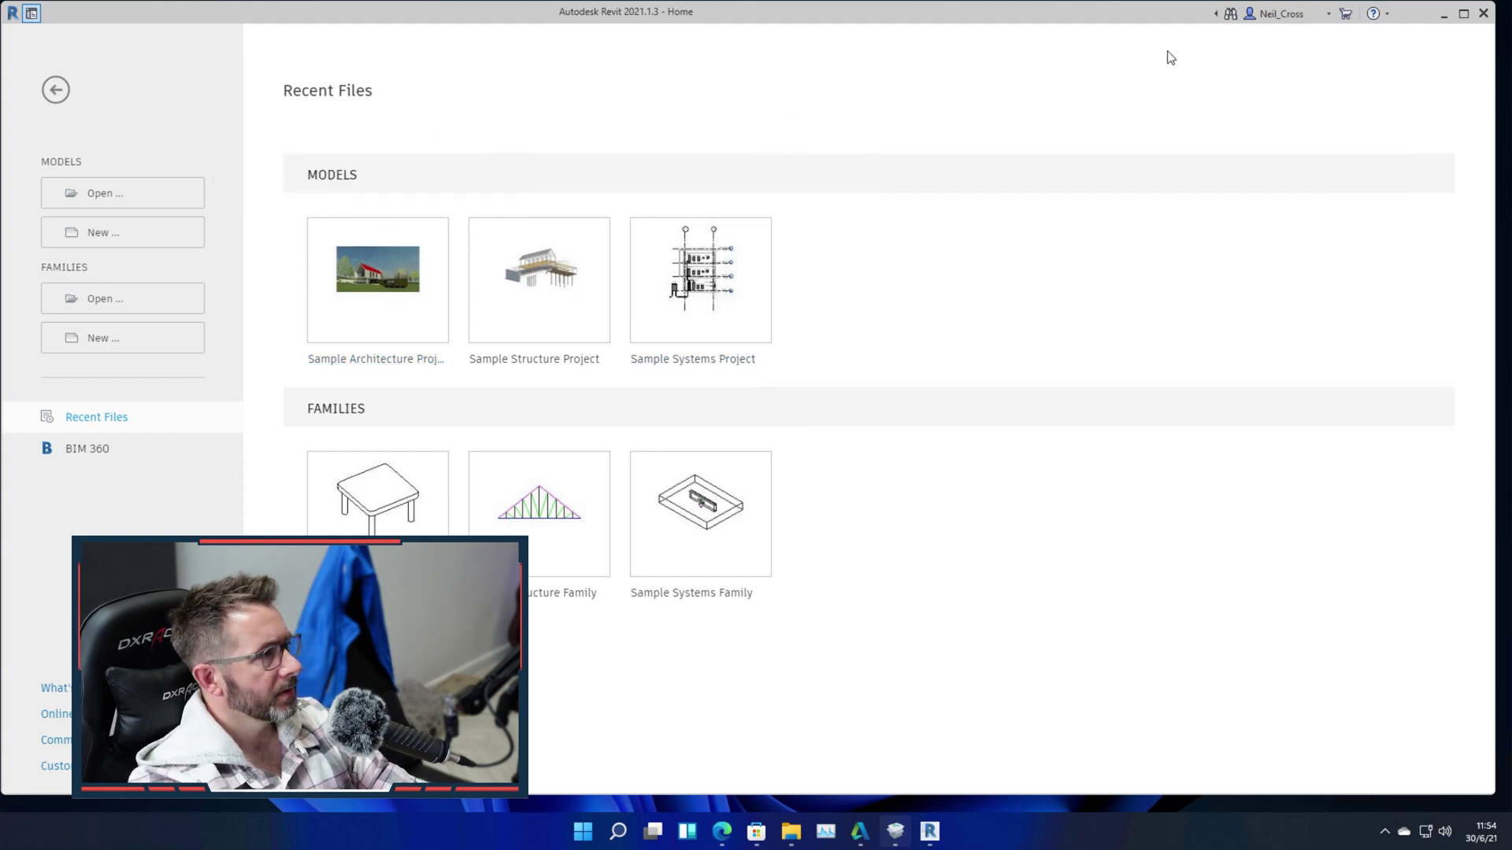
pyautogui.click(1462, 14)
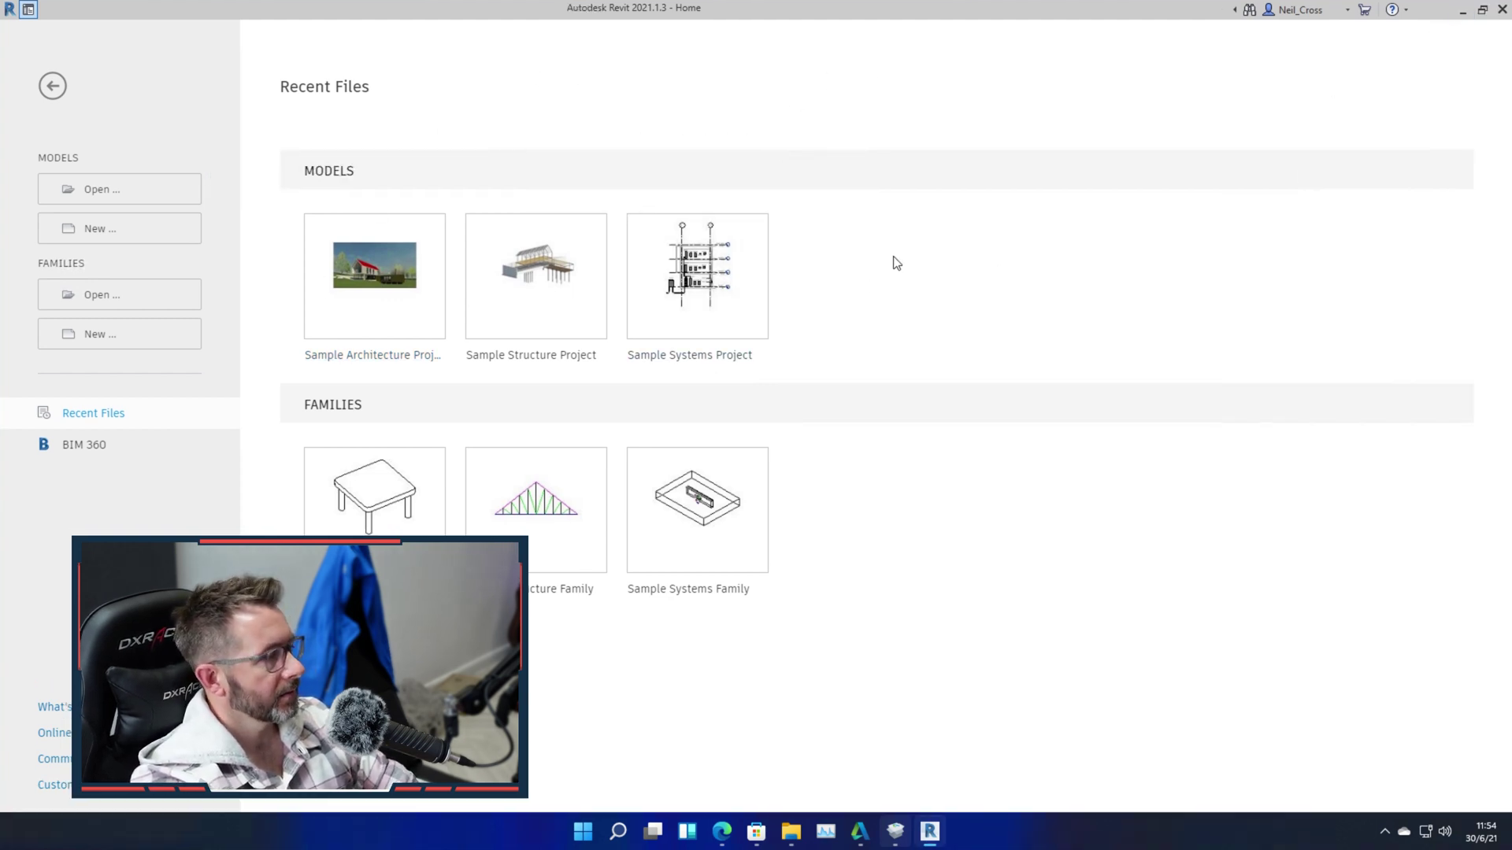
pyautogui.click(318, 293)
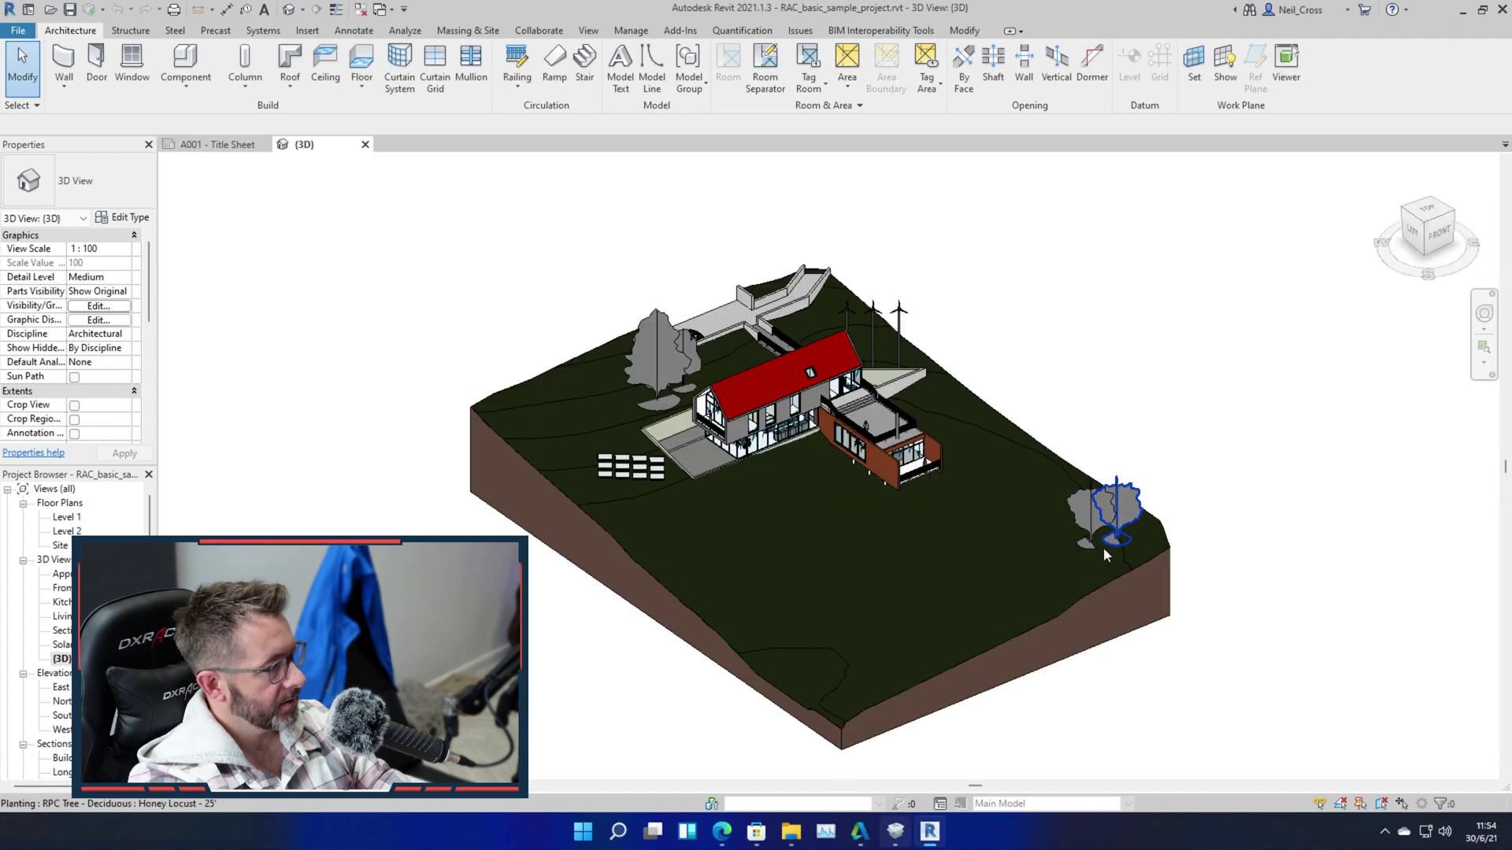
# Orbit and zoom the 3D view to a close look at the glazed house.
pyautogui.keyDown('shift'); pyautogui.moveTo(1103, 546); pyautogui.dragTo(837, 490, button='middle'); pyautogui.keyUp('shift')
pyautogui.scroll(5, 749, 471)
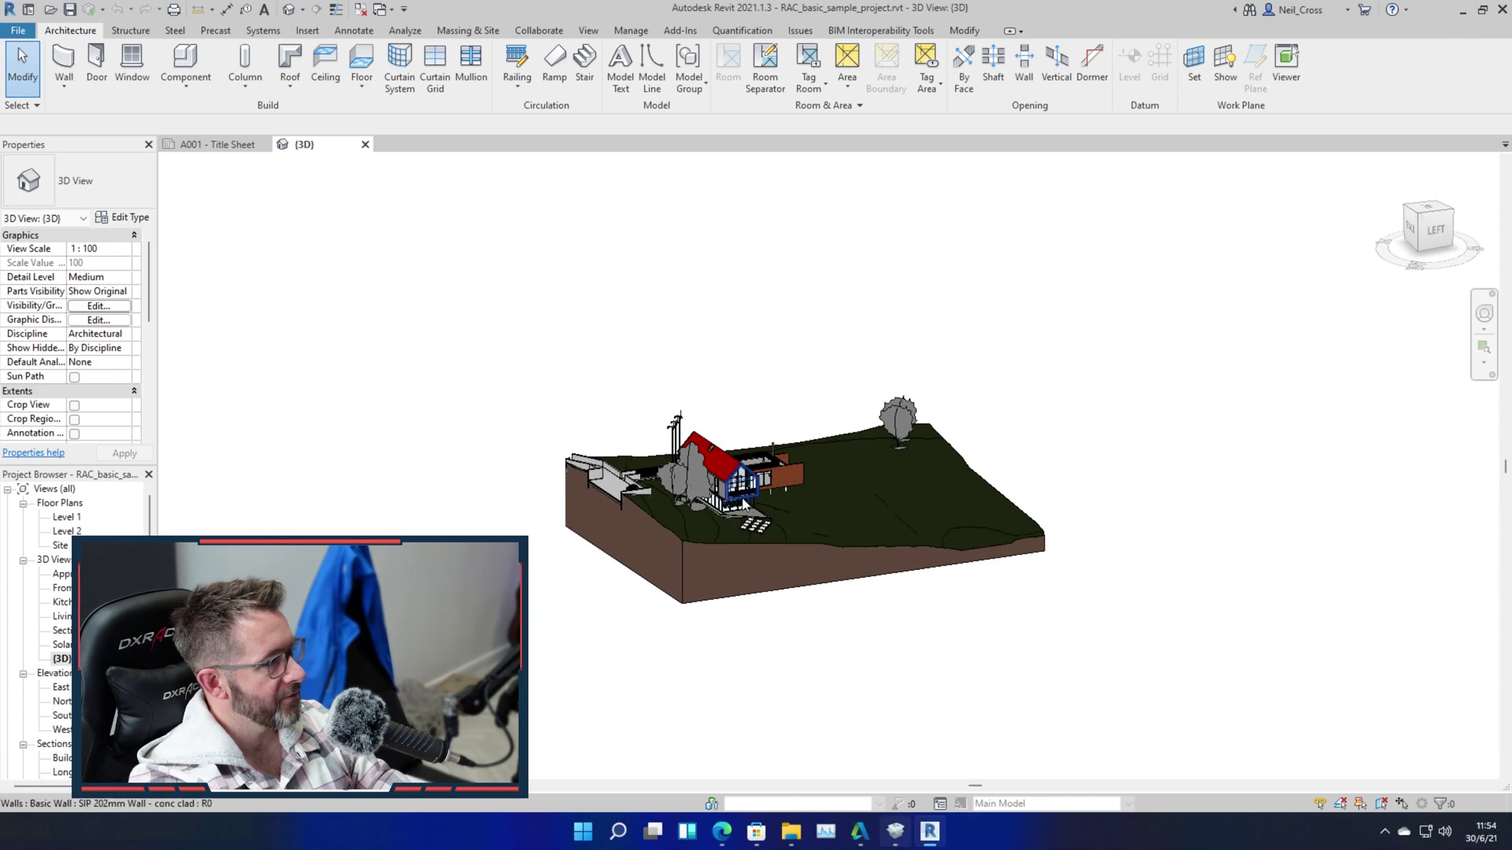
pyautogui.scroll(3, 749, 471)
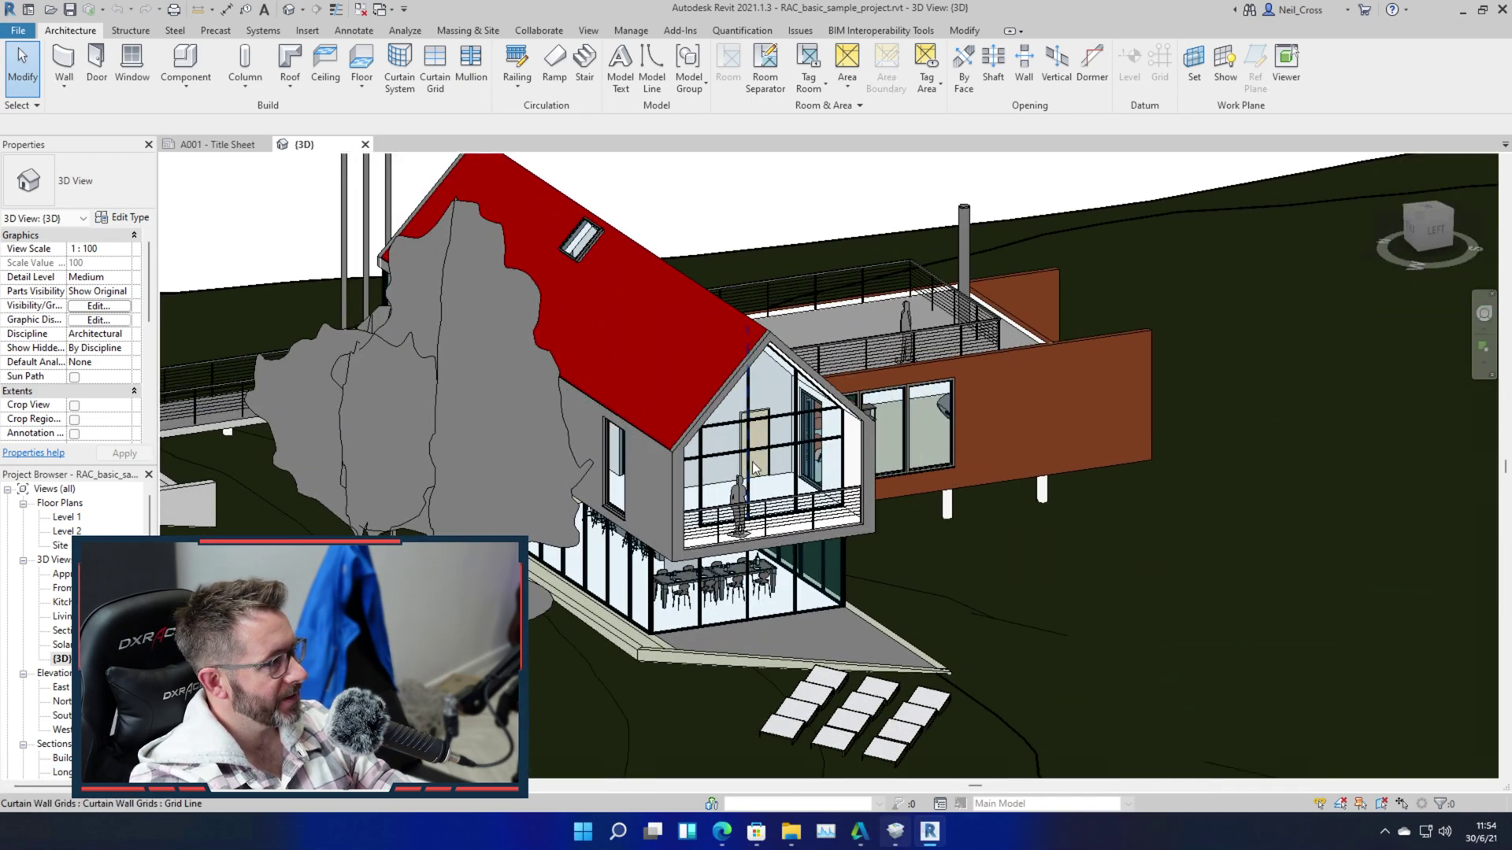
pyautogui.keyDown('shift'); pyautogui.moveTo(749, 471); pyautogui.dragTo(540, 429, button='middle'); pyautogui.keyUp('shift')
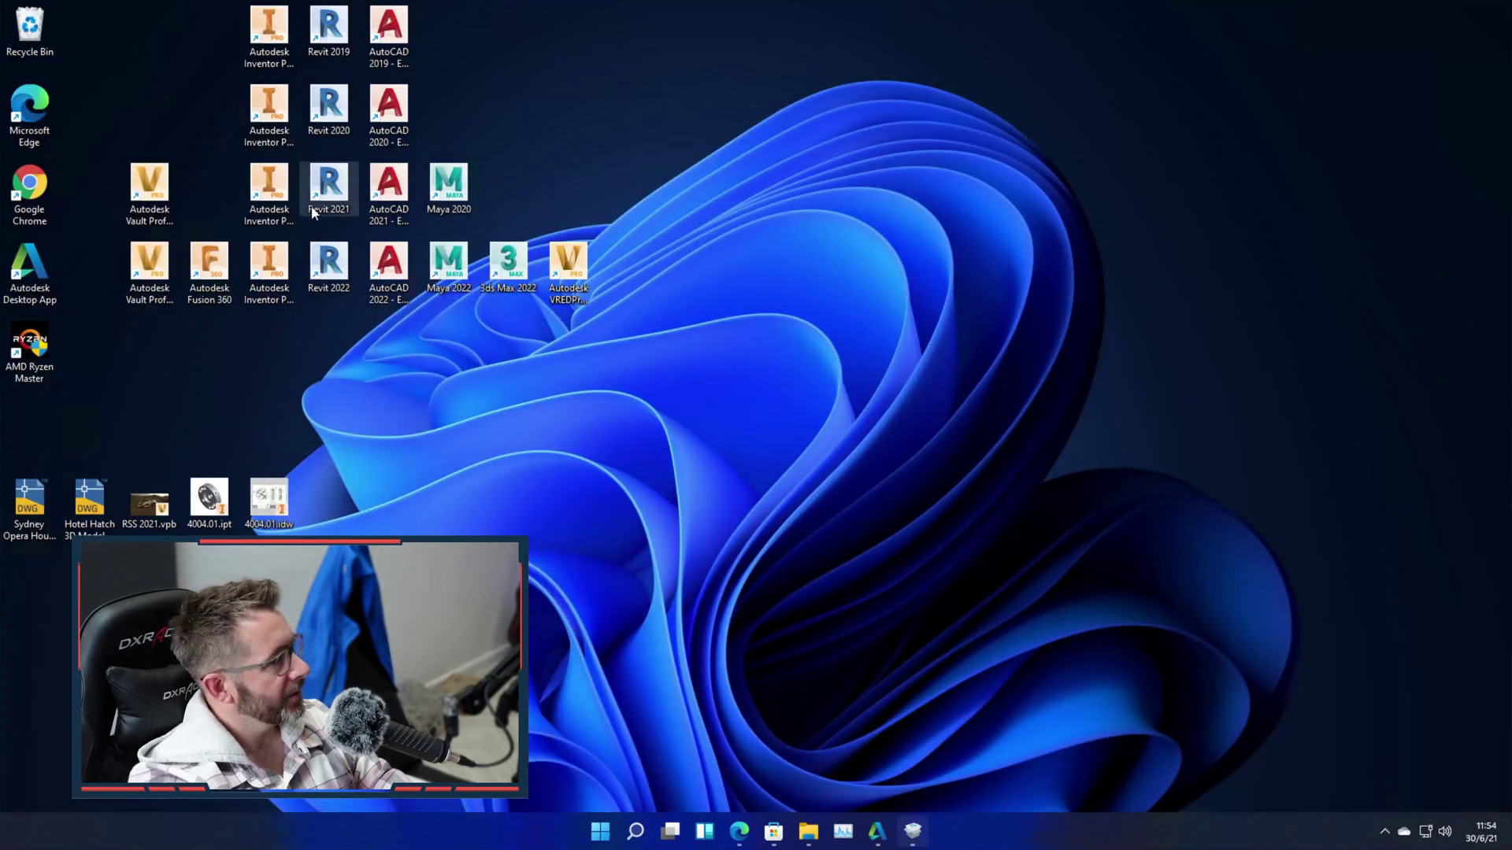
# Launch Revit 2020, dismiss the template path warning, and open the sample project's {3D} view.
pyautogui.doubleClick(331, 107)
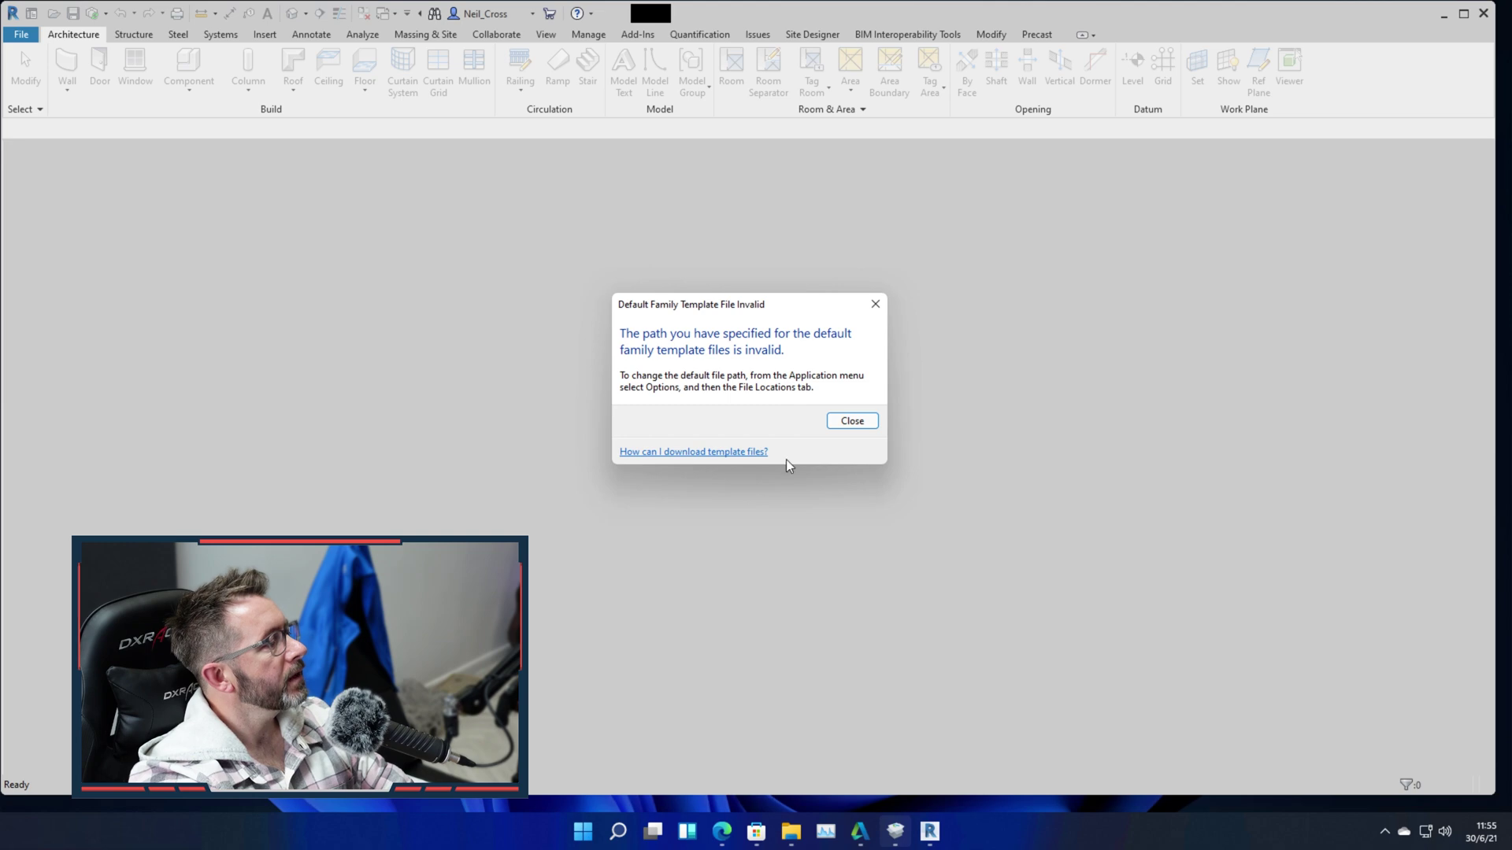
pyautogui.click(835, 428)
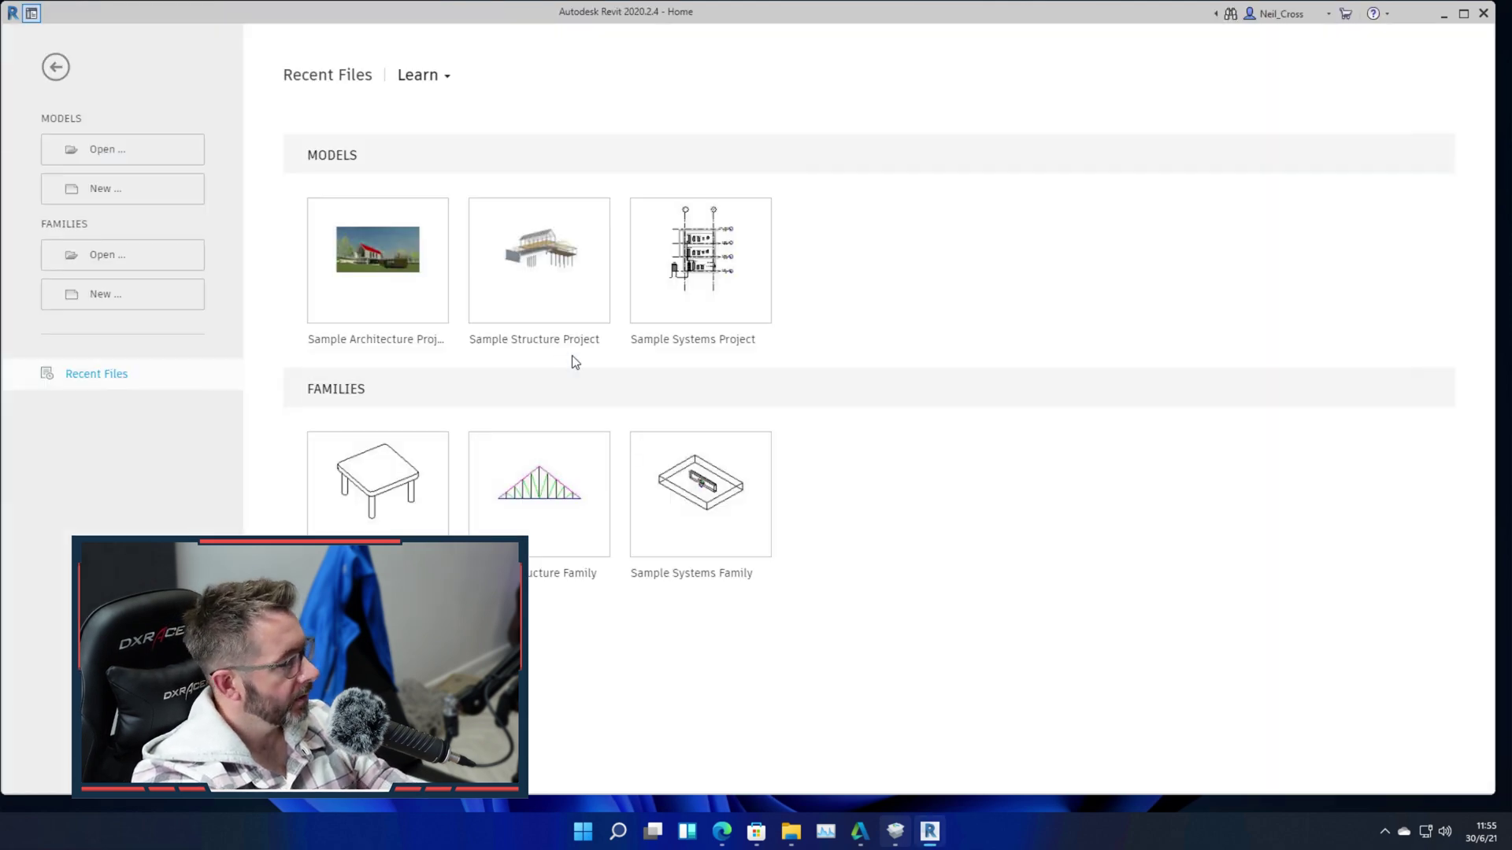
pyautogui.click(380, 288)
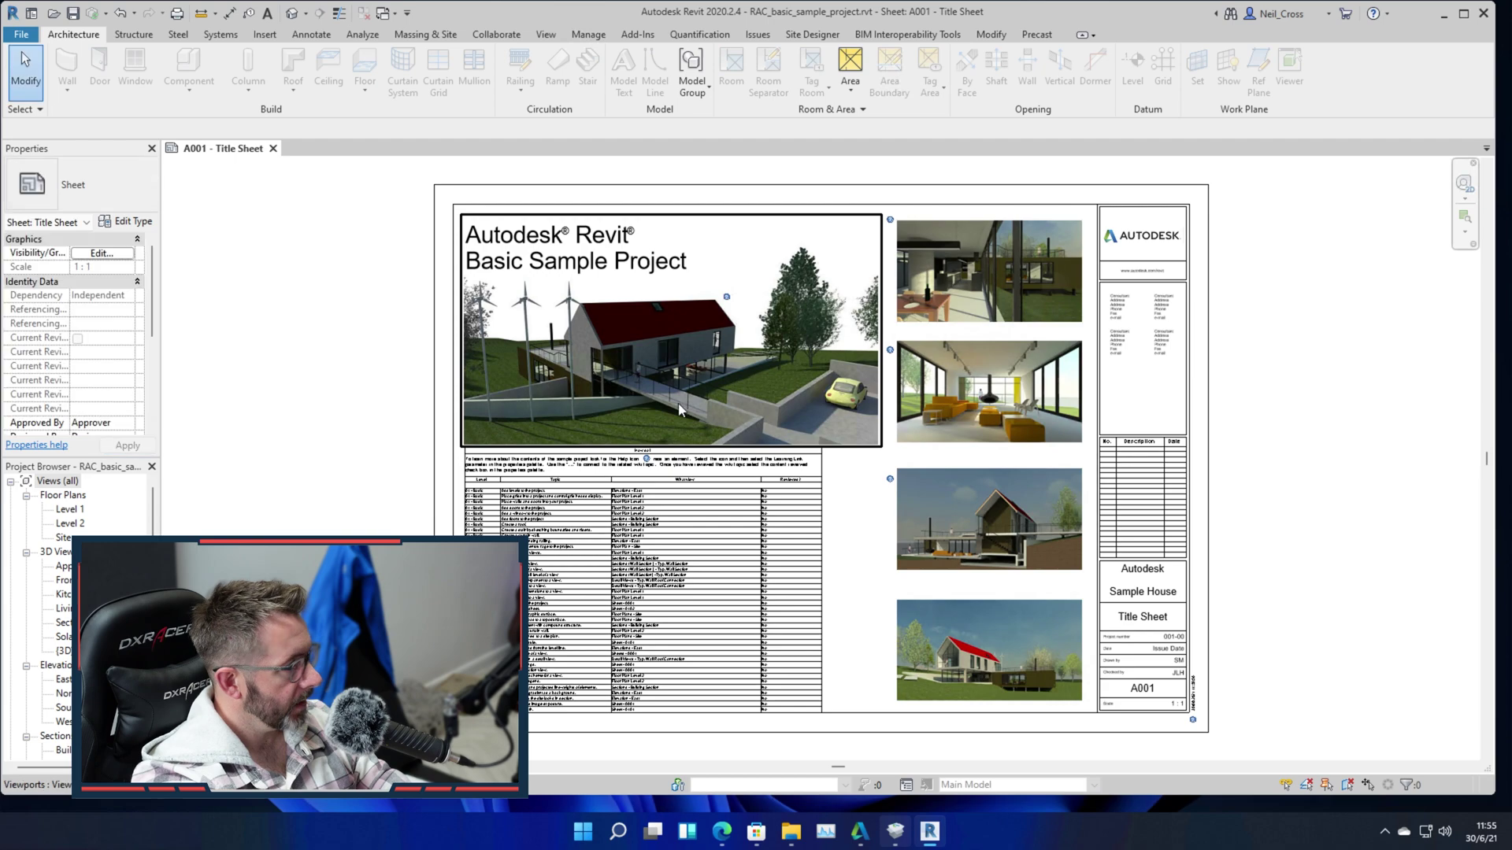
pyautogui.doubleClick(67, 650)
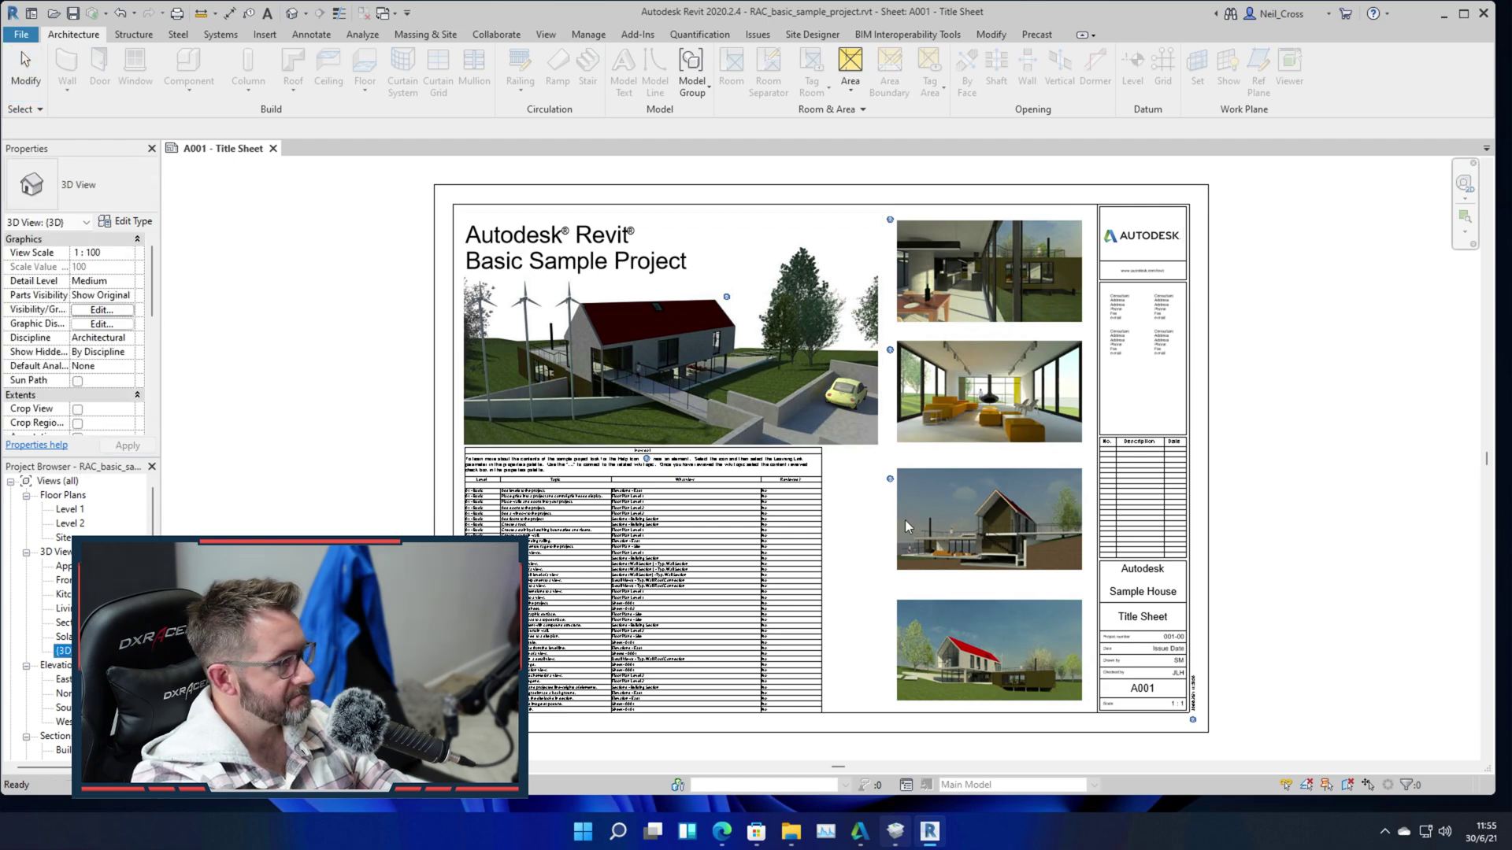
# Orbit the house, maximize the window, then close Revit answering the save prompt.
pyautogui.moveTo(867, 544)
pyautogui.keyDown('shift'); pyautogui.mouseDown(button='middle')
pyautogui.moveTo(553, 459)
pyautogui.moveTo(788, 441)
pyautogui.moveTo(1057, 297)
pyautogui.mouseUp(button='middle'); pyautogui.keyUp('shift')
pyautogui.press('super+Up')
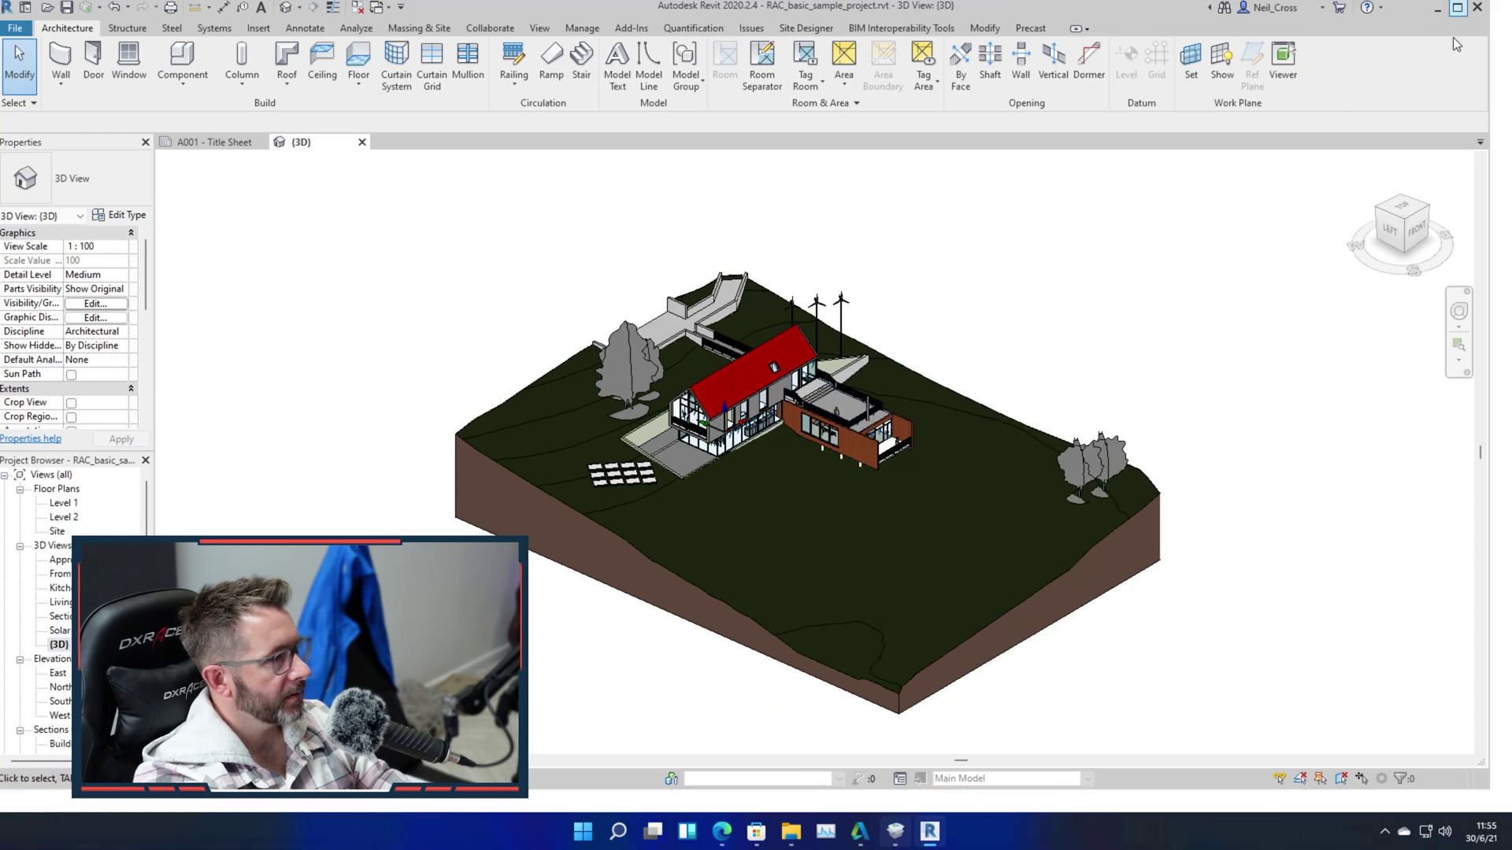
pyautogui.click(1502, 10)
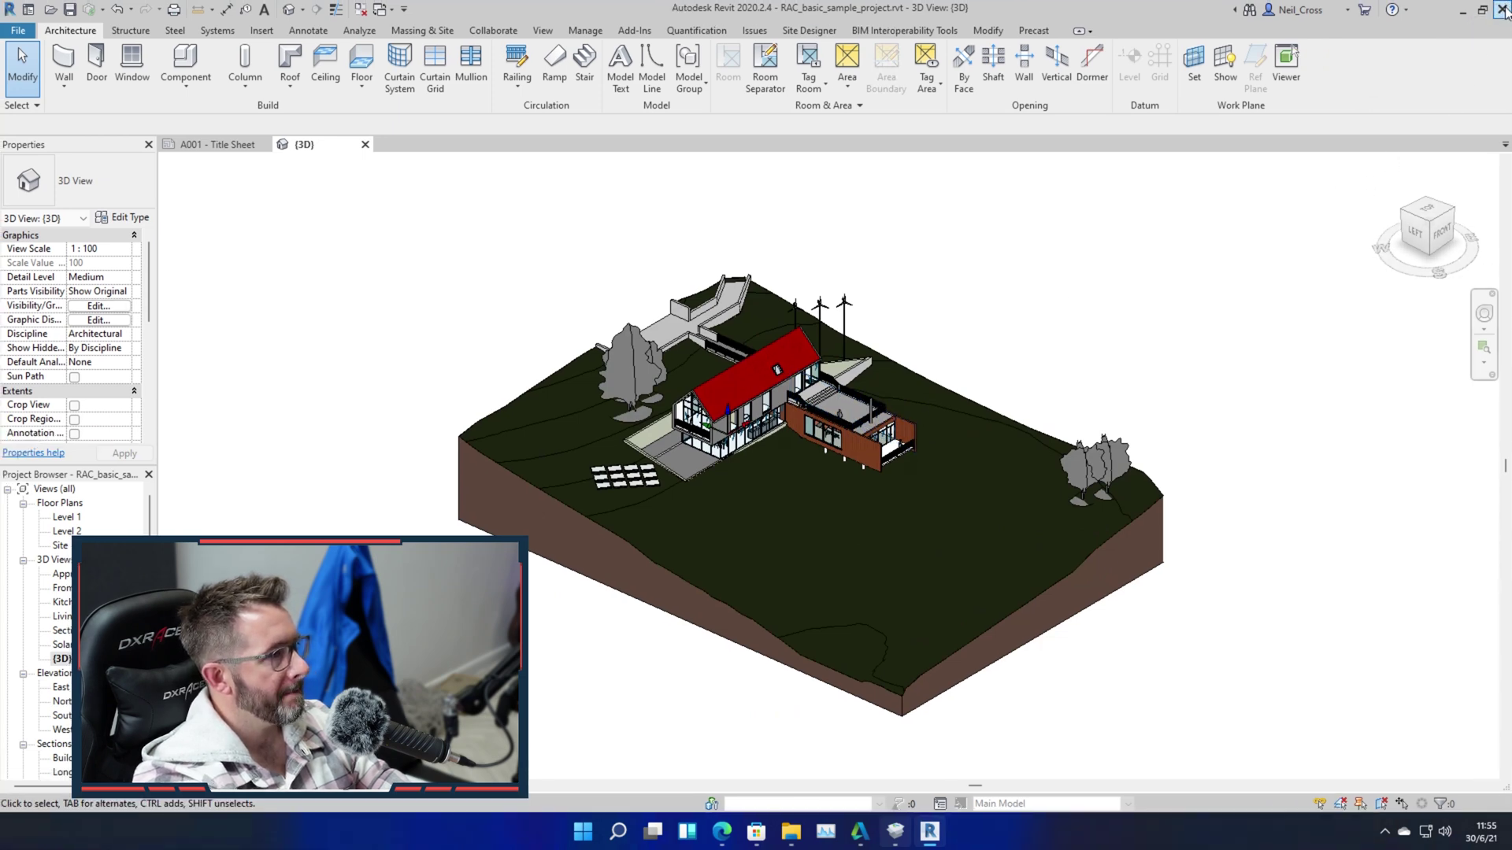
pyautogui.click(789, 423)
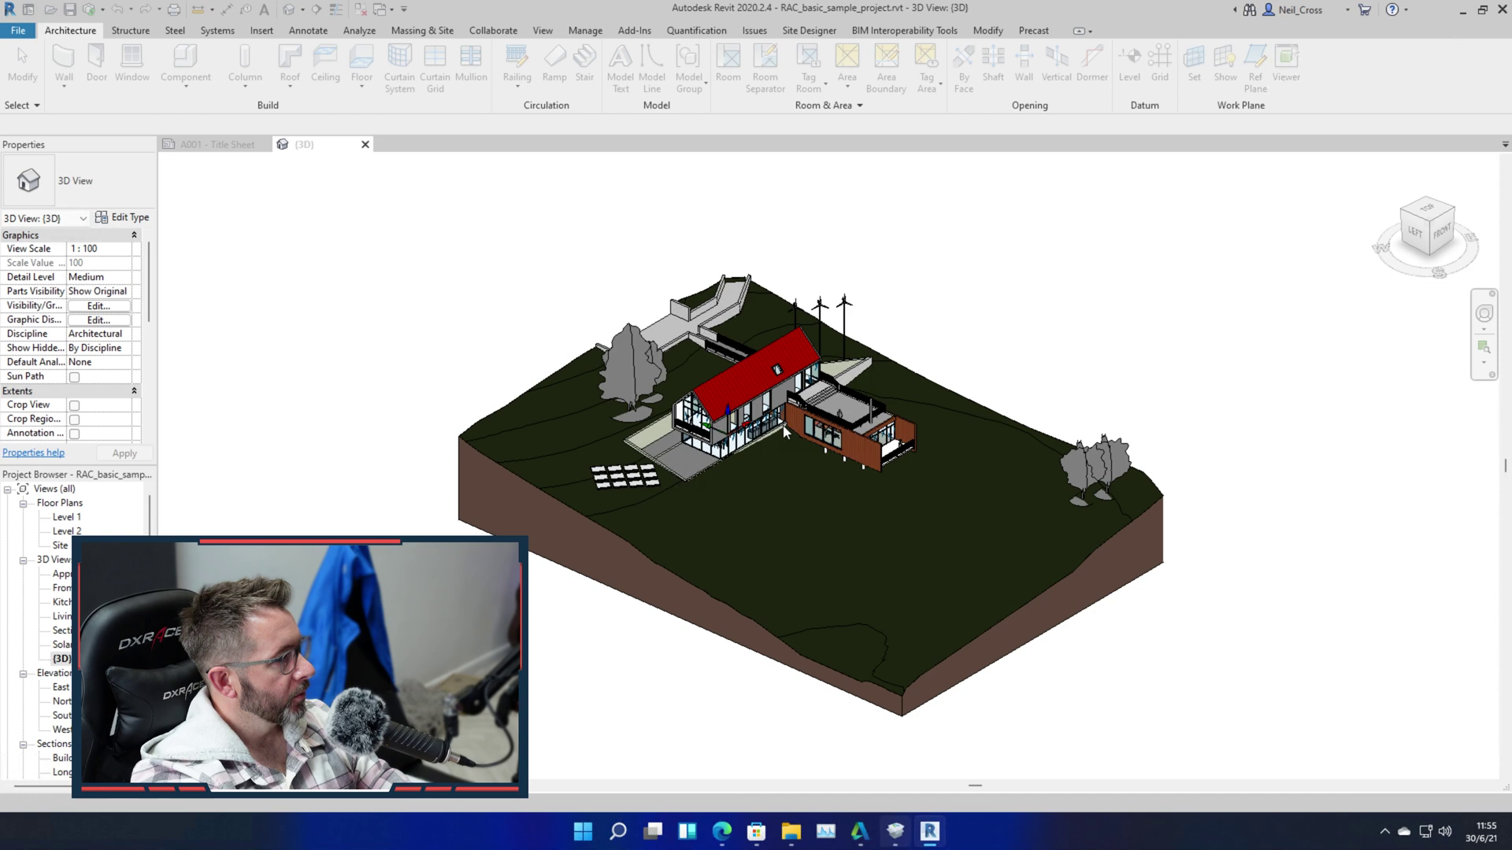
# Launch Revit 2019, dismiss the family template warning and open the Sample Architecture Project.
pyautogui.doubleClick(342, 30)
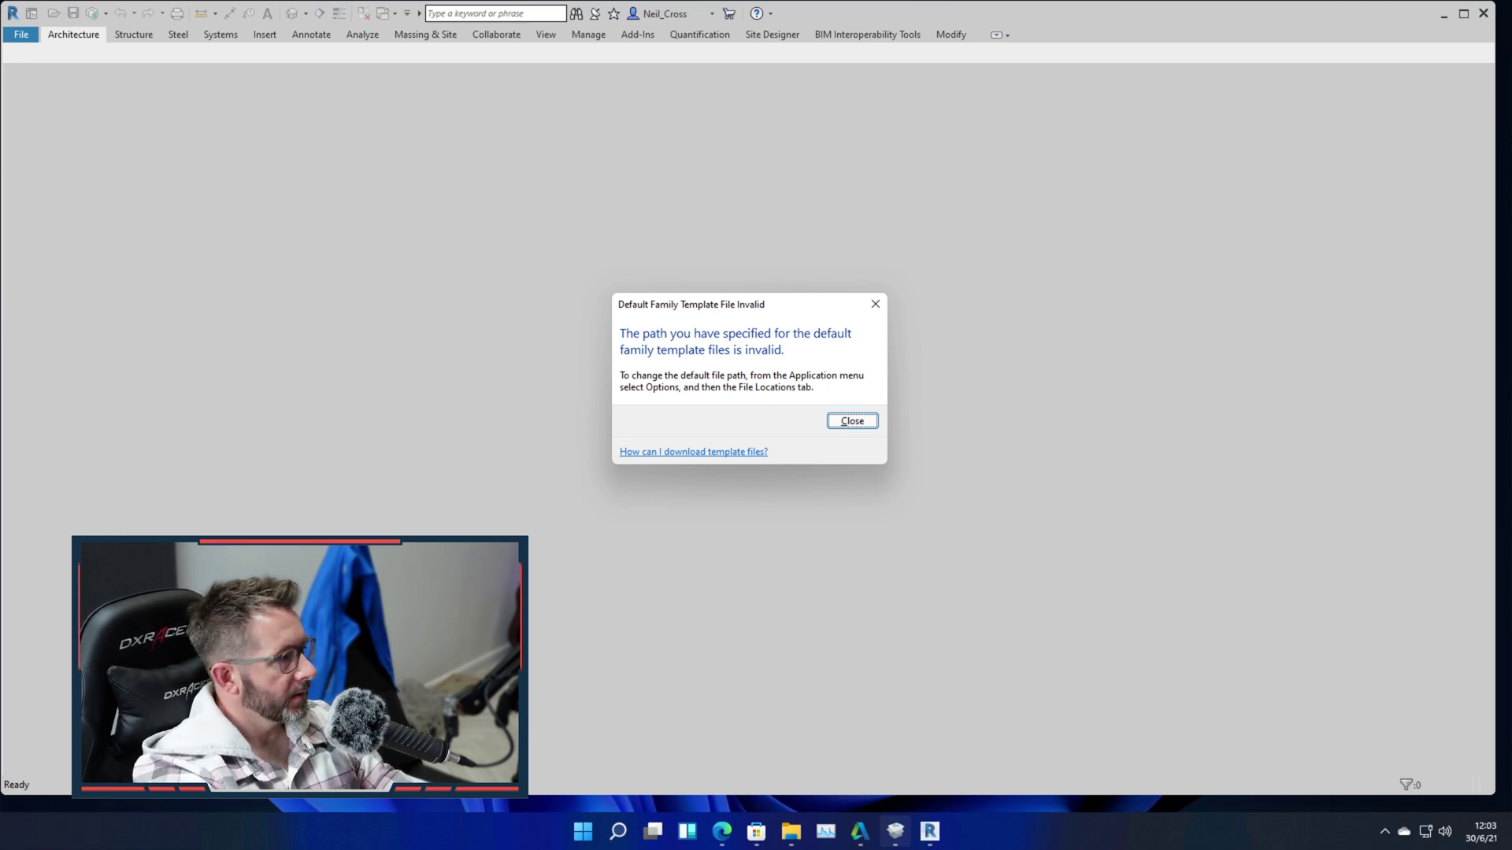
pyautogui.click(852, 418)
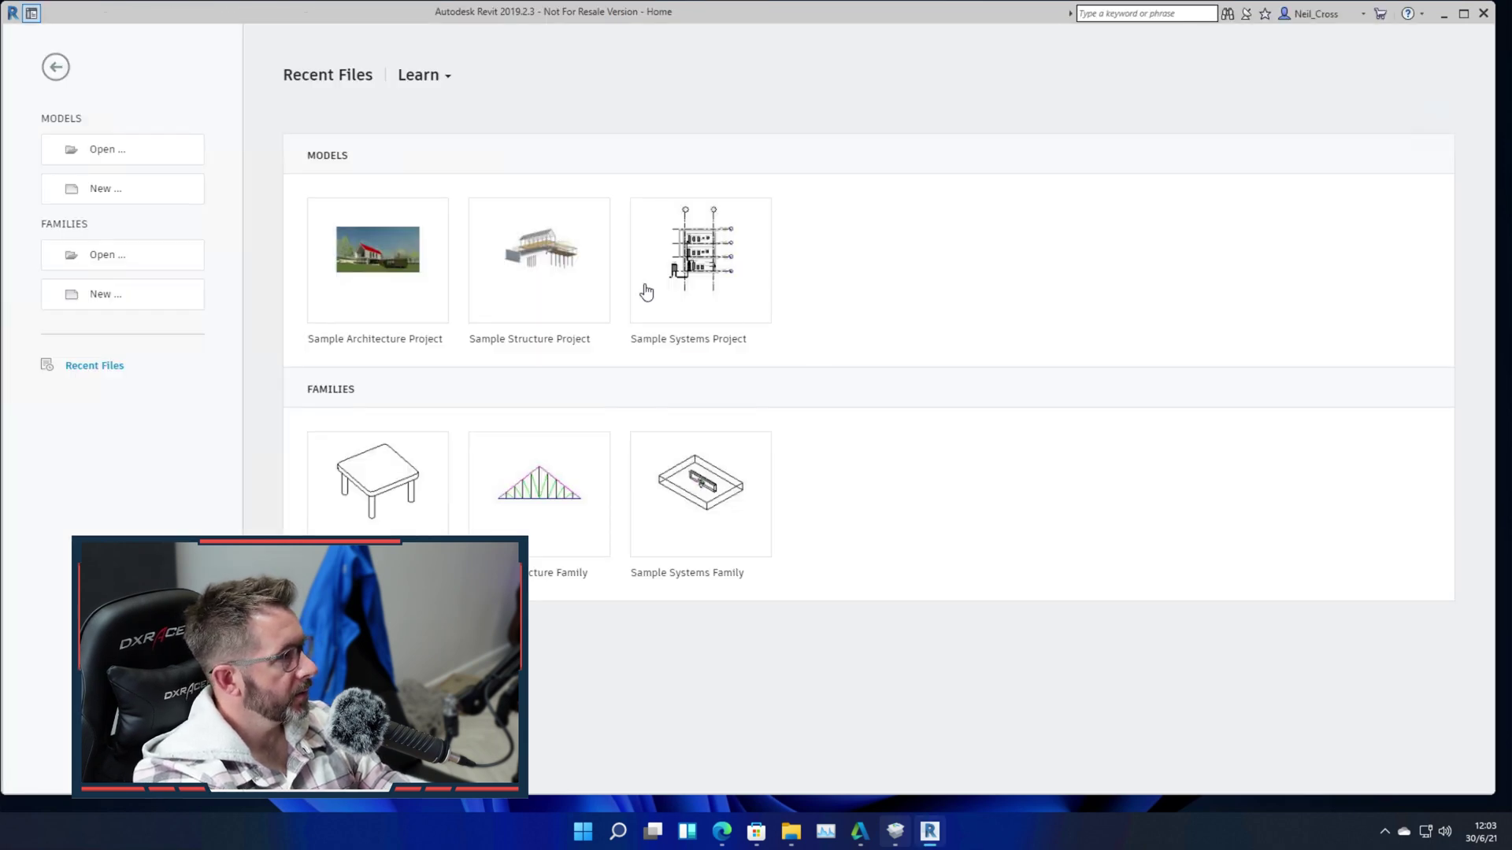
pyautogui.click(374, 249)
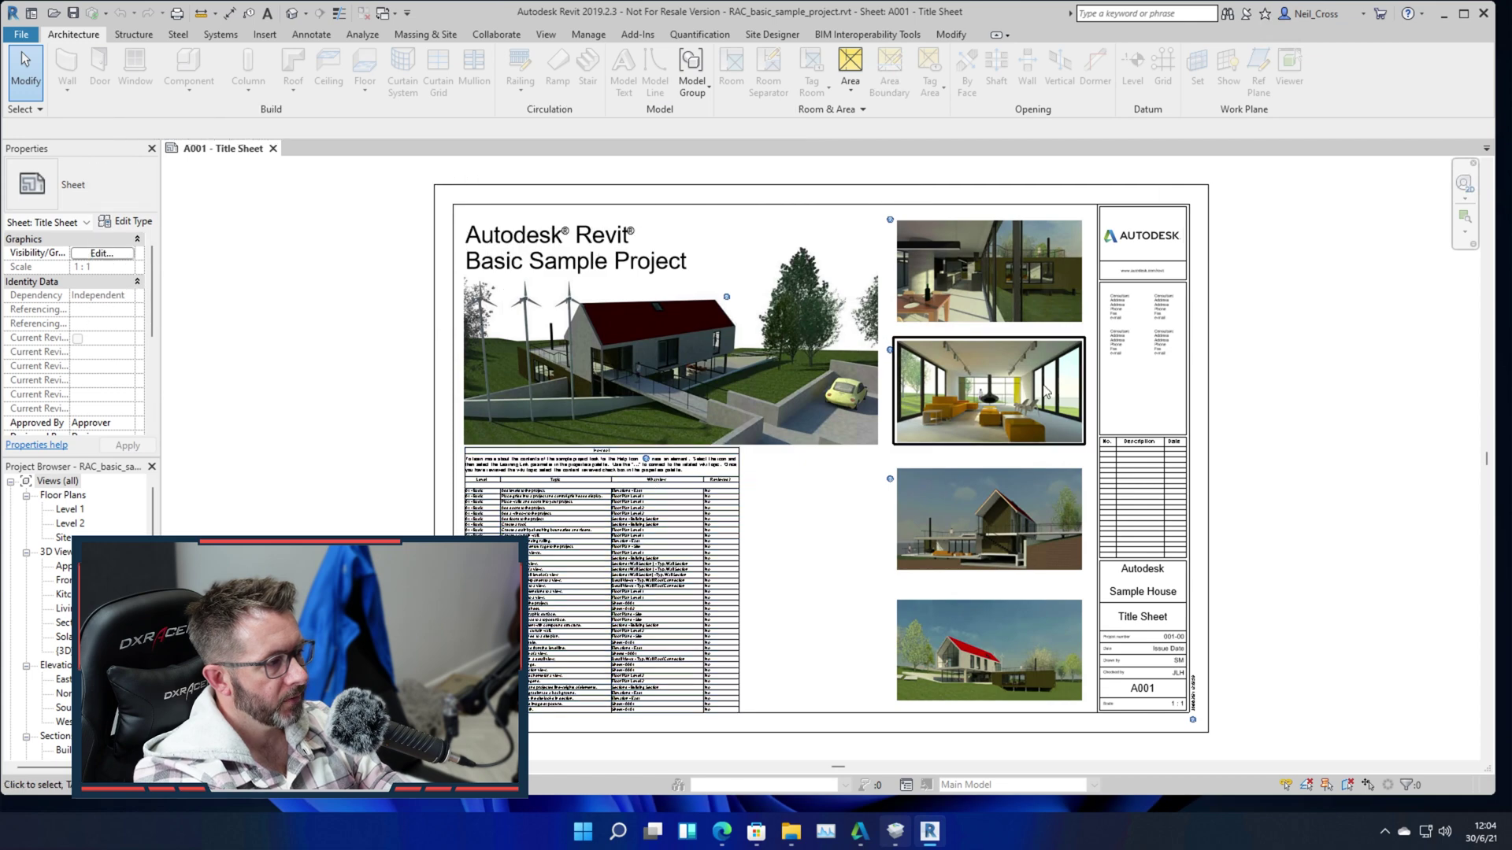
# Maximize Revit, orbit the project's {3D} view, then close Revit 2019.
pyautogui.click(1463, 13)
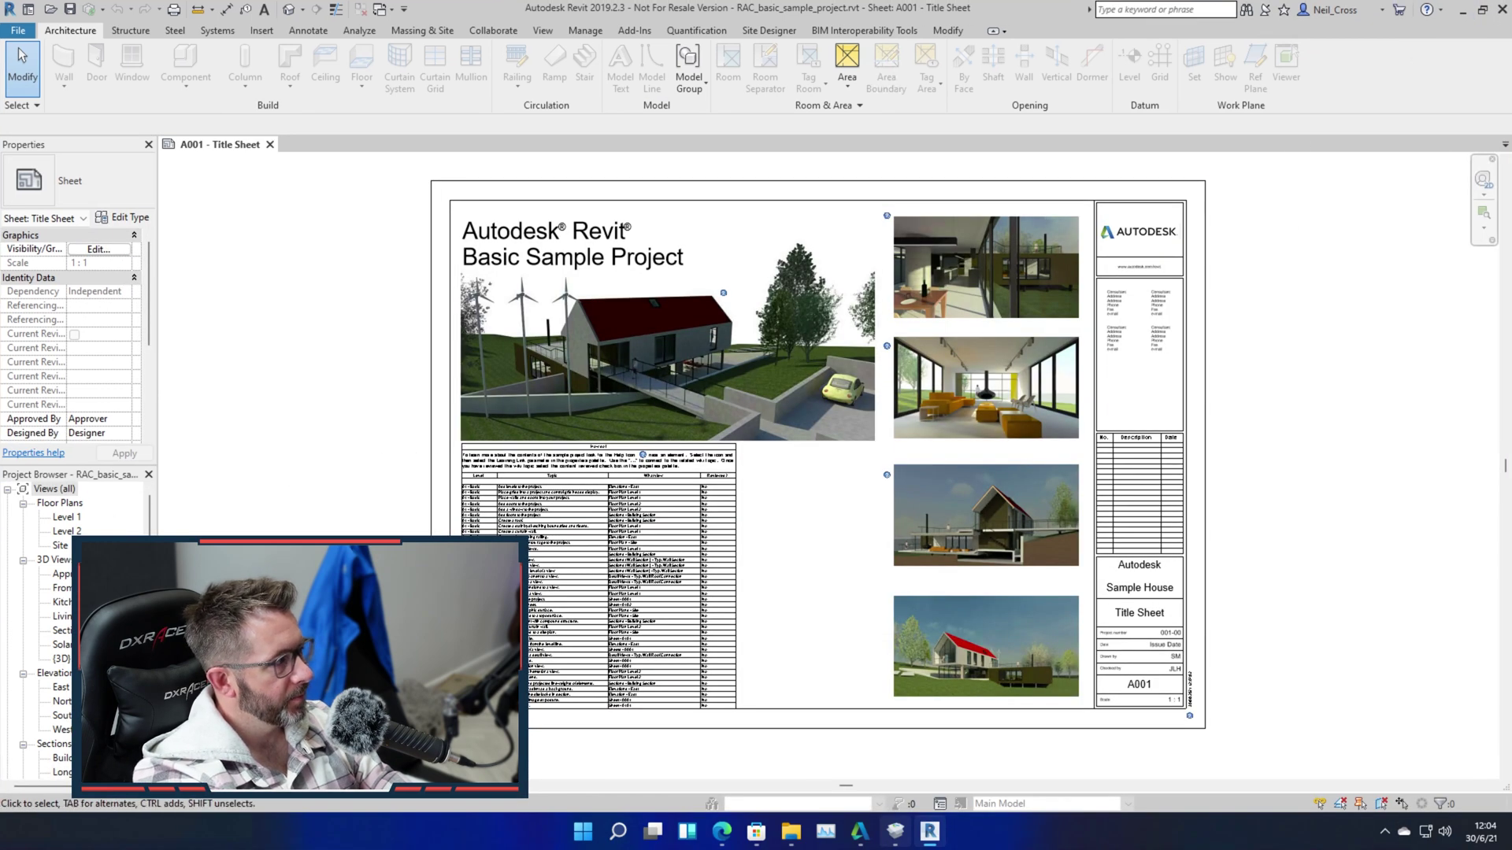
pyautogui.click(61, 658)
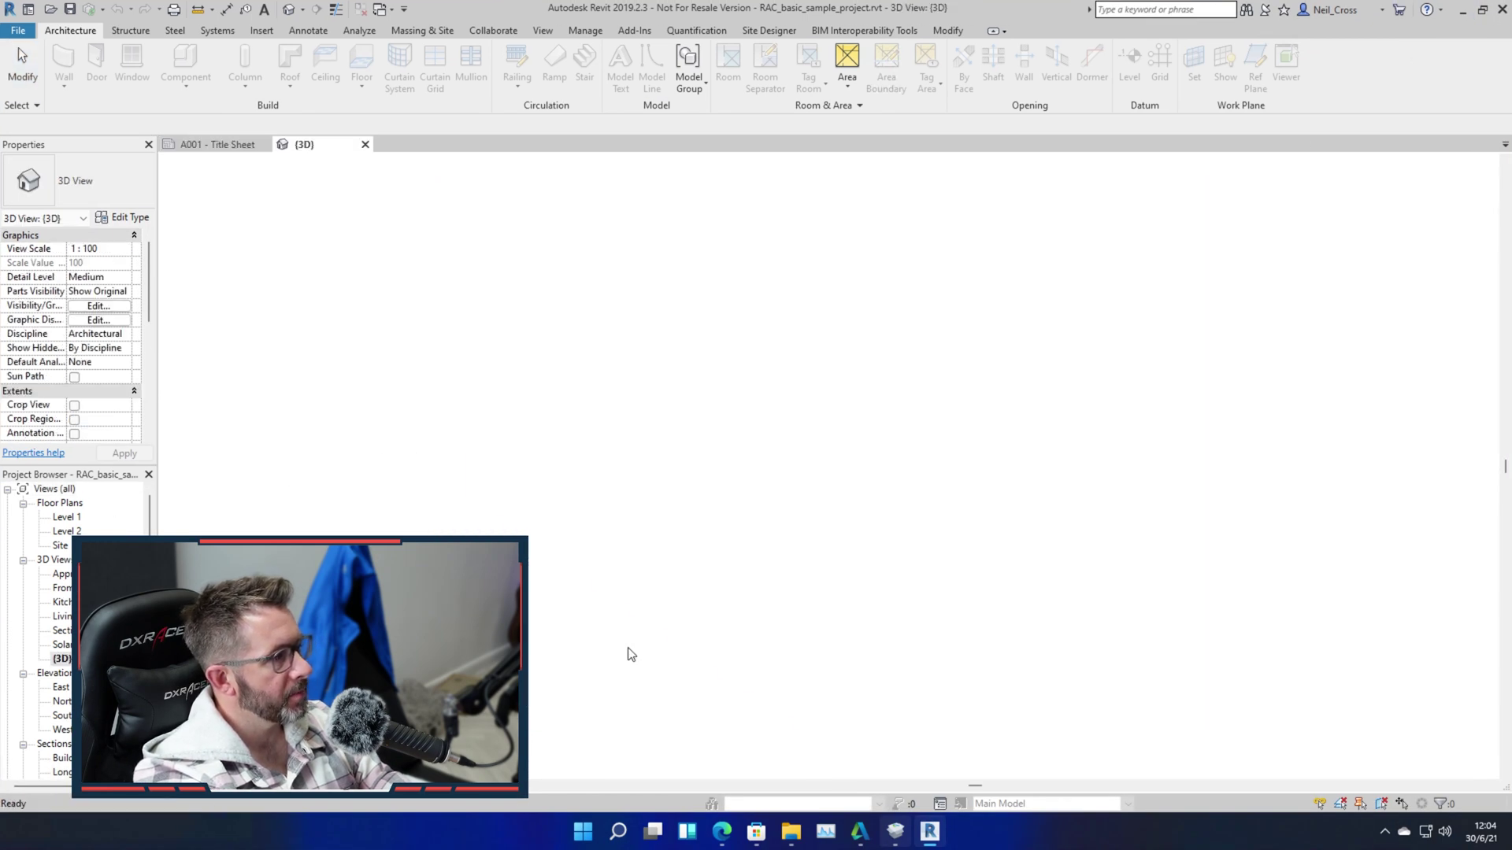
pyautogui.keyDown('shift'); pyautogui.moveTo(897, 556); pyautogui.dragTo(1085, 427, button='middle'); pyautogui.keyUp('shift')
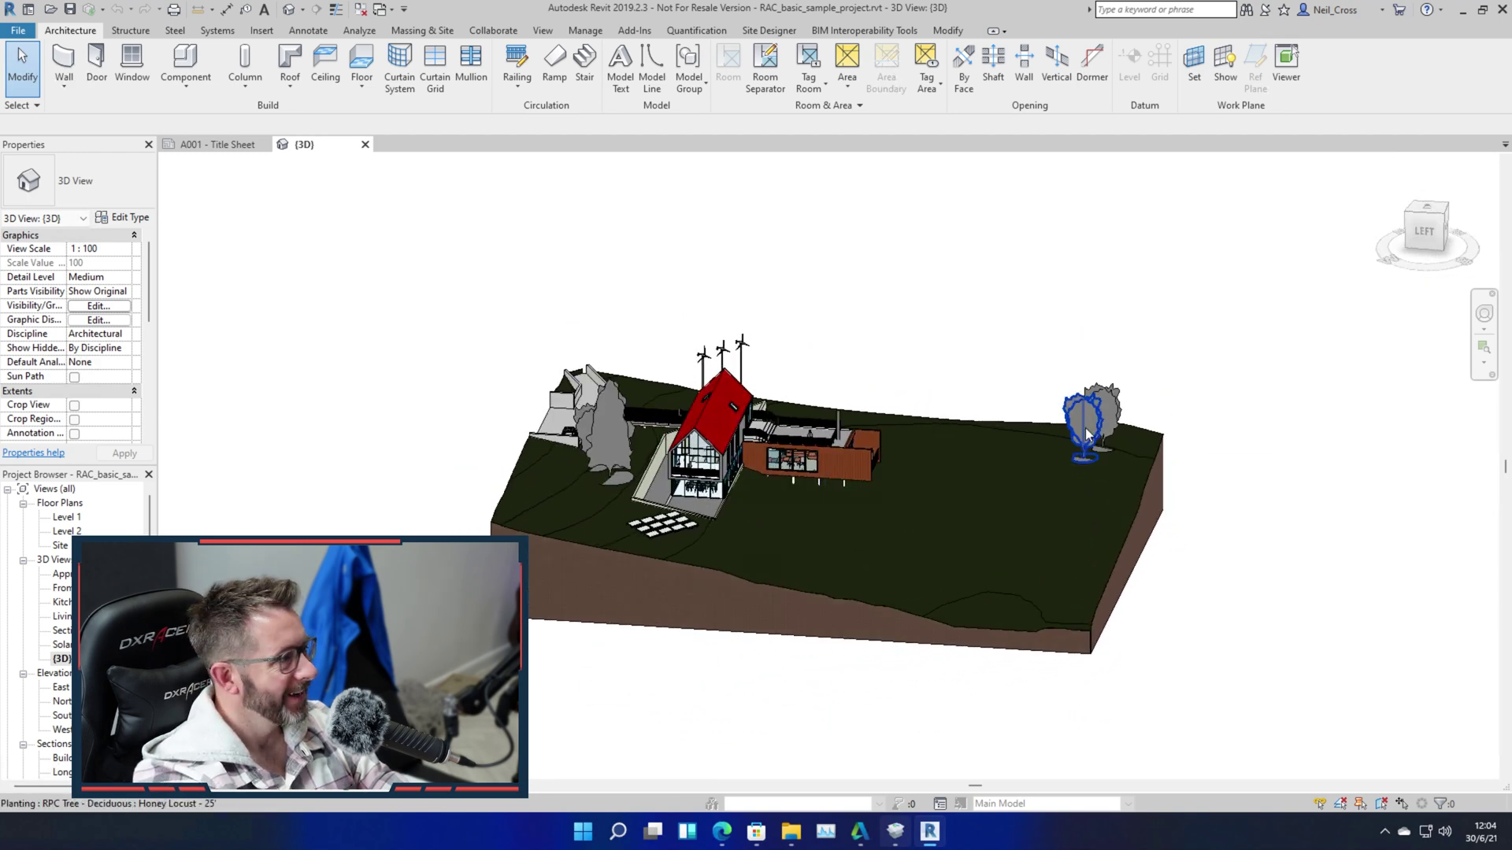
pyautogui.click(1502, 11)
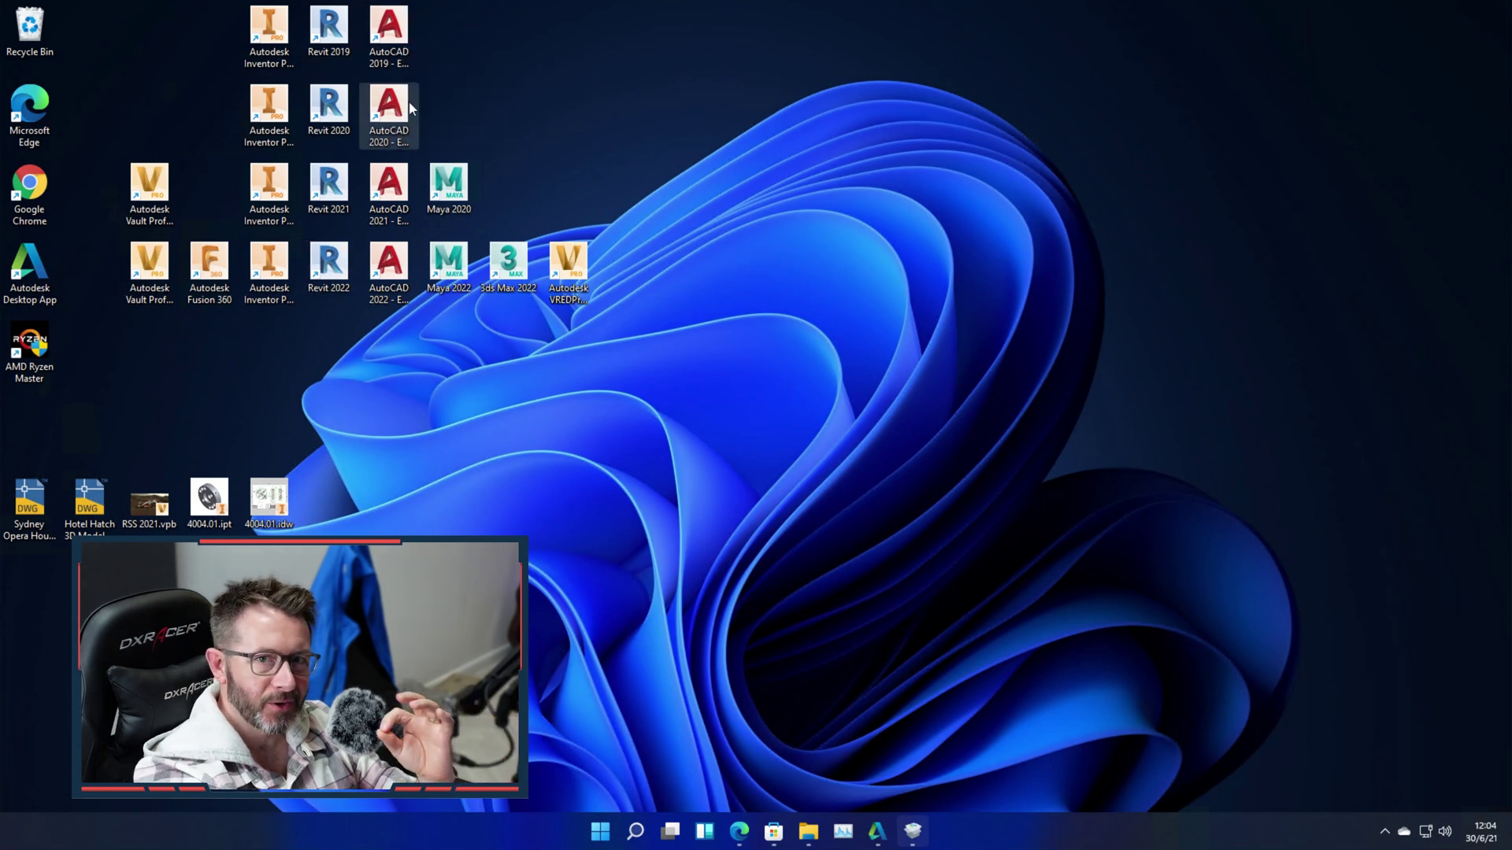
# Launch Inventor 2022 and open the 4004.01.idw drawing despite the beta-file warning.
pyautogui.doubleClick(285, 248)
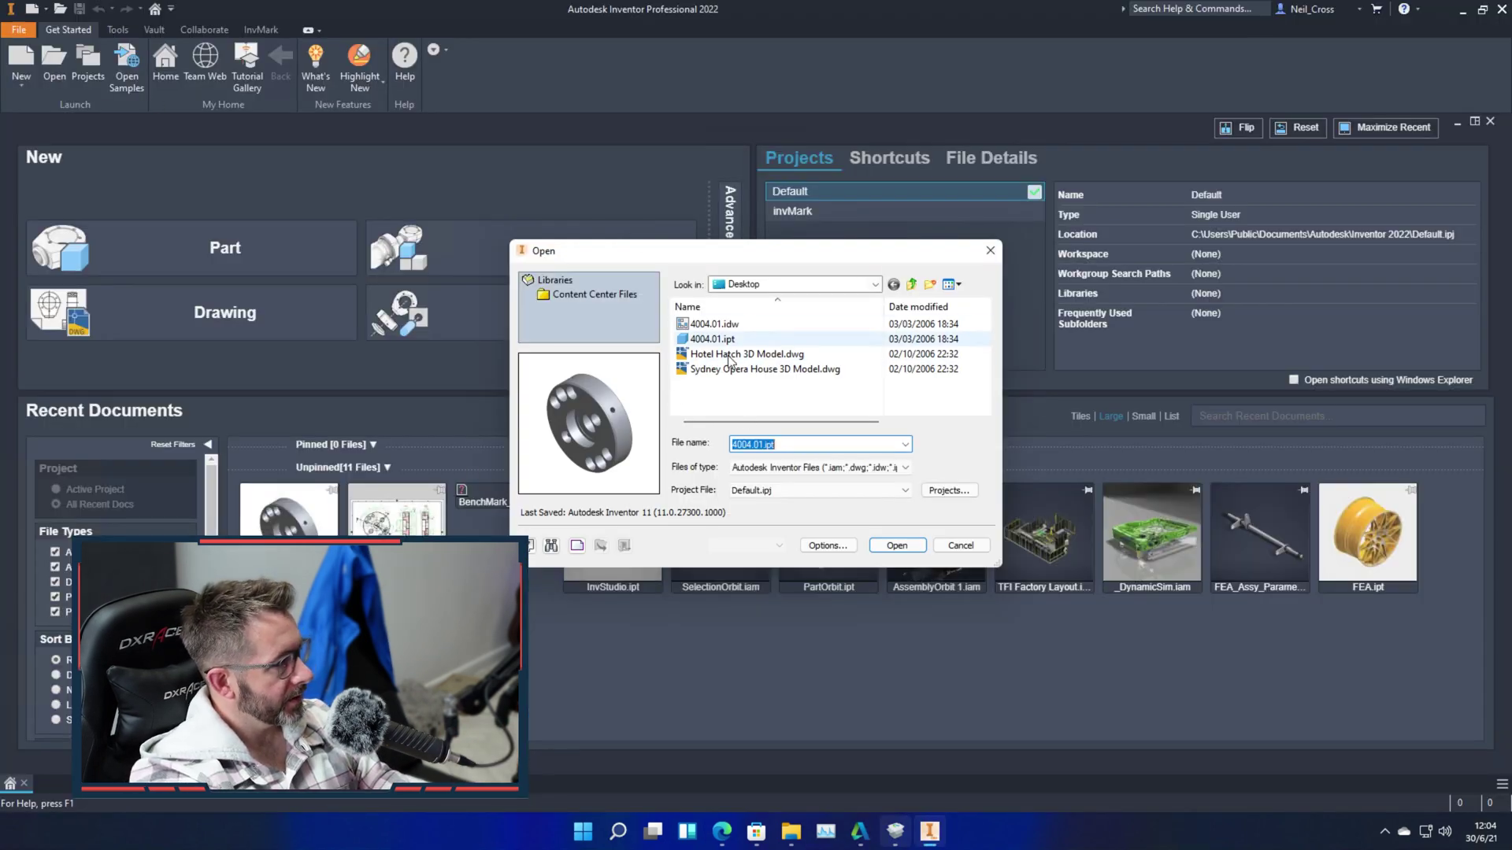
pyautogui.doubleClick(729, 323)
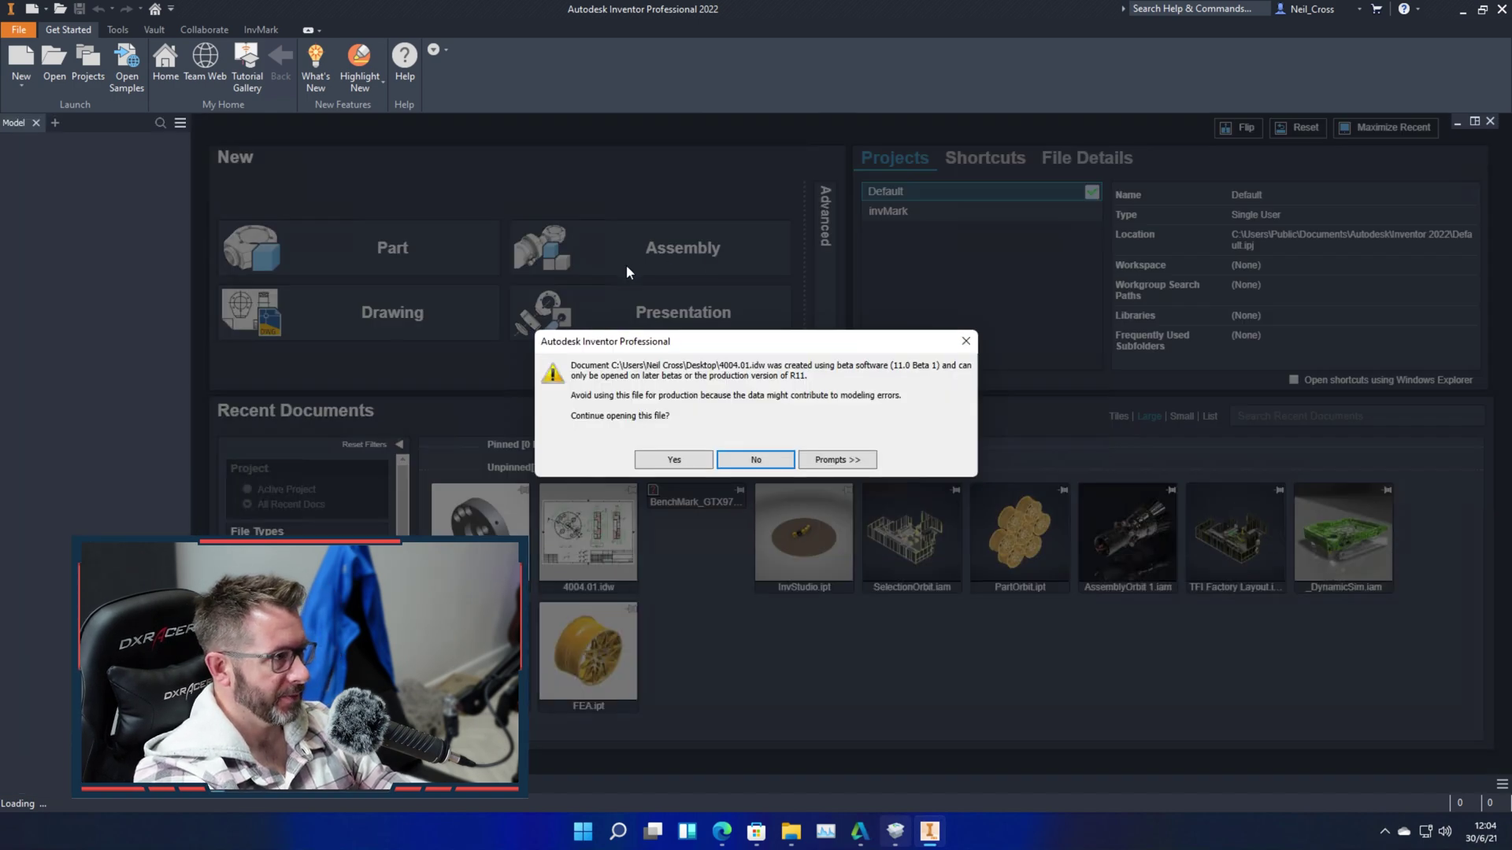
pyautogui.click(695, 459)
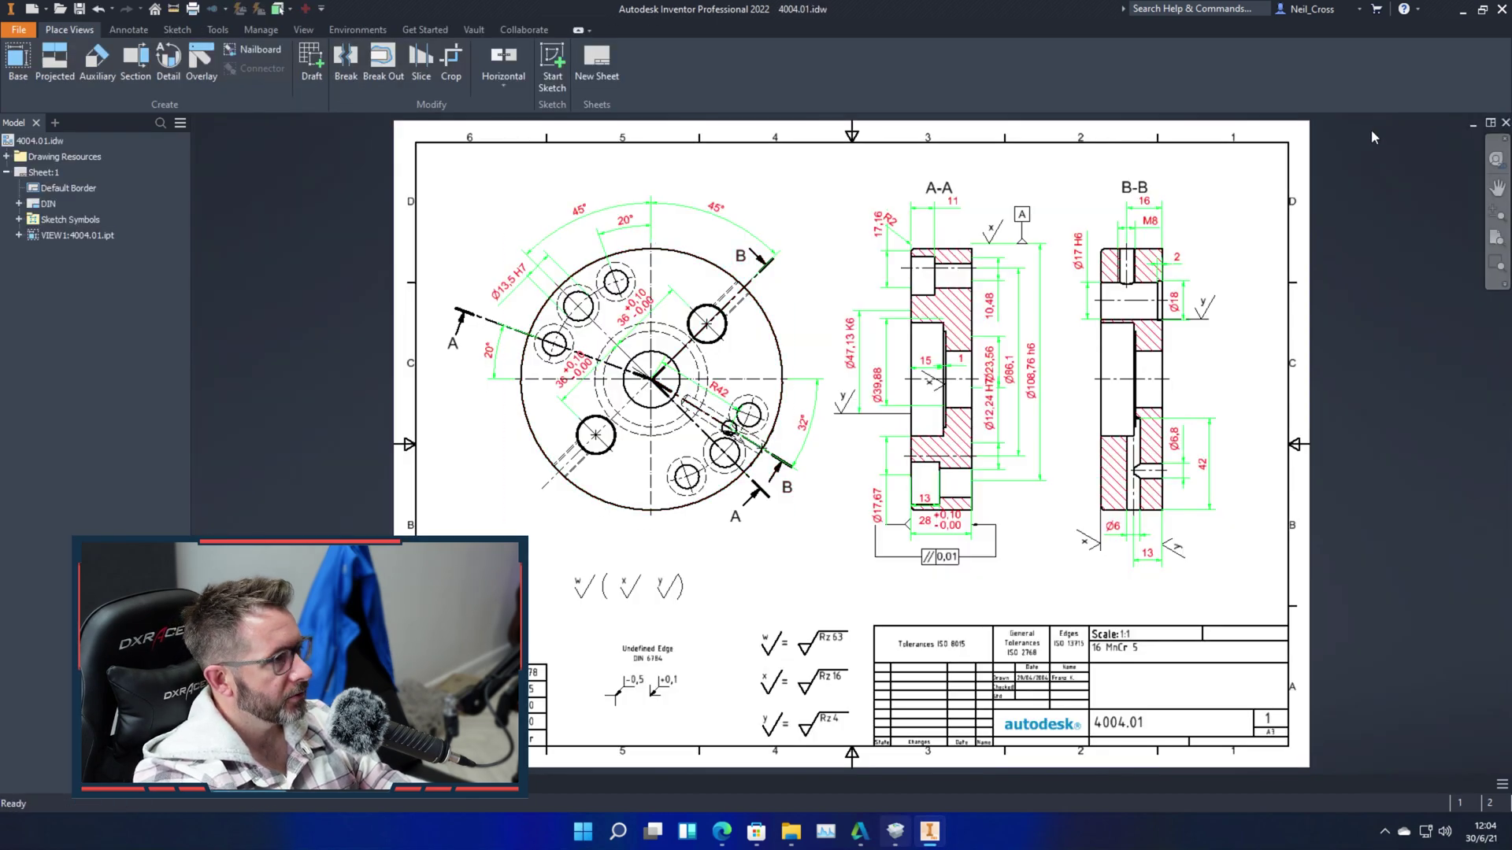
# Open the part from the drawing's front view, orbit it face-on, then close both documents.
pyautogui.click(780, 315)
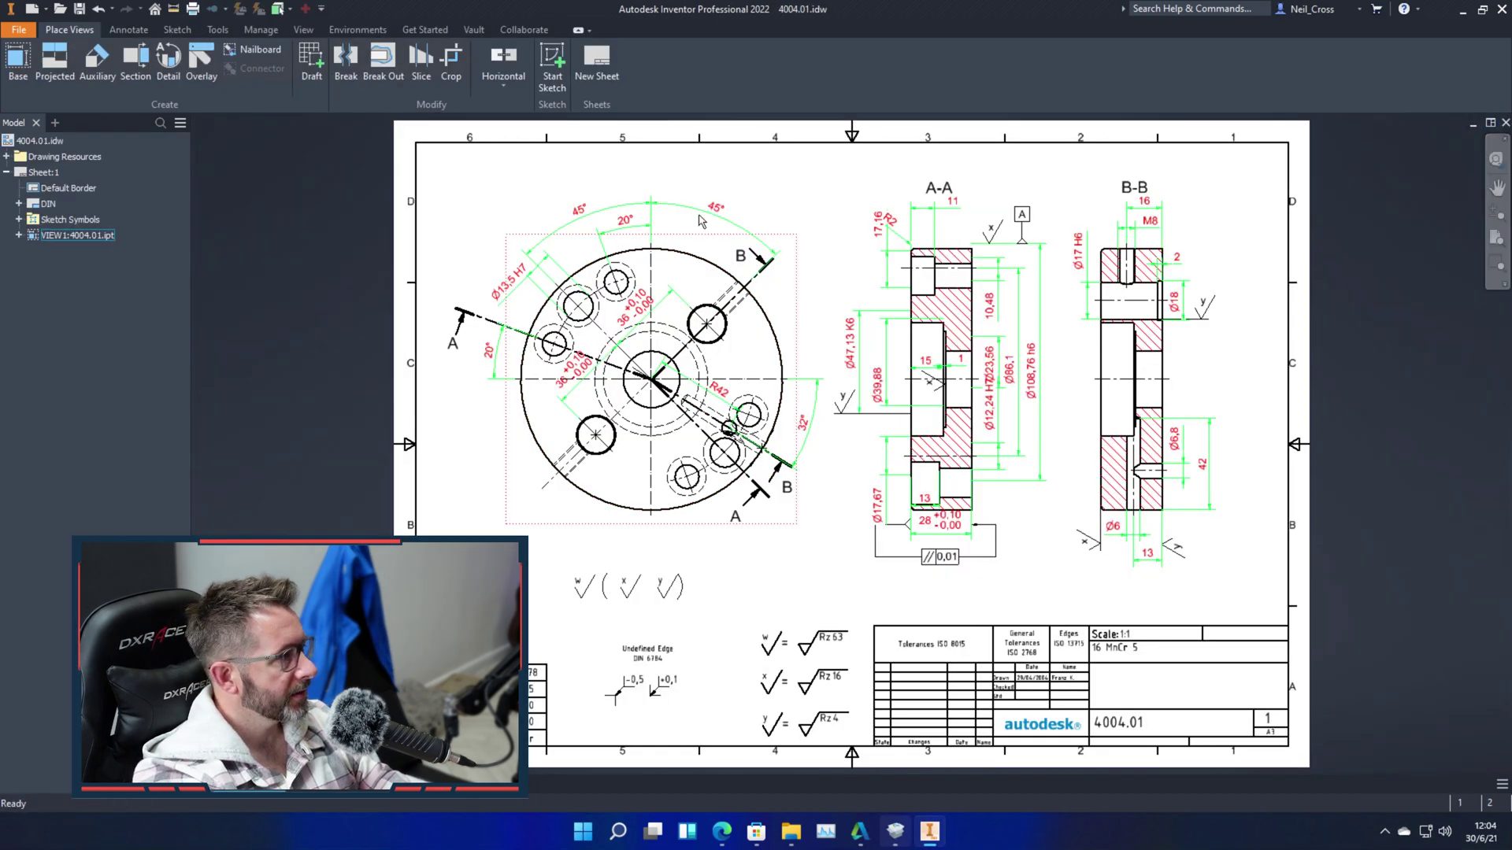
pyautogui.rightClick(719, 281)
pyautogui.click(696, 368)
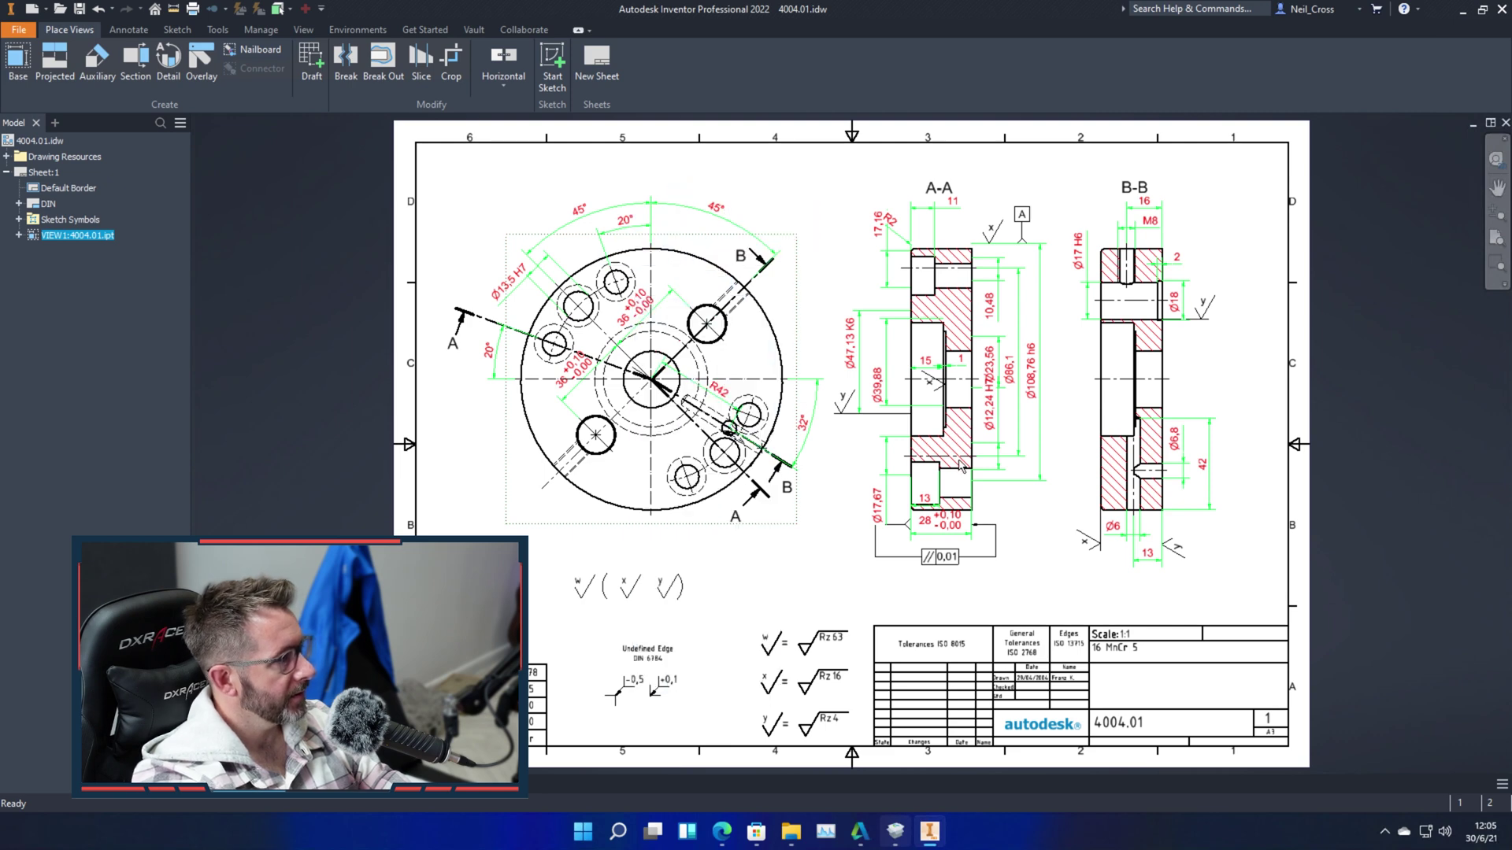
pyautogui.press('F4')
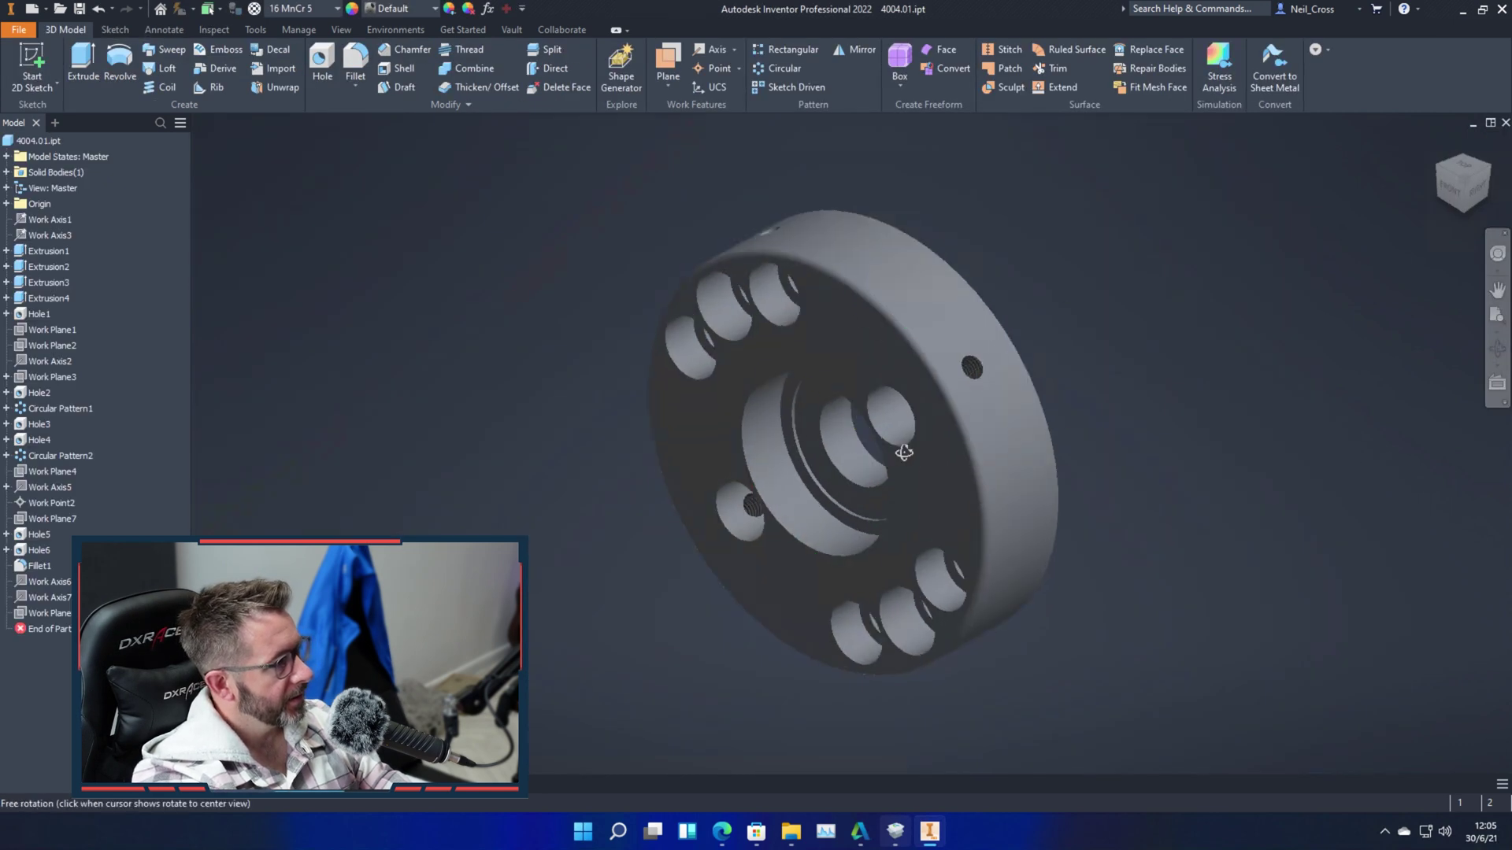
pyautogui.moveTo(904, 452); pyautogui.dragTo(1141, 418)
pyautogui.hotkey('ctrl', 'F4')
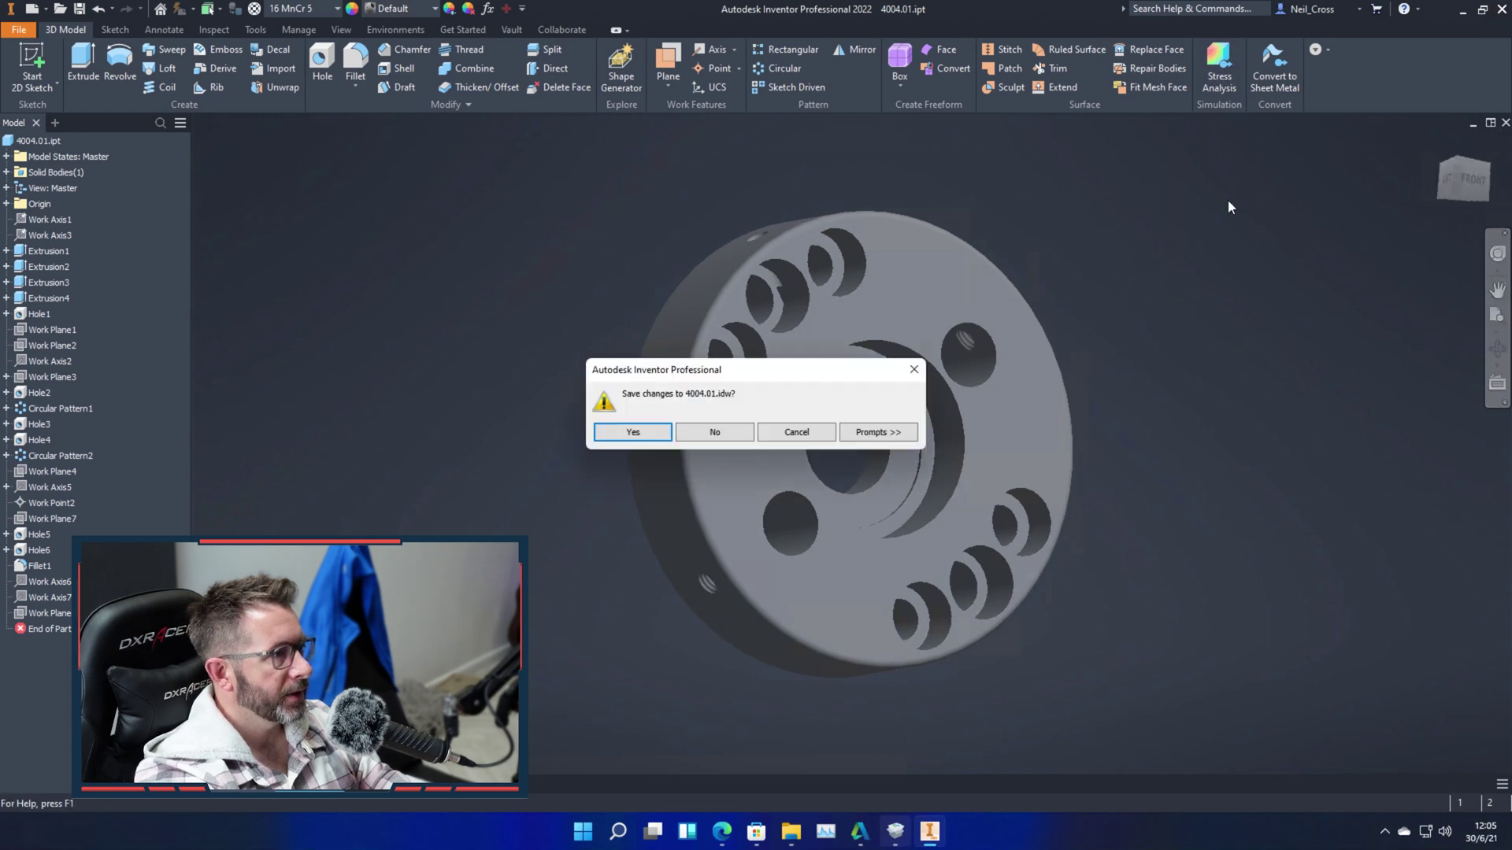
pyautogui.click(729, 432)
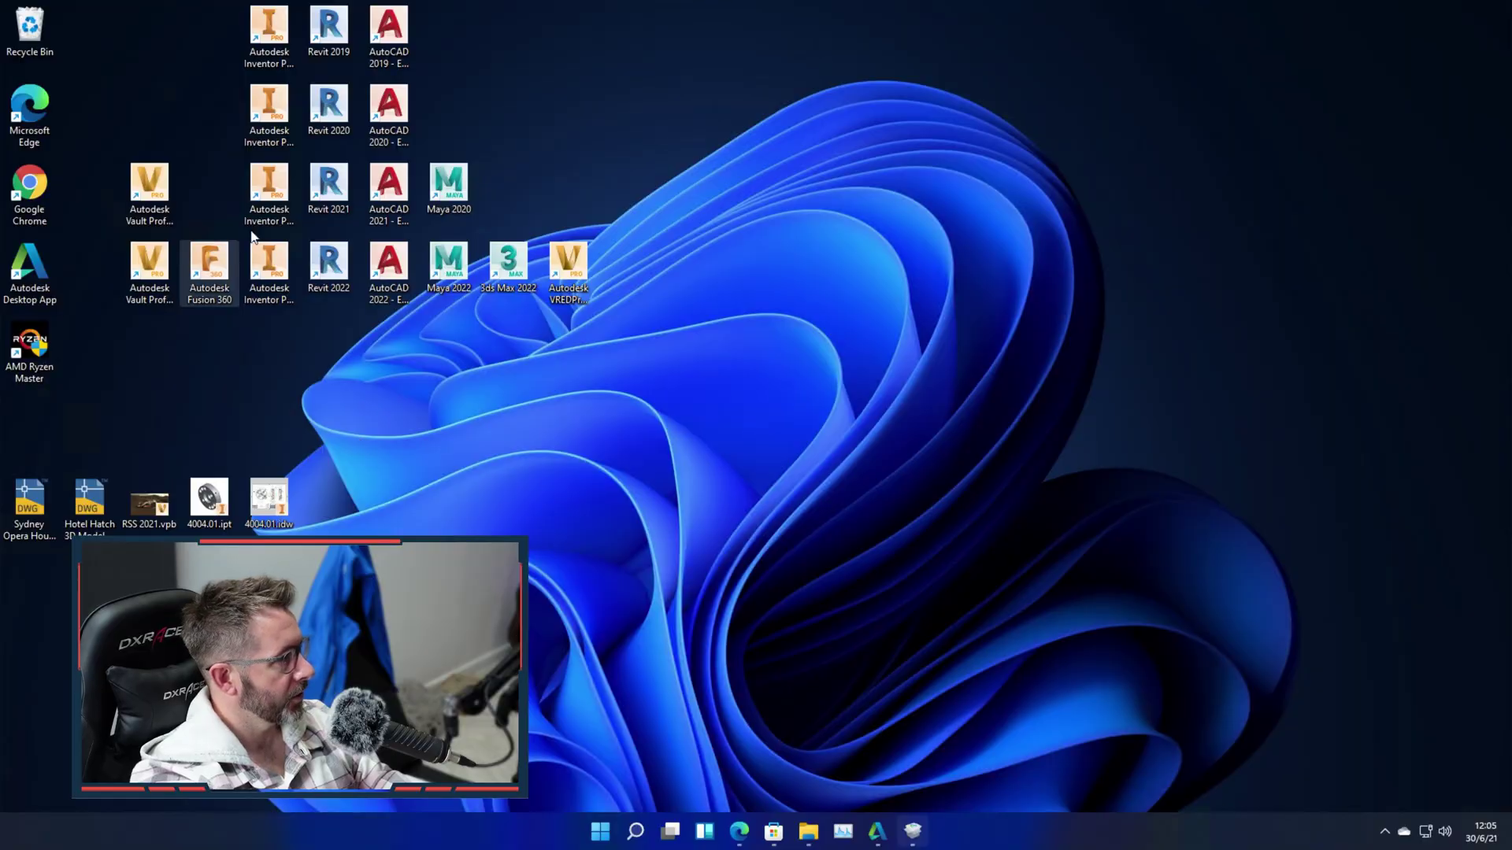
# Launch Inventor 2021 and open the 4004.01.idw drawing, accepting the beta-file warning.
pyautogui.click(267, 182)
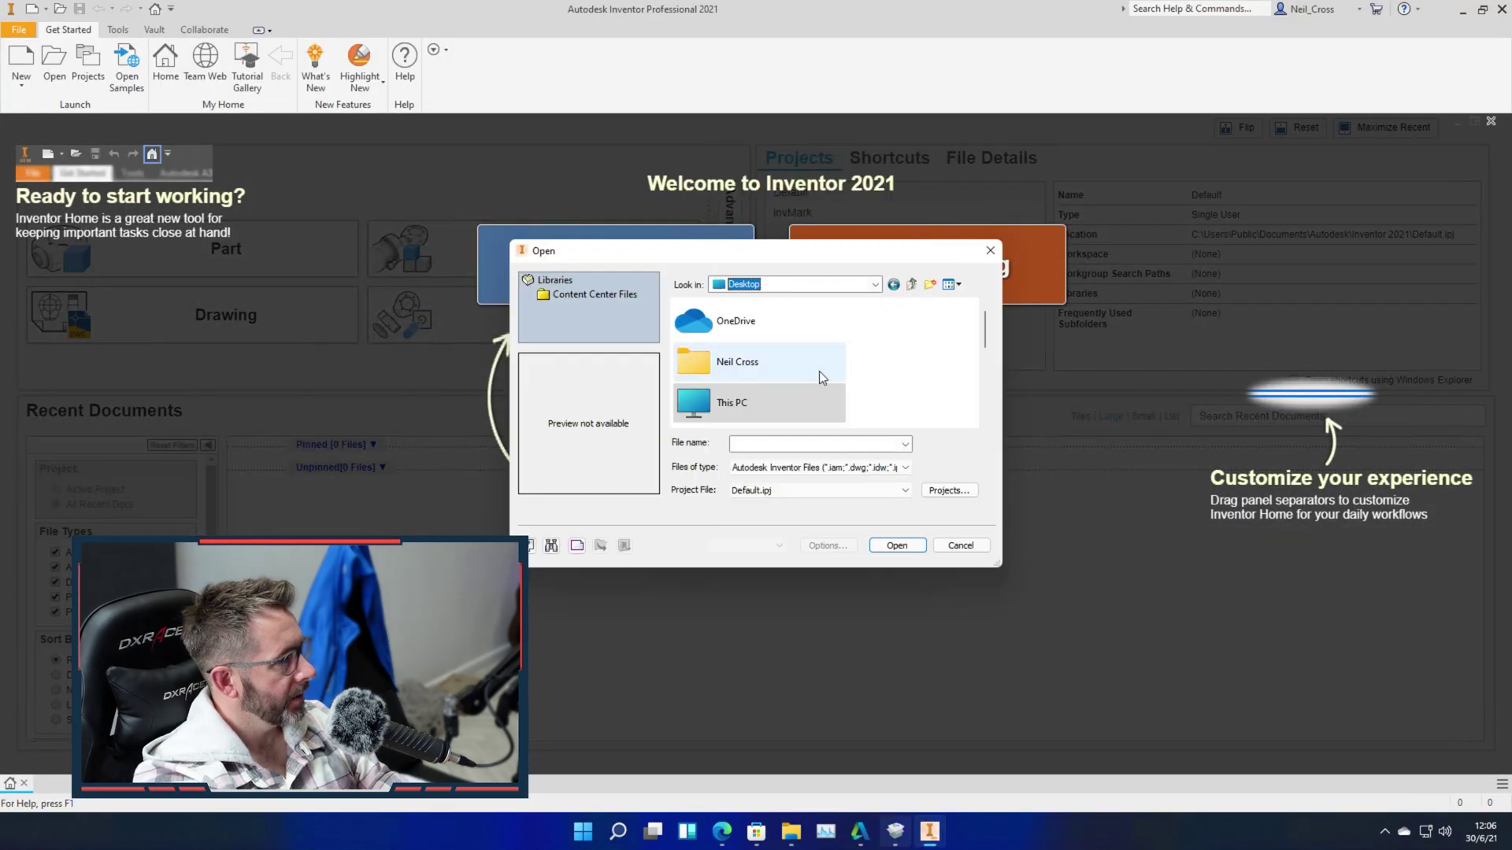
pyautogui.scroll(-3, 819, 371)
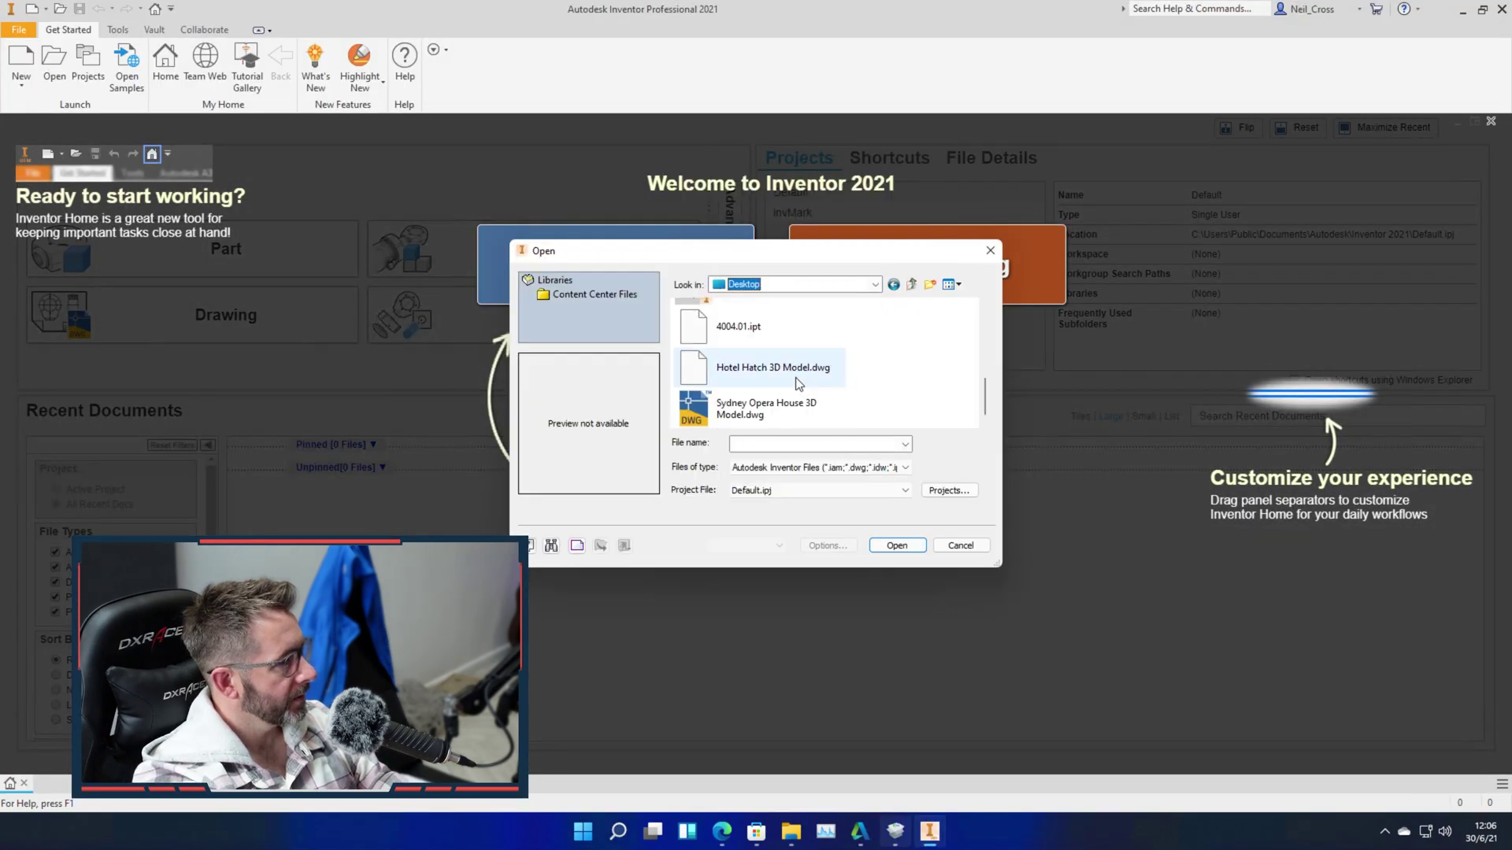
pyautogui.scroll(-2, 777, 361)
pyautogui.doubleClick(770, 354)
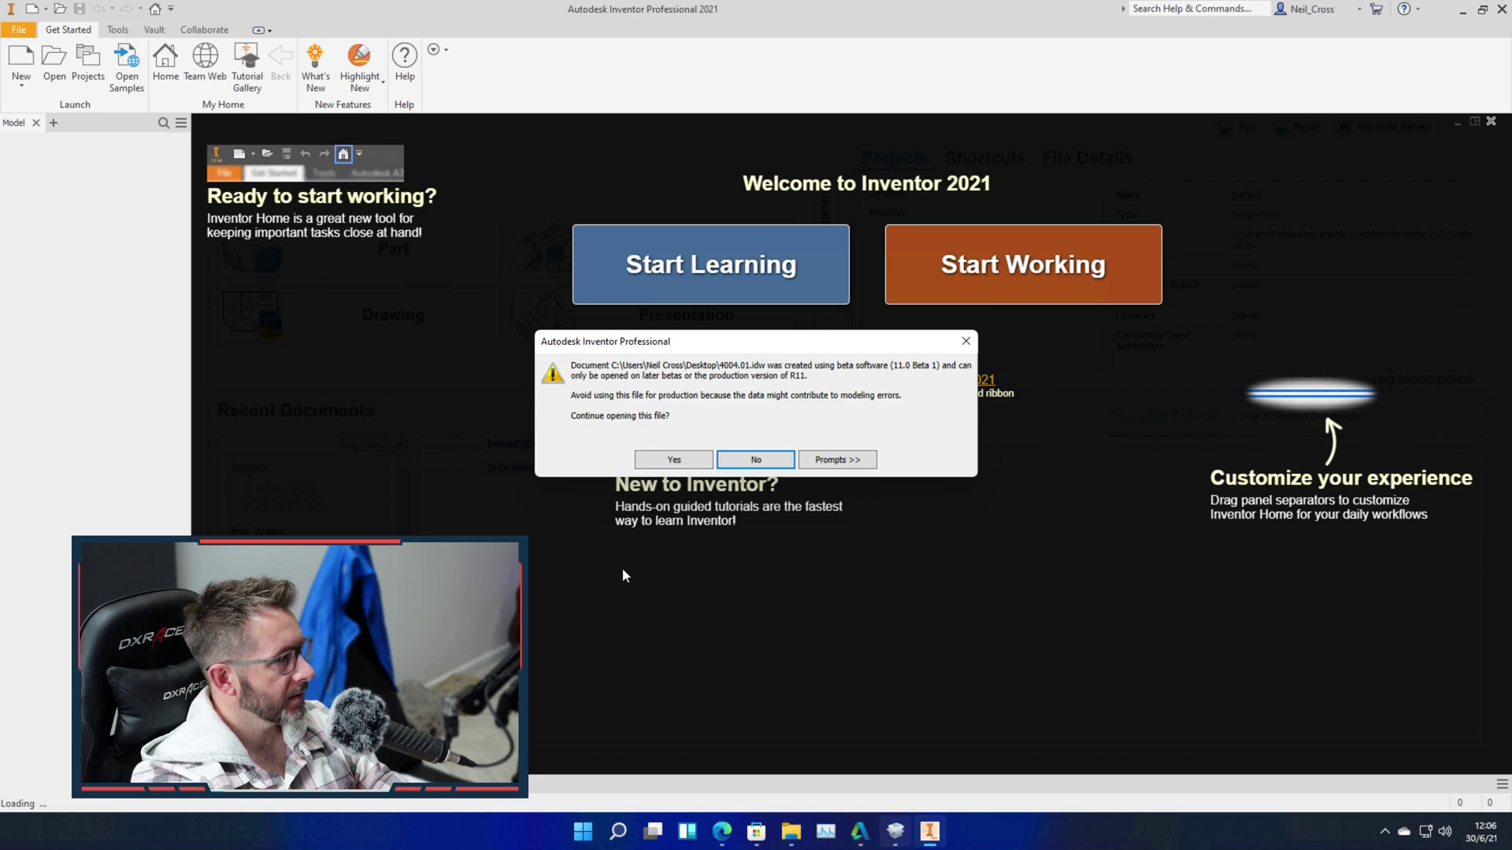
pyautogui.click(655, 459)
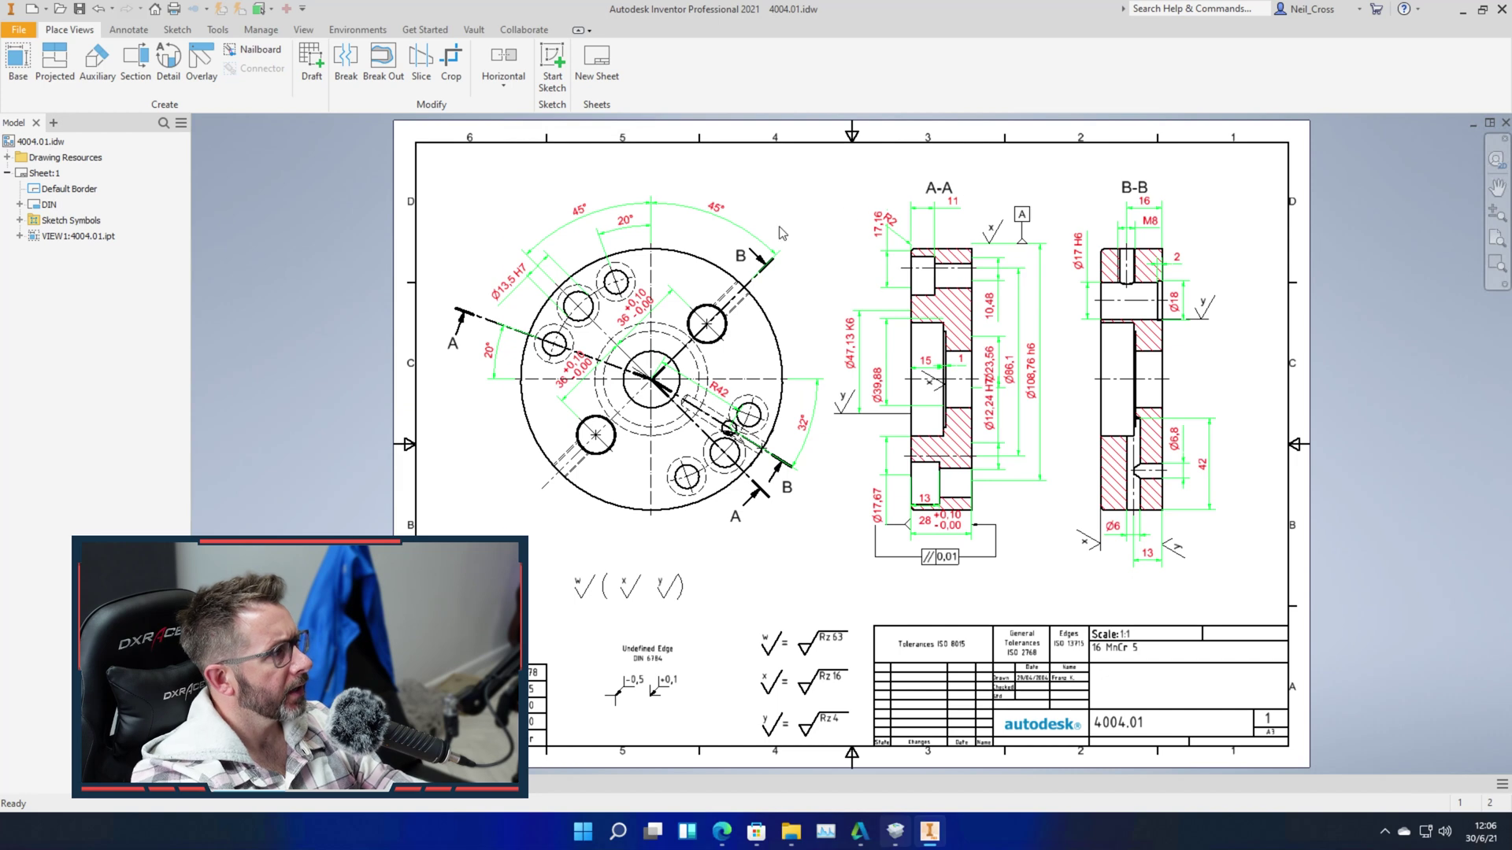
# Open the part from the front view, orbit to its underside, and start a sketch on the flange.
pyautogui.rightClick(687, 247)
pyautogui.click(732, 376)
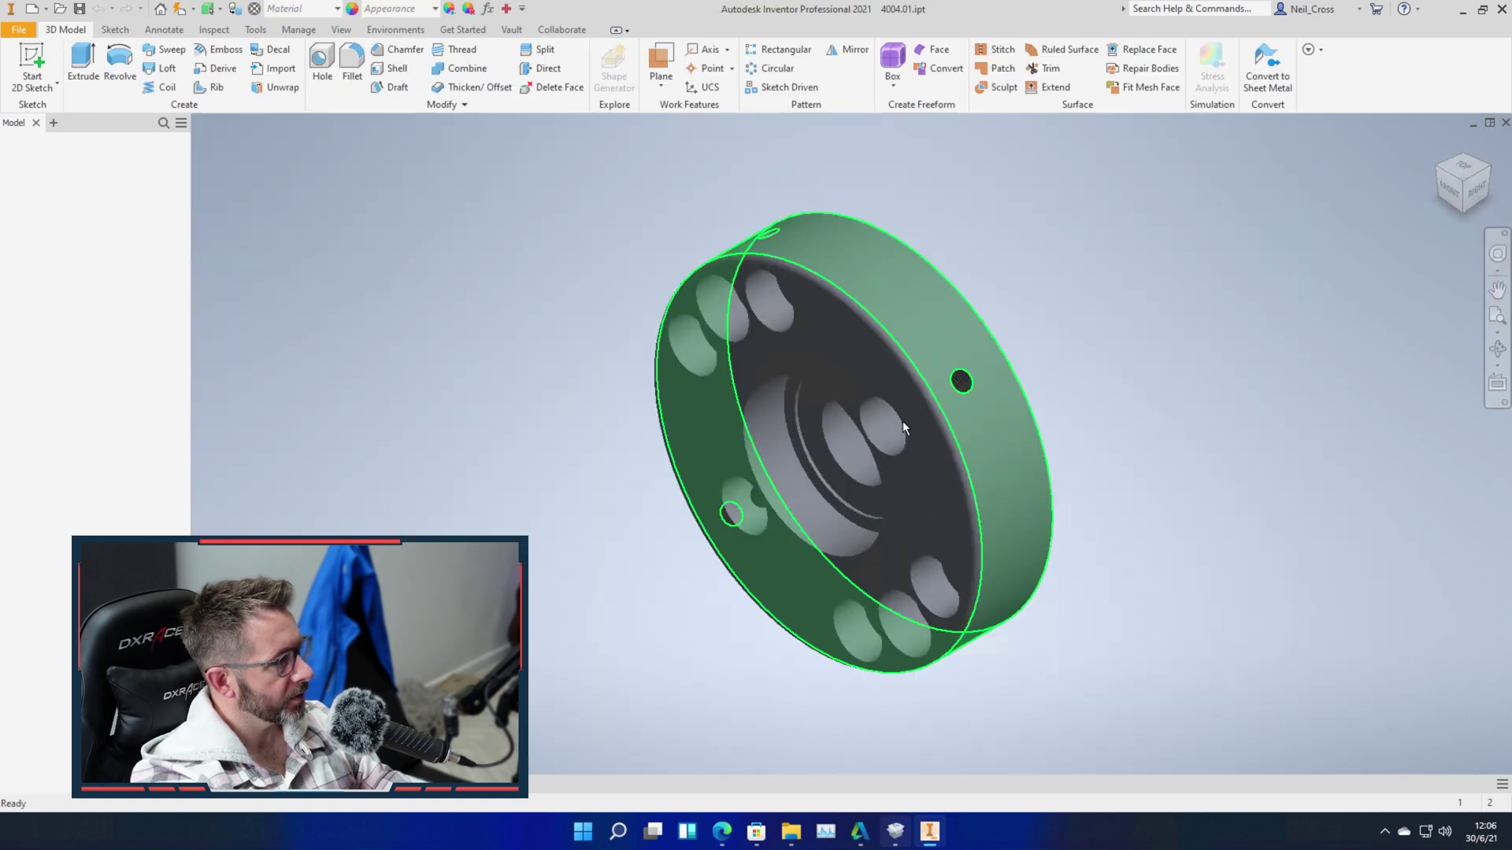
pyautogui.keyDown('shift'); pyautogui.moveTo(902, 421); pyautogui.dragTo(828, 390, button='middle'); pyautogui.keyUp('shift')
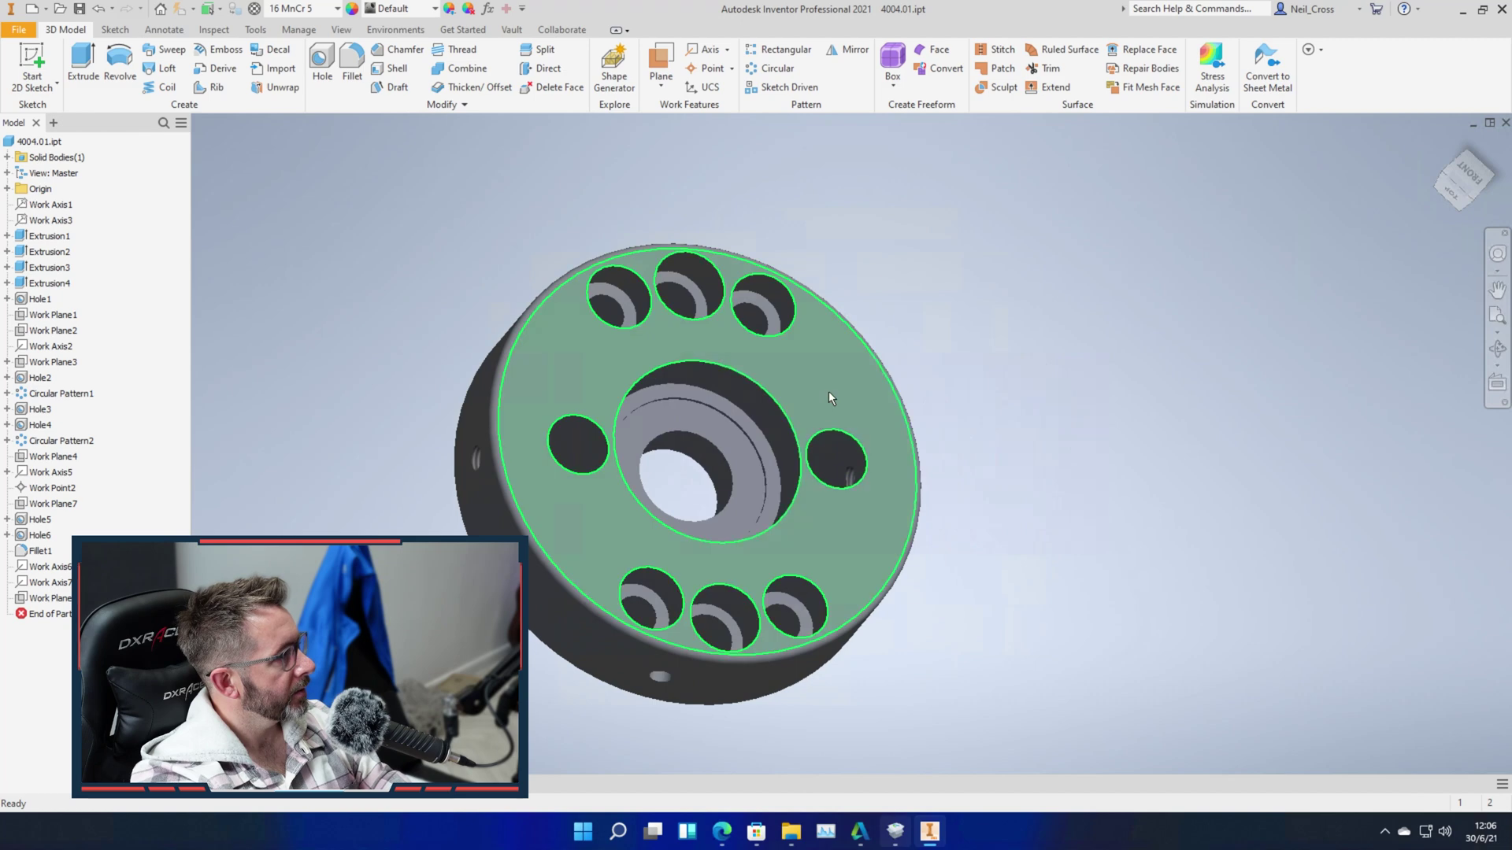
pyautogui.click(618, 326)
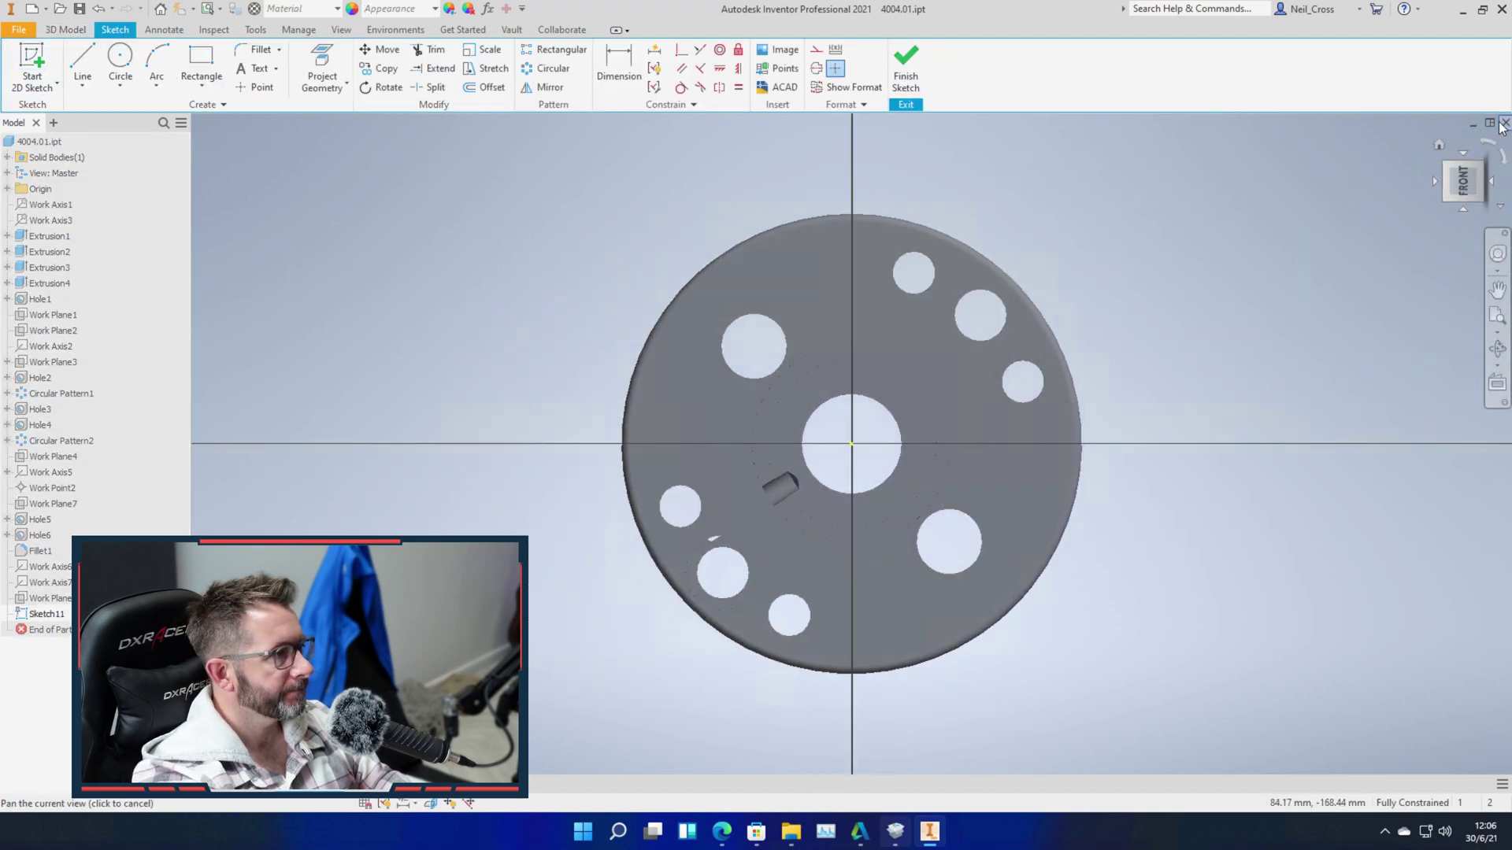
# Exit the sketch and close the part and the 4004.01 drawing, answering both save prompts.
pyautogui.click(1502, 123)
pyautogui.click(674, 432)
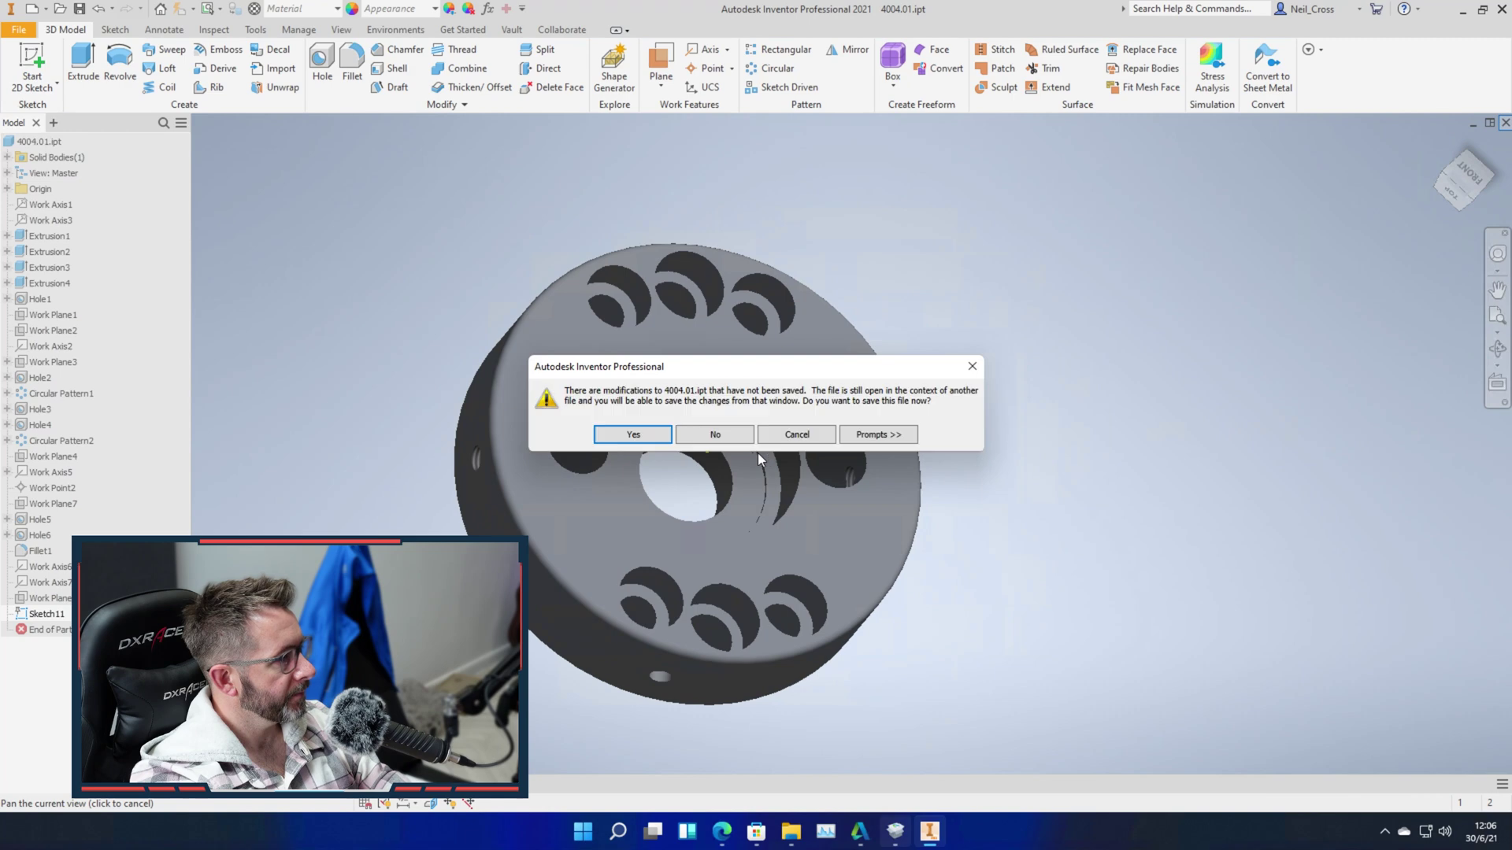
pyautogui.click(721, 432)
pyautogui.click(1502, 8)
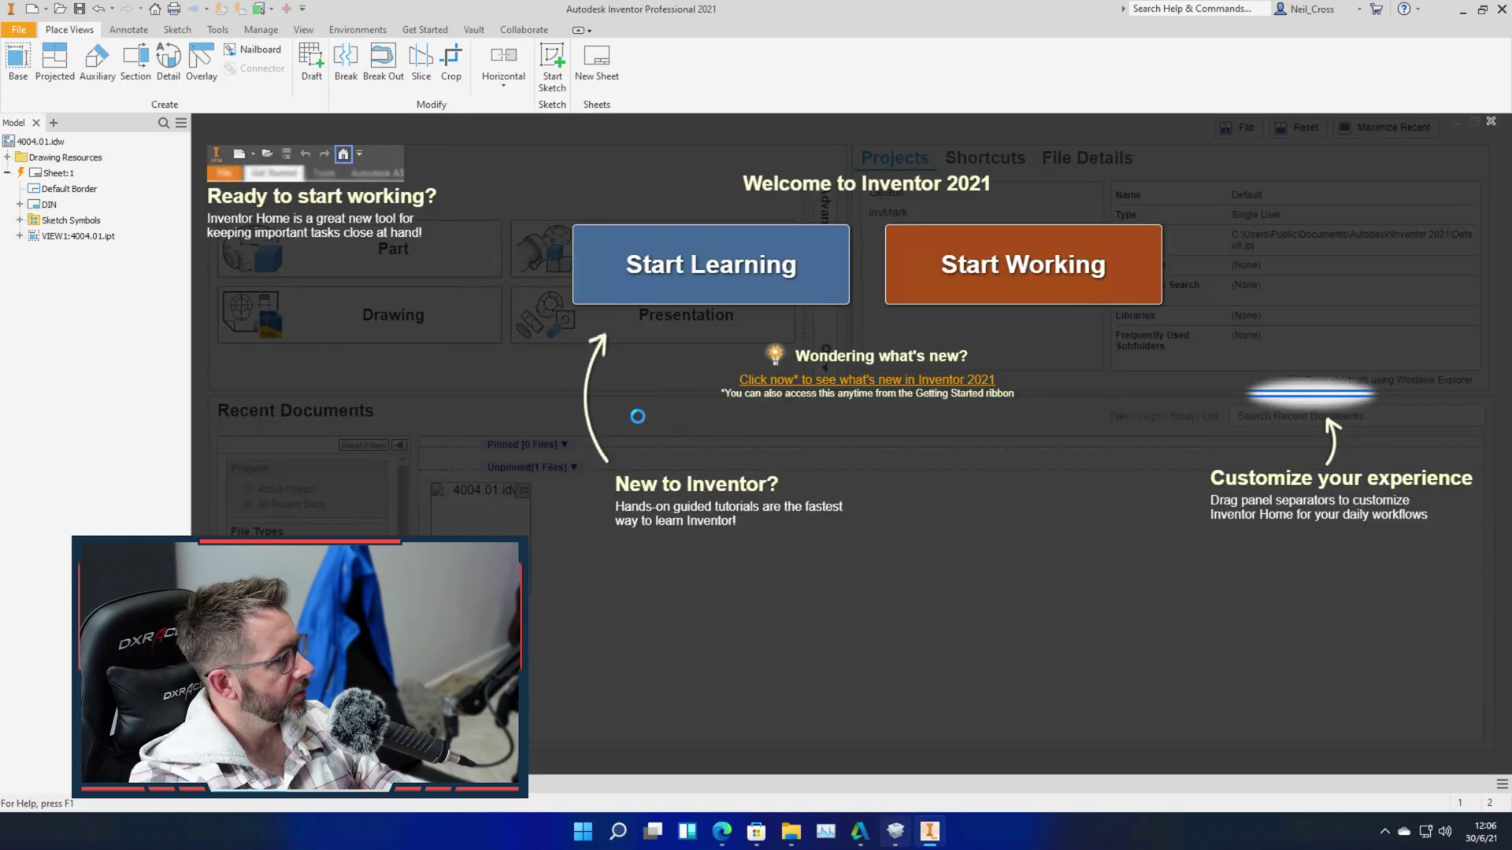
pyautogui.click(733, 438)
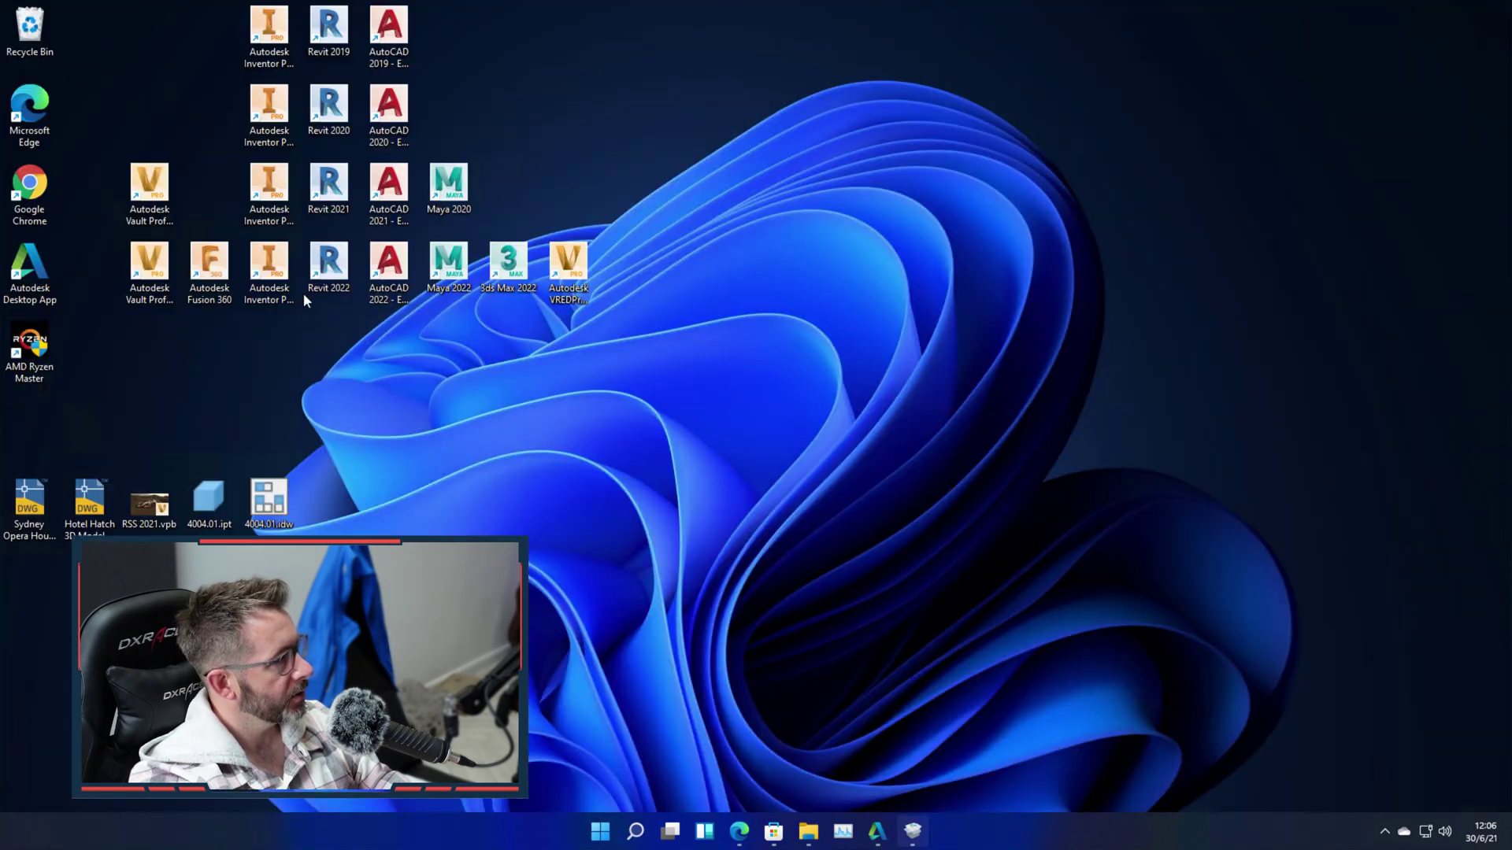
# Launch Inventor Professional 2020 and skip migrating custom settings.
pyautogui.click(266, 108)
pyautogui.doubleClick(266, 108)
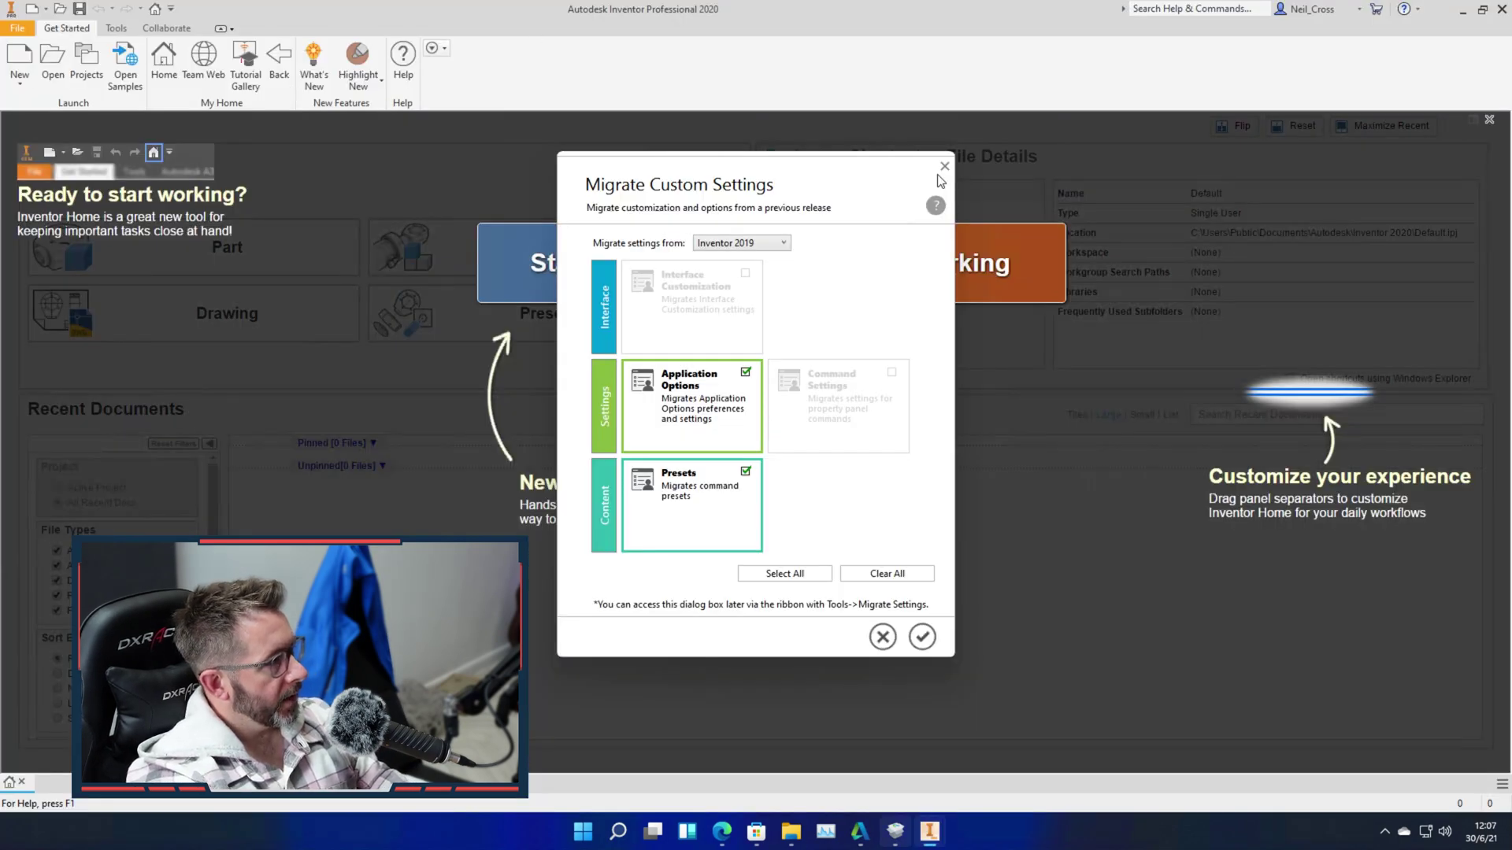
pyautogui.click(883, 636)
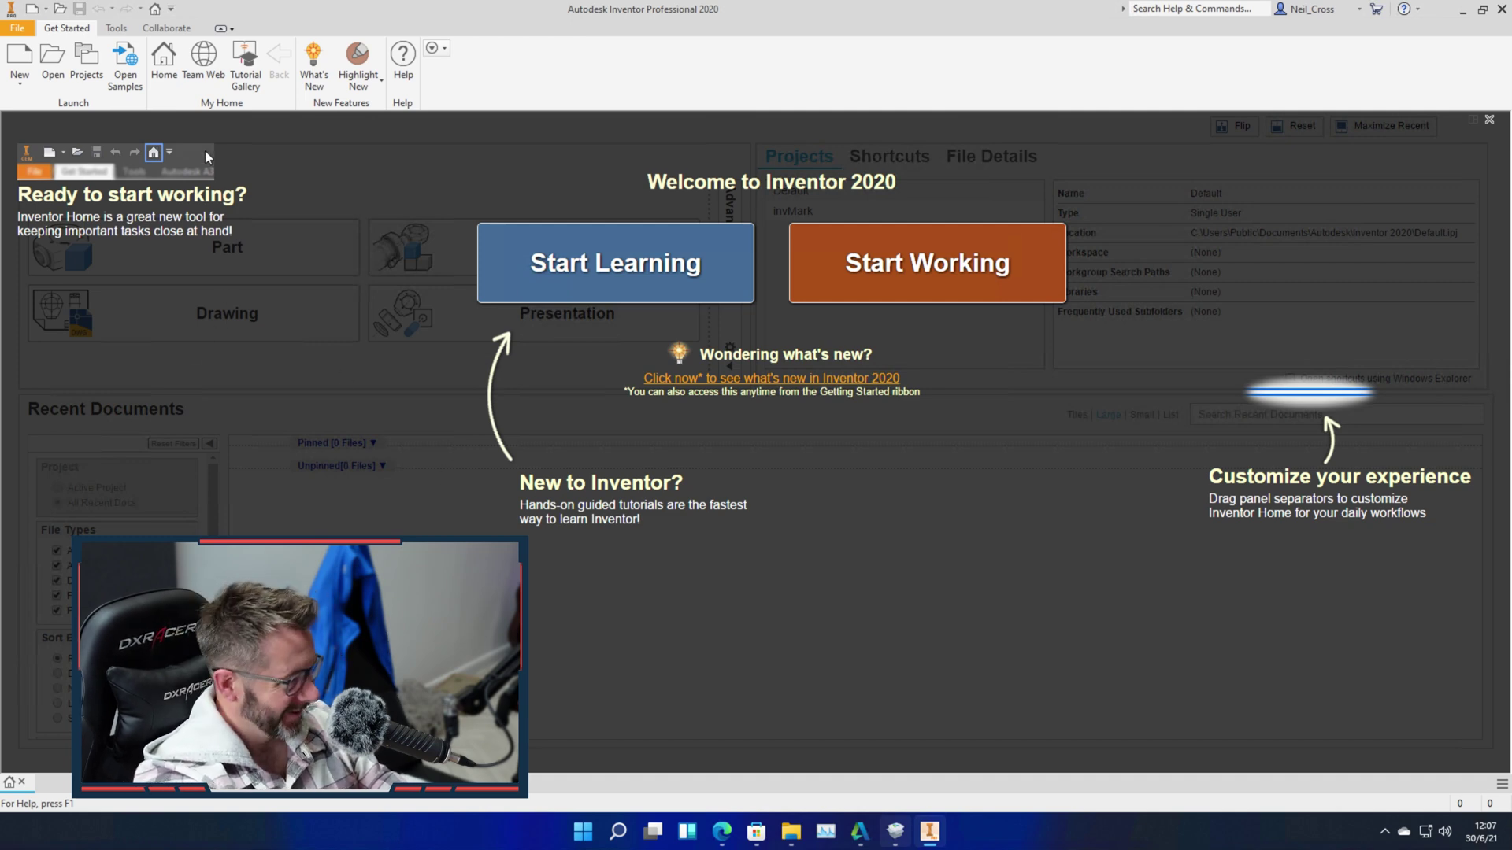
# Open 4004.01.ipt from the Desktop despite the beta warning, orbit it, then close it.
pyautogui.click(55, 59)
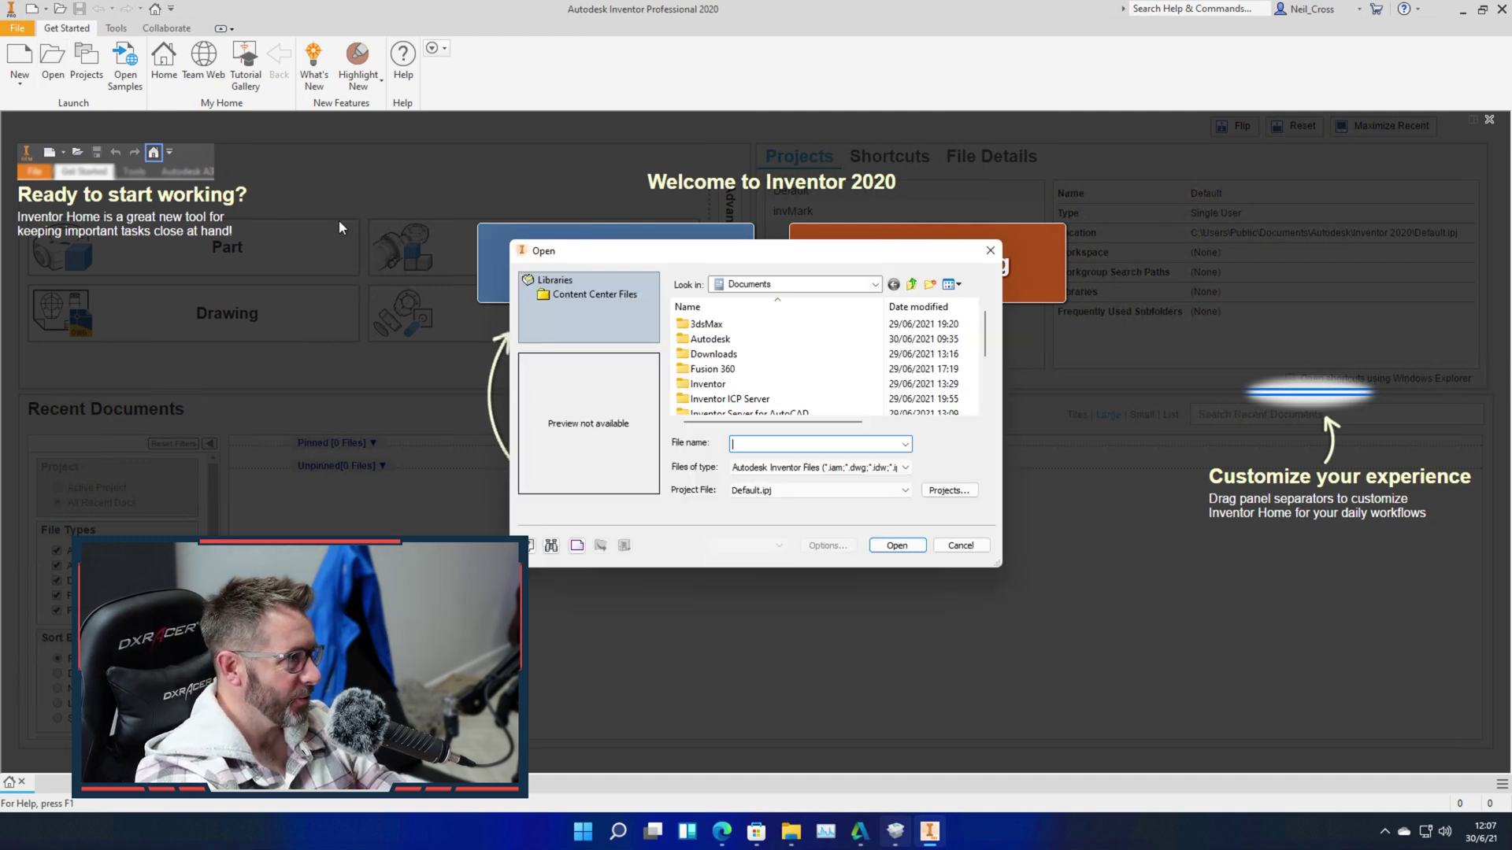
pyautogui.click(773, 284)
pyautogui.click(761, 318)
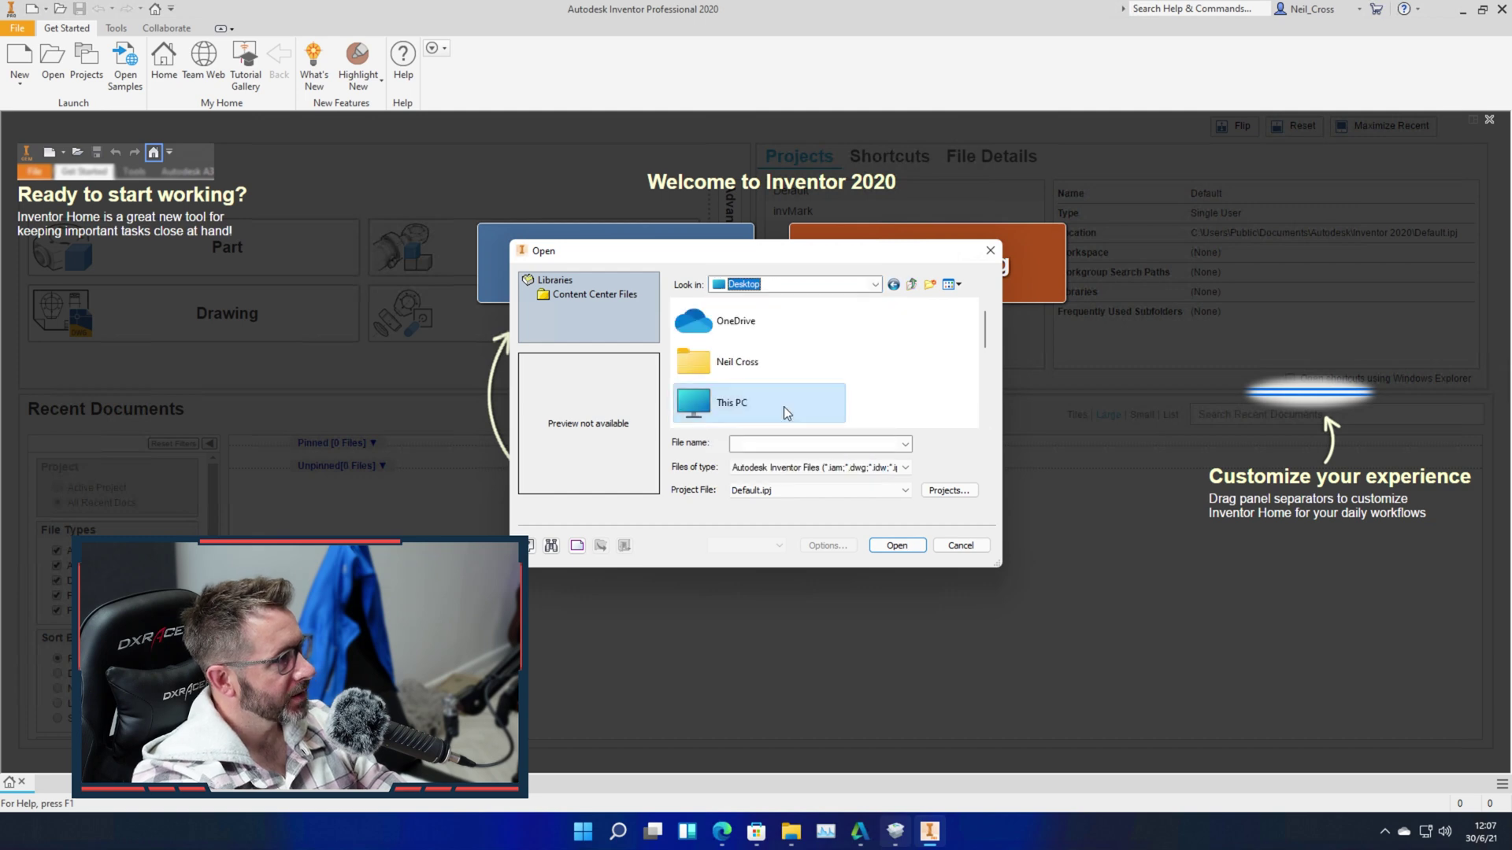
pyautogui.scroll(-3, 754, 384)
pyautogui.scroll(2, 754, 390)
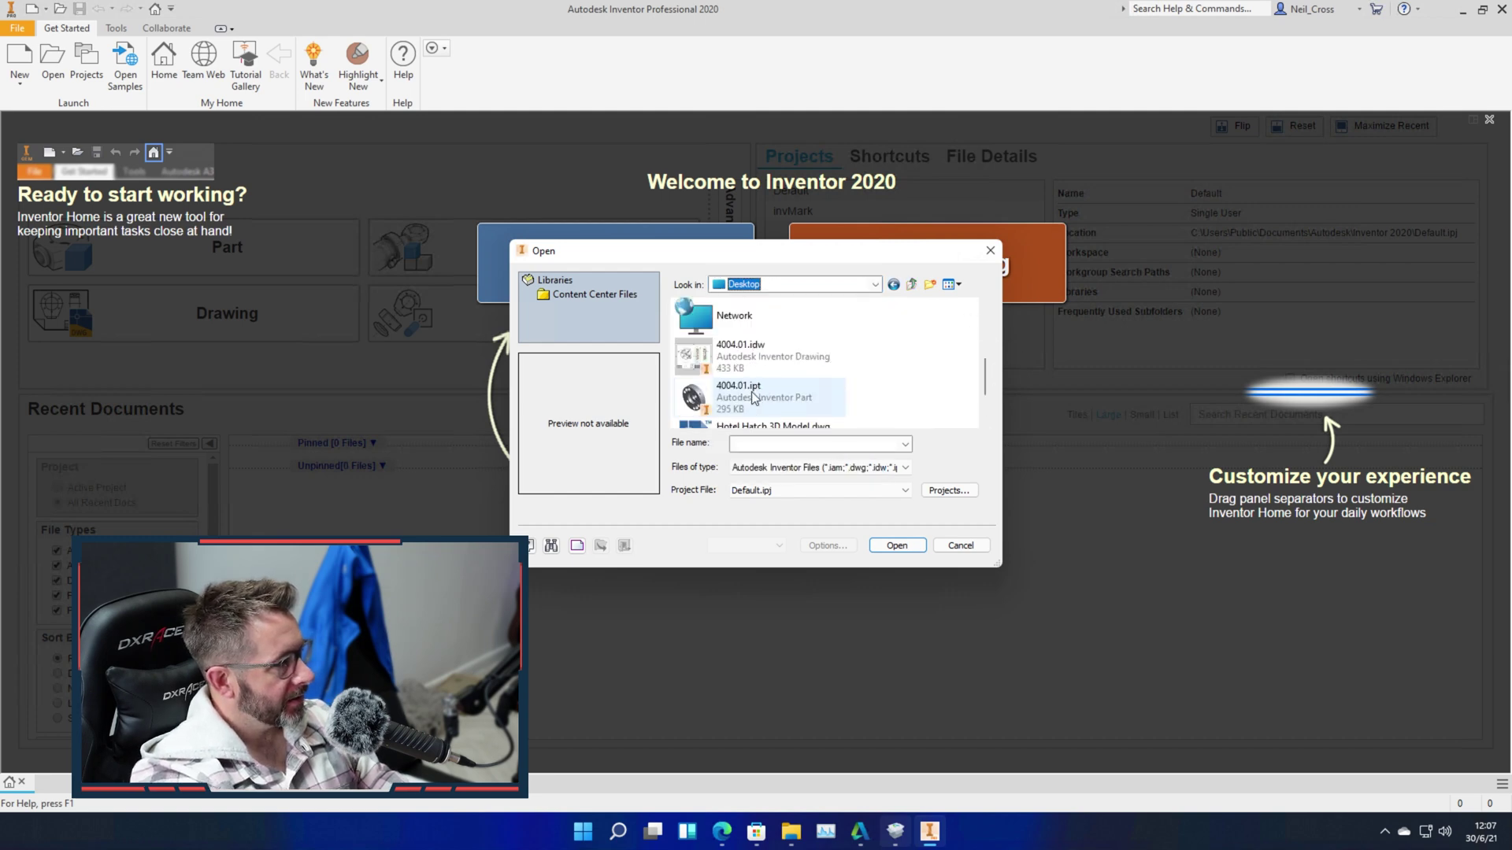
pyautogui.doubleClick(753, 396)
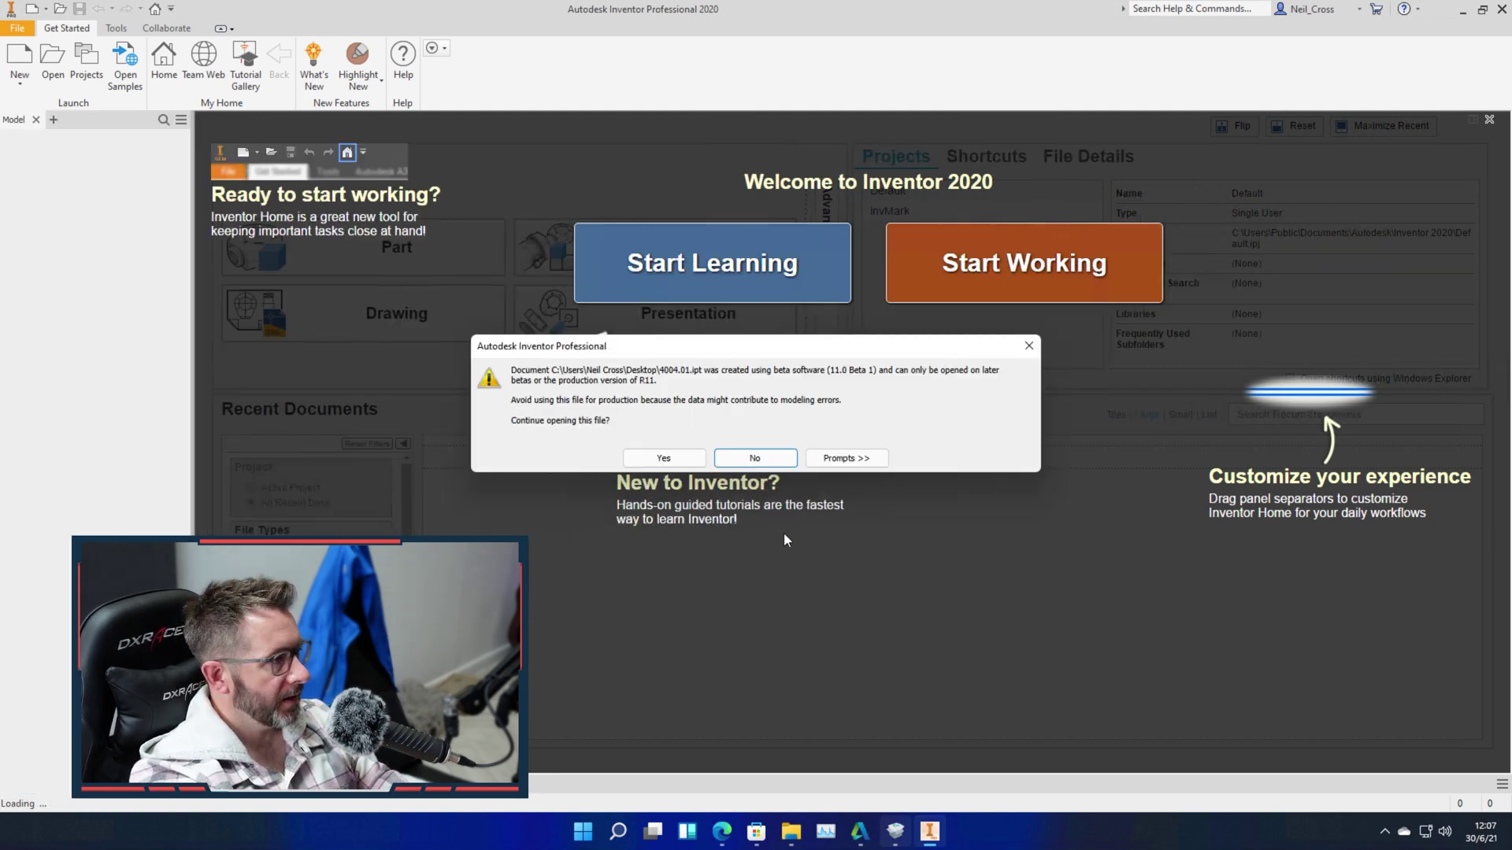
pyautogui.click(661, 470)
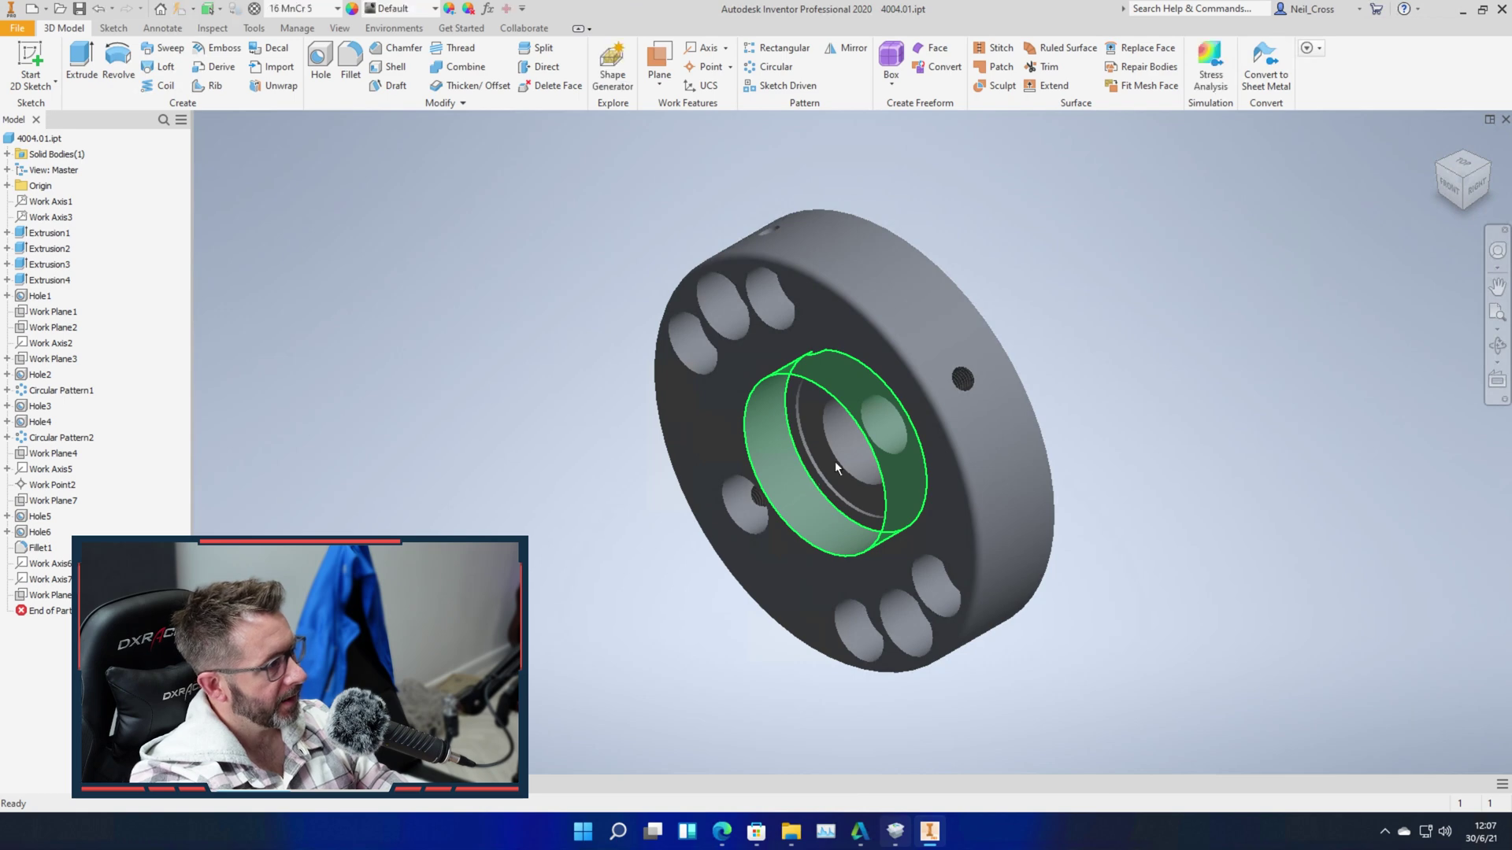
pyautogui.keyDown('shift'); pyautogui.moveTo(834, 460); pyautogui.dragTo(1037, 414, button='middle'); pyautogui.keyUp('shift')
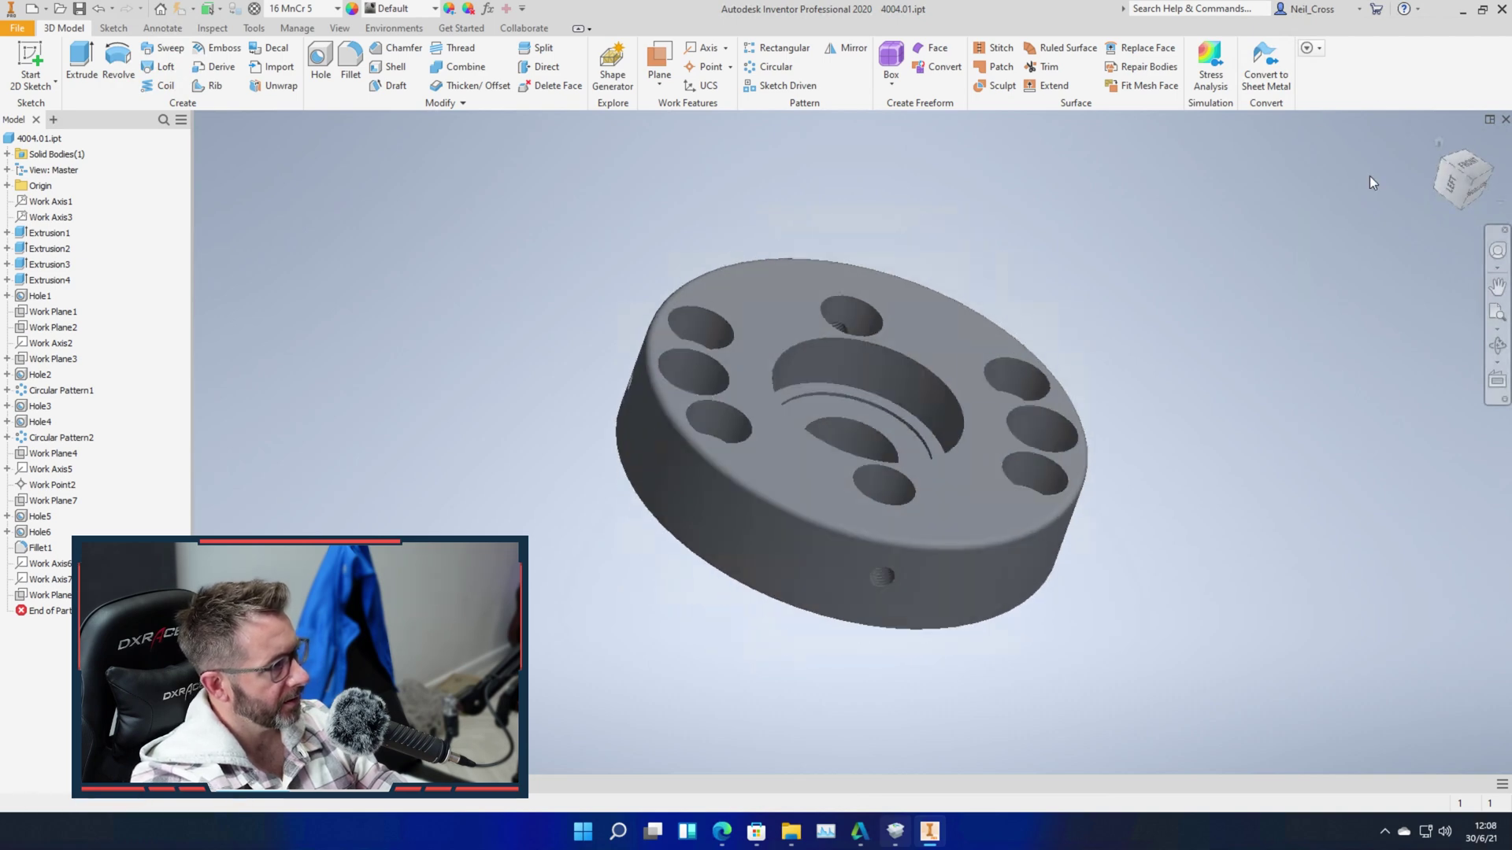
pyautogui.click(1502, 8)
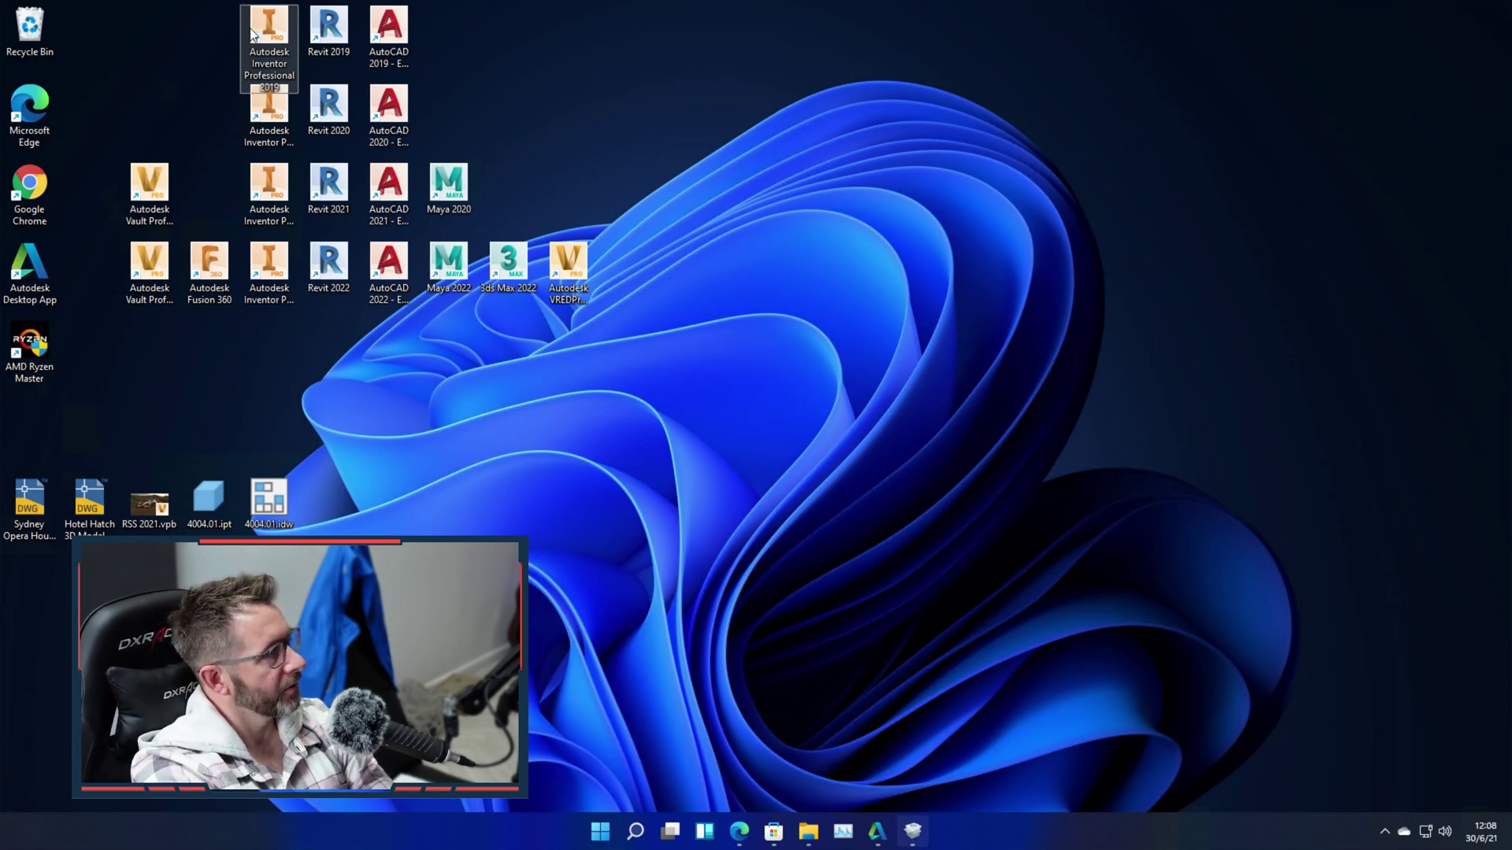
# Launch Inventor Professional 2019, briefly checking This PC in File Explorer before returning.
pyautogui.doubleClick(252, 33)
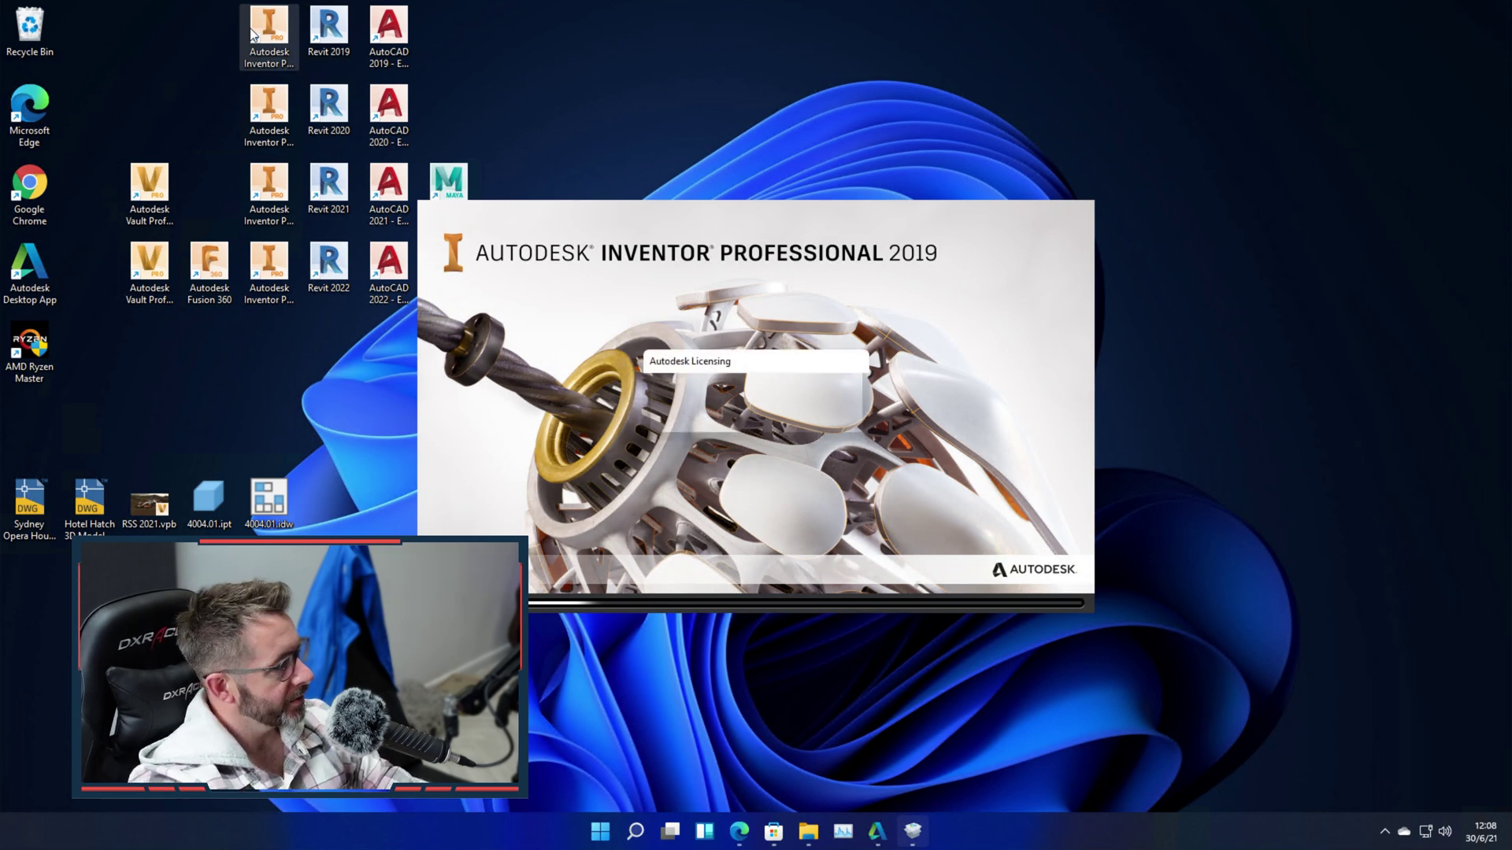
pyautogui.click(791, 832)
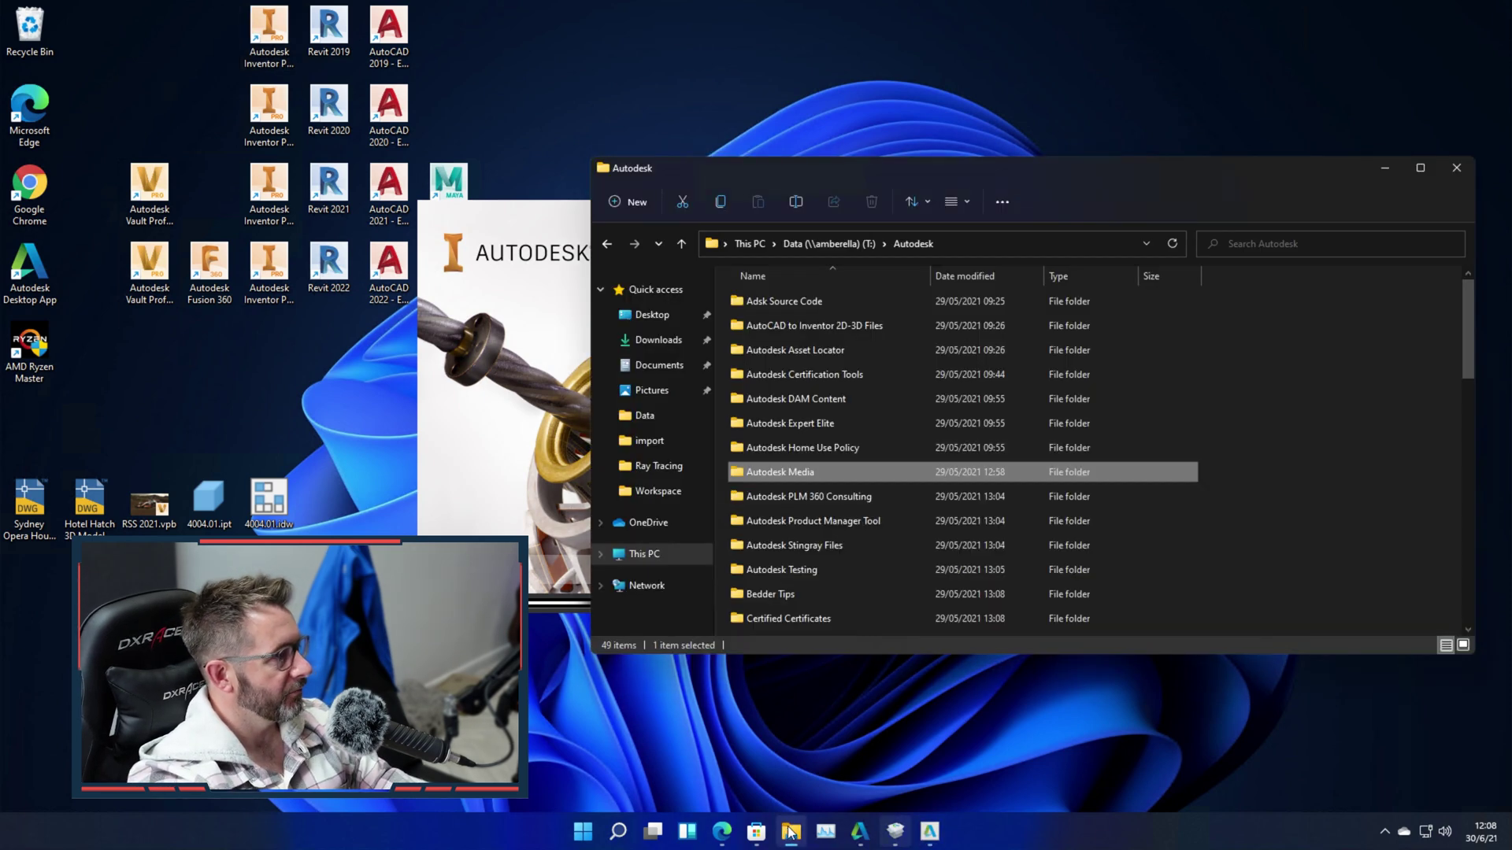
pyautogui.click(644, 554)
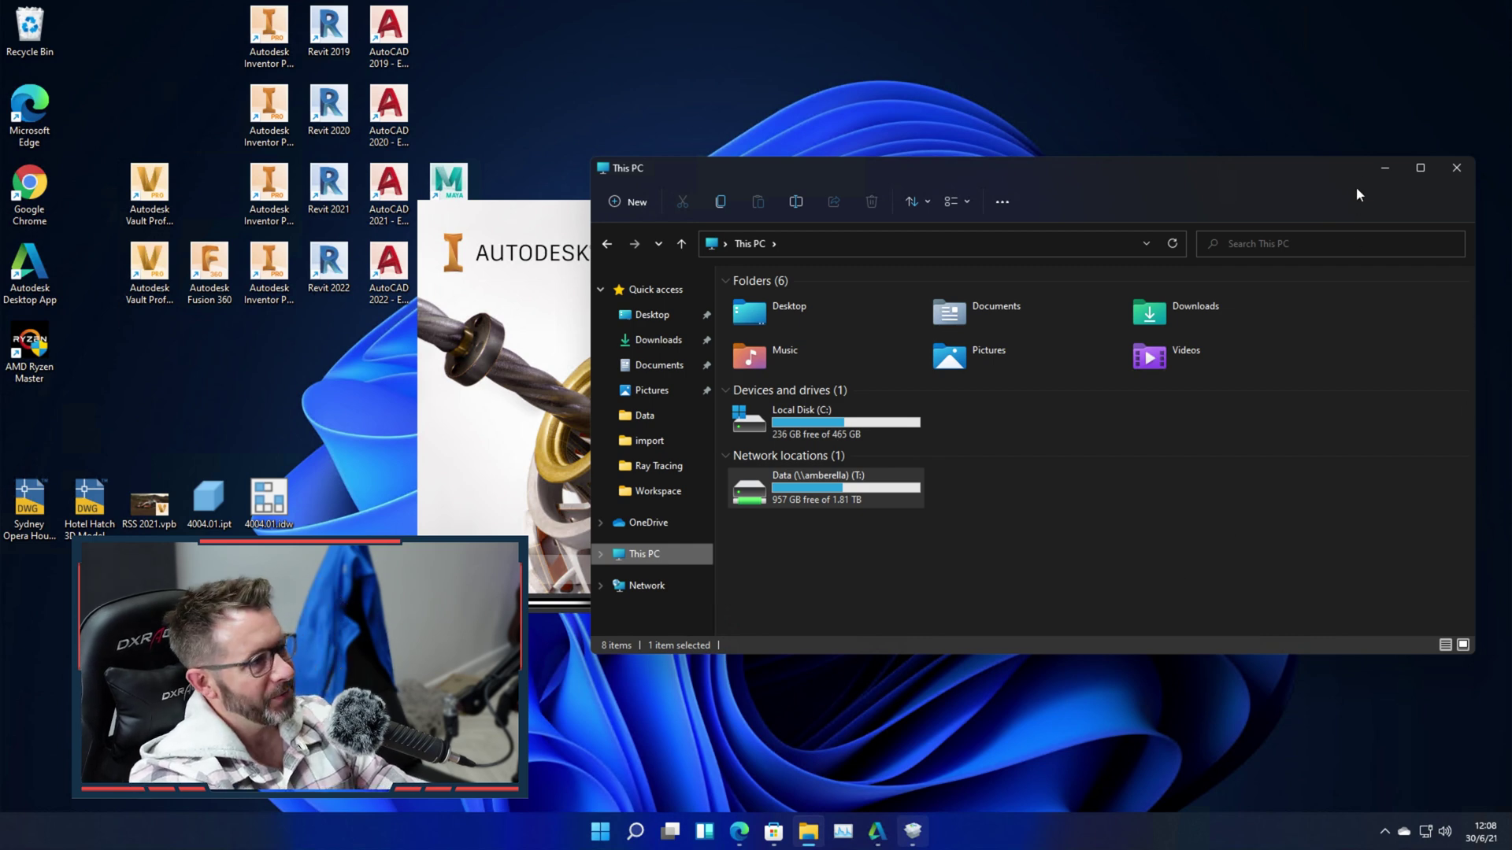
pyautogui.click(1381, 167)
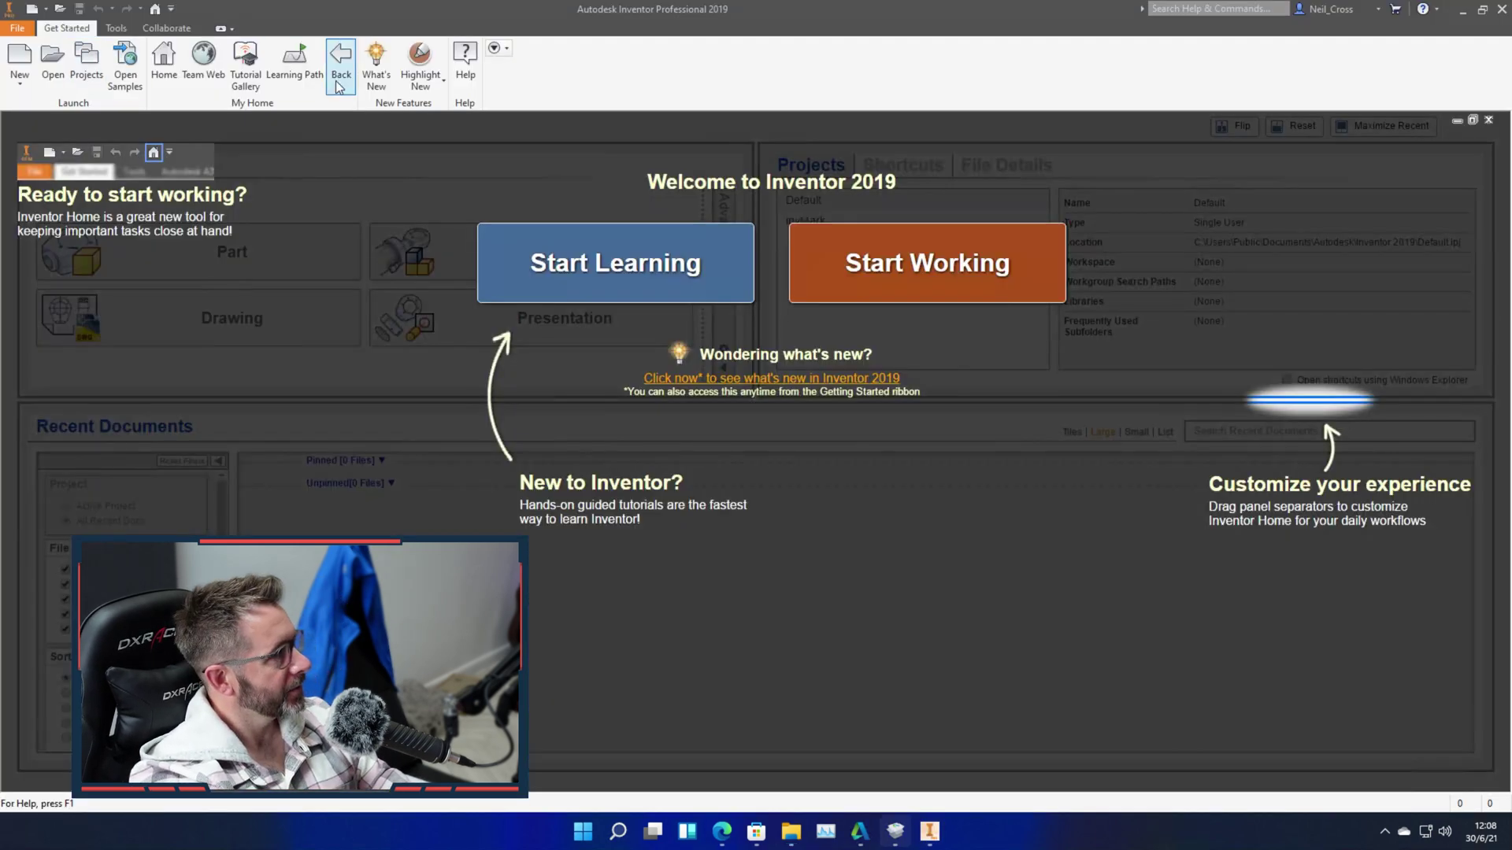
# Open 4004.01.ipt from the Desktop despite the beta warning, rotate it, then close it.
pyautogui.click(53, 62)
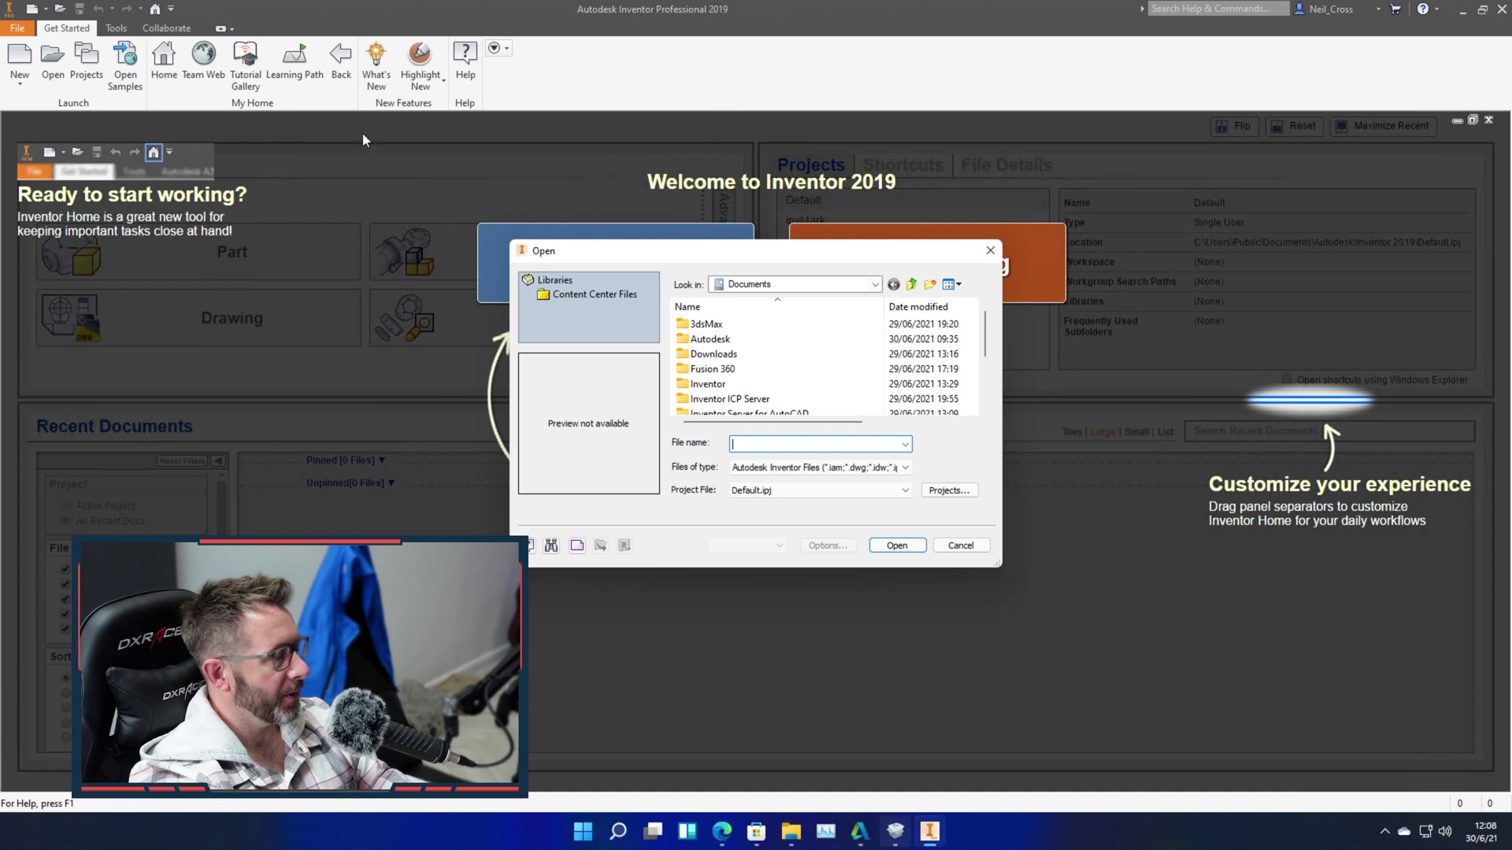
pyautogui.click(770, 285)
pyautogui.click(787, 284)
pyautogui.click(787, 284)
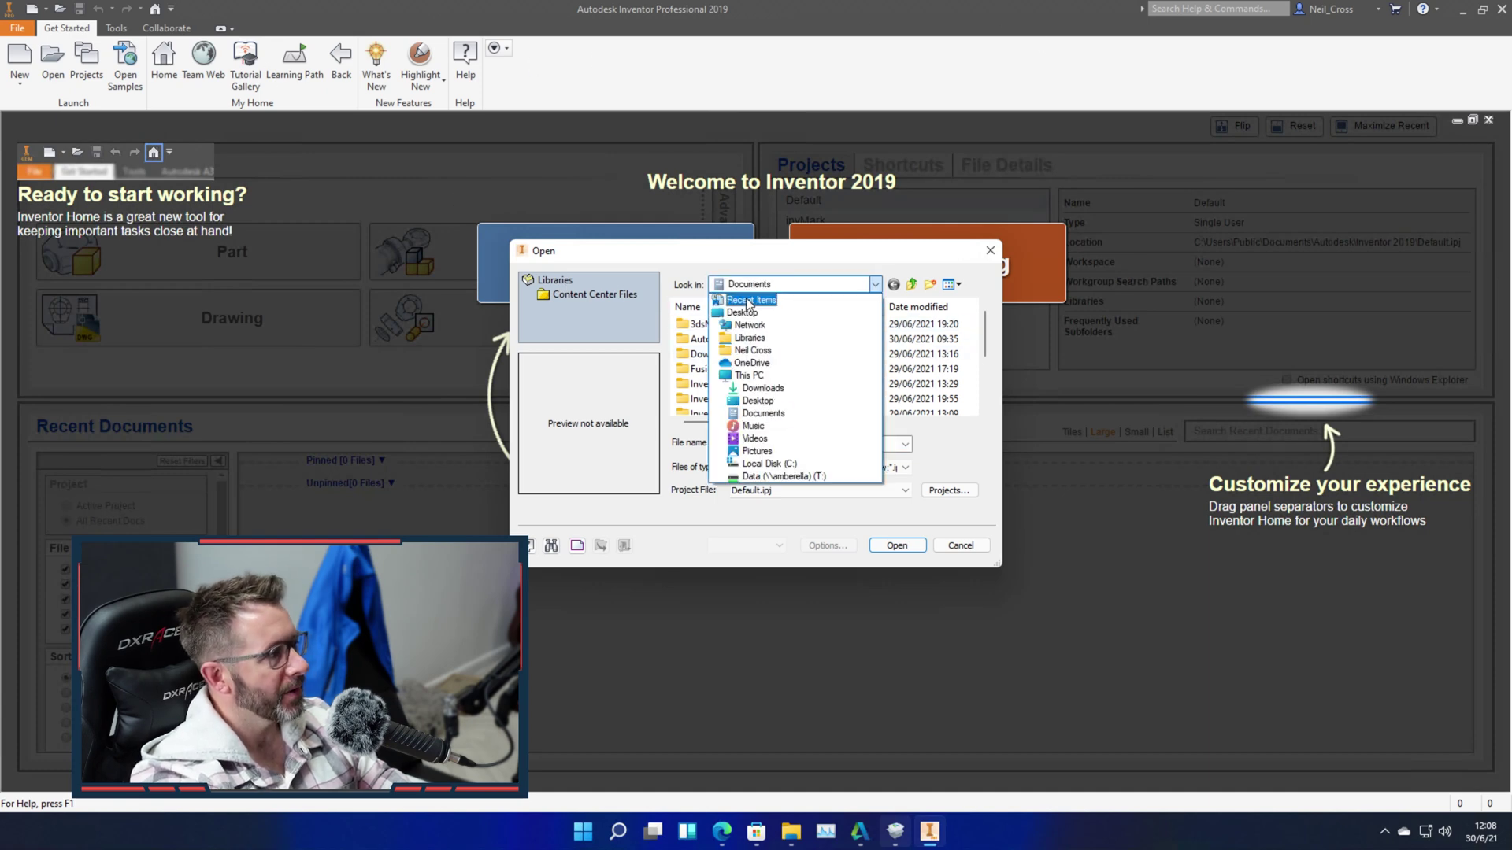
pyautogui.click(744, 313)
pyautogui.scroll(-5, 746, 375)
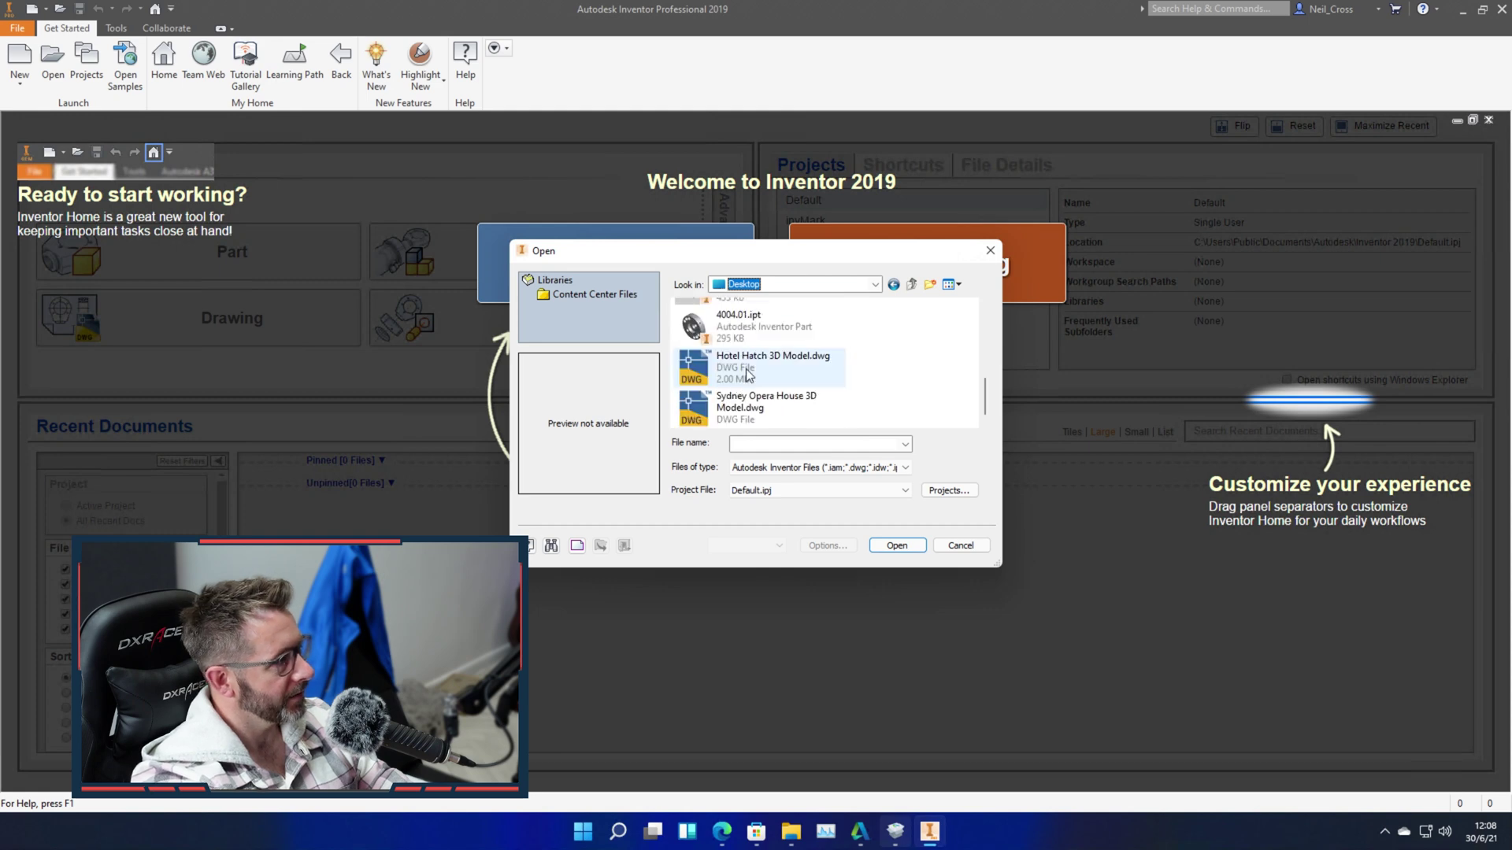
pyautogui.doubleClick(748, 375)
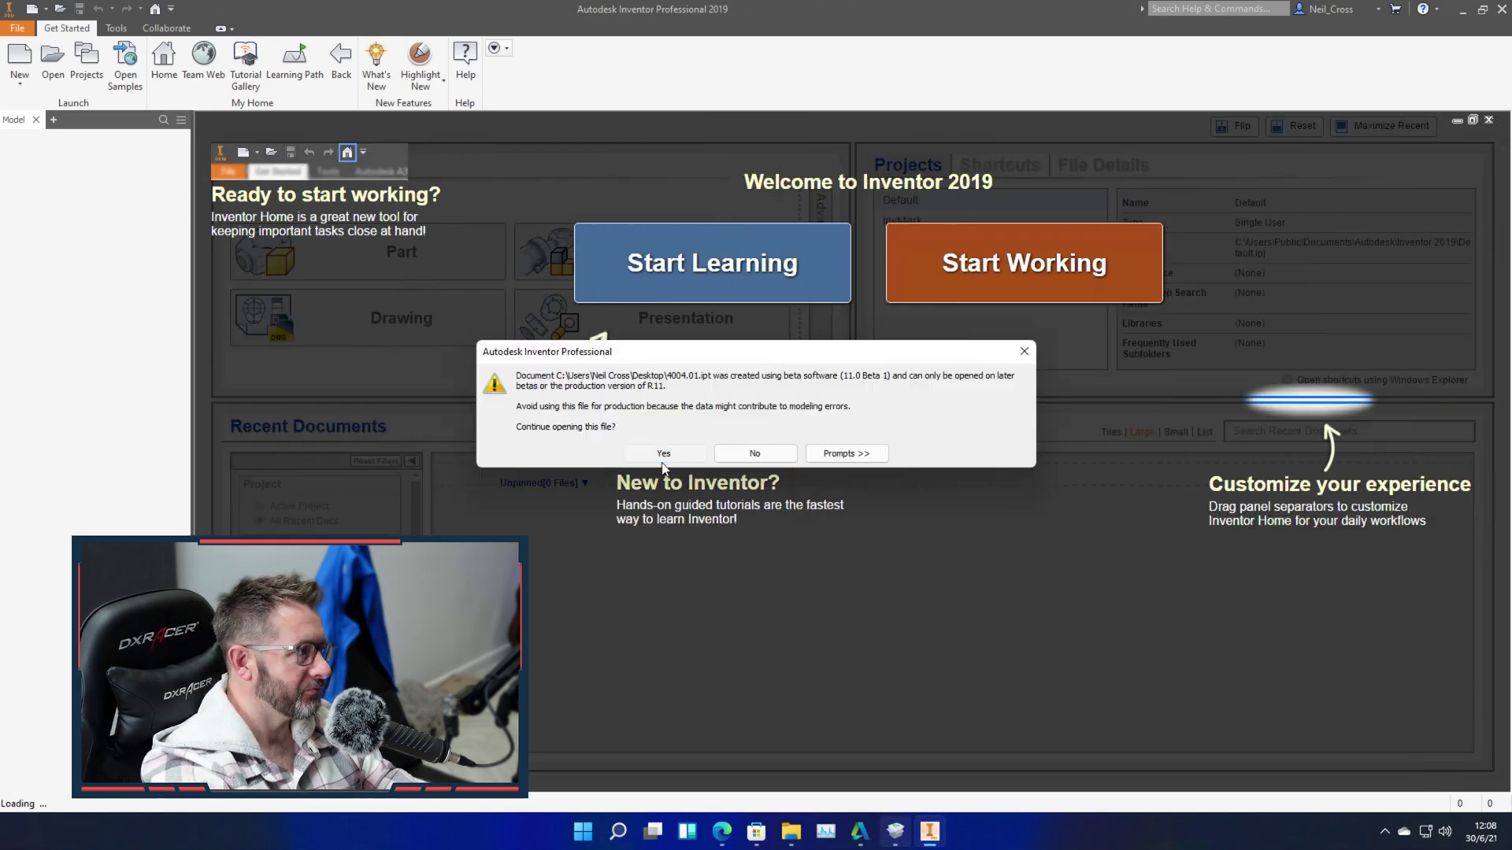
pyautogui.click(665, 453)
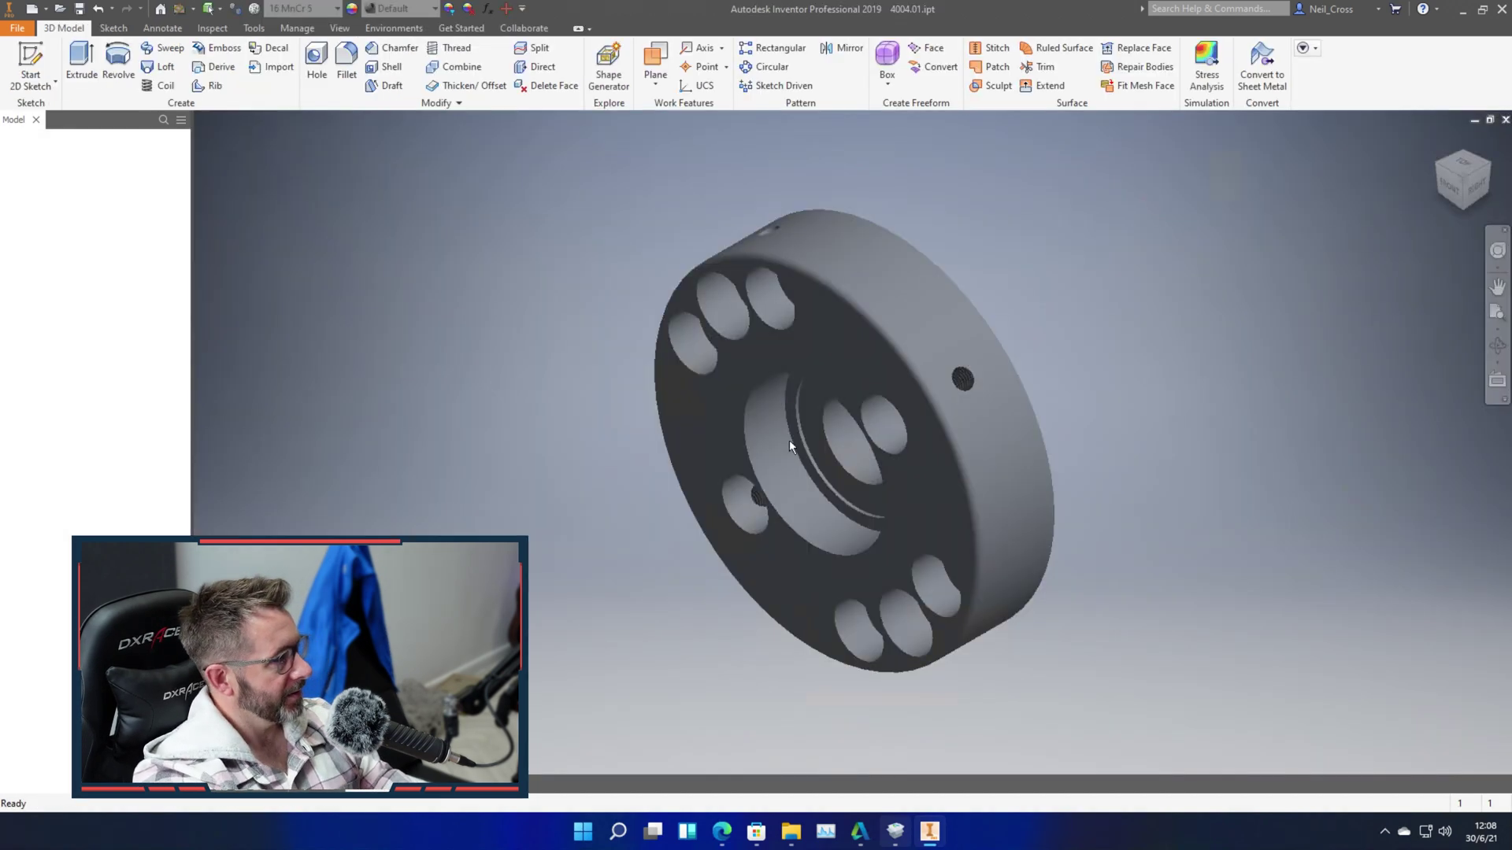
pyautogui.keyDown('shift'); pyautogui.moveTo(789, 441); pyautogui.dragTo(1036, 235, button='middle'); pyautogui.keyUp('shift')
pyautogui.click(1502, 9)
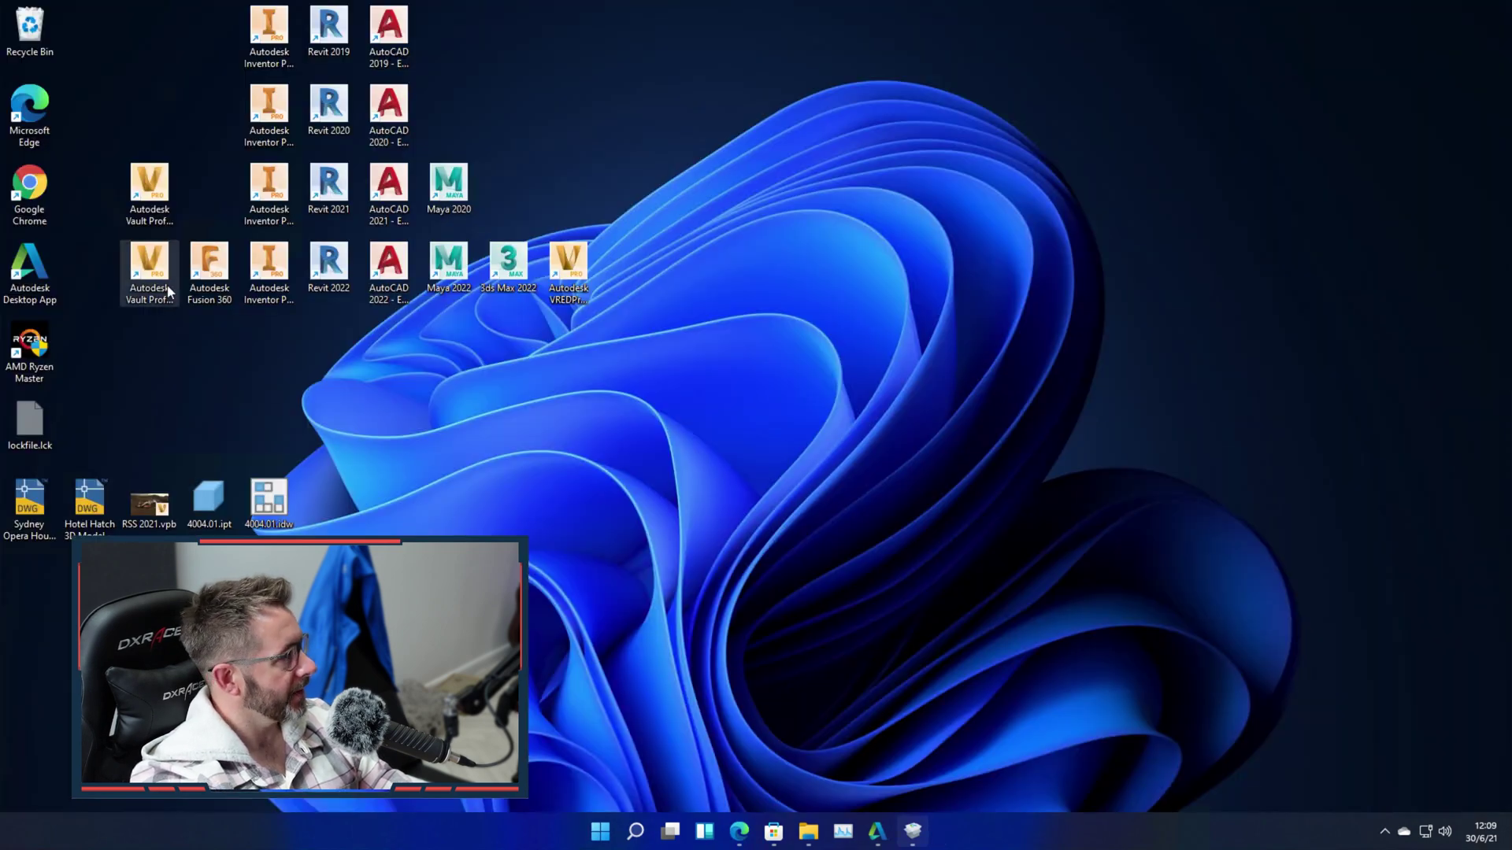
# Move the Inventor, Revit and AutoCAD shortcuts to the desktop's right side, then launch VRED Professional 2022.
pyautogui.moveTo(389, 354); pyautogui.dragTo(1345, 37)
pyautogui.click(984, 259)
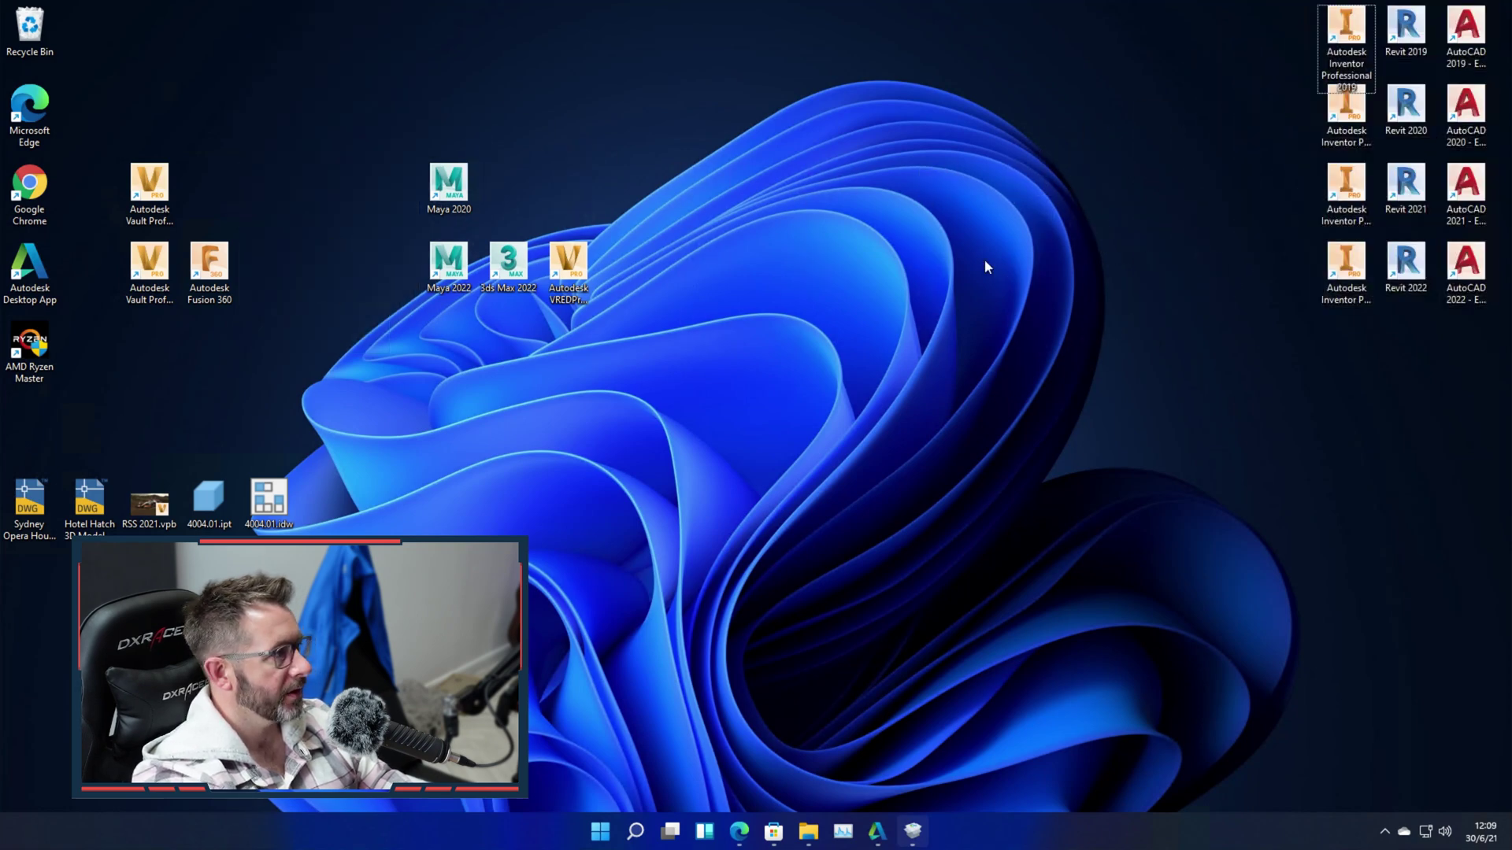
pyautogui.doubleClick(560, 271)
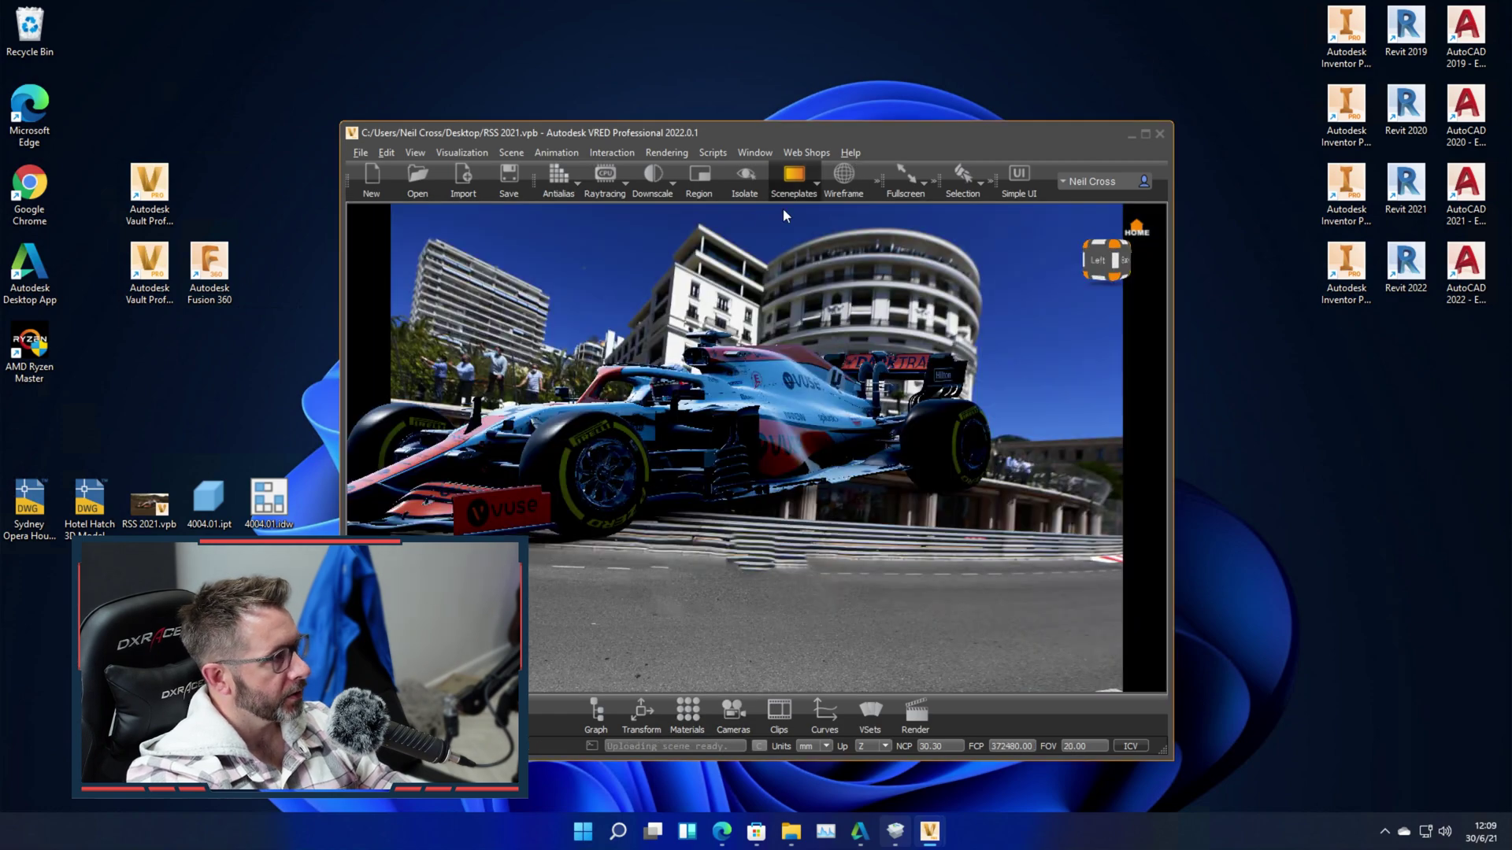
# Maximize VRED, hide the Sceneplates backdrop and orbit to look down on the car.
pyautogui.doubleClick(759, 135)
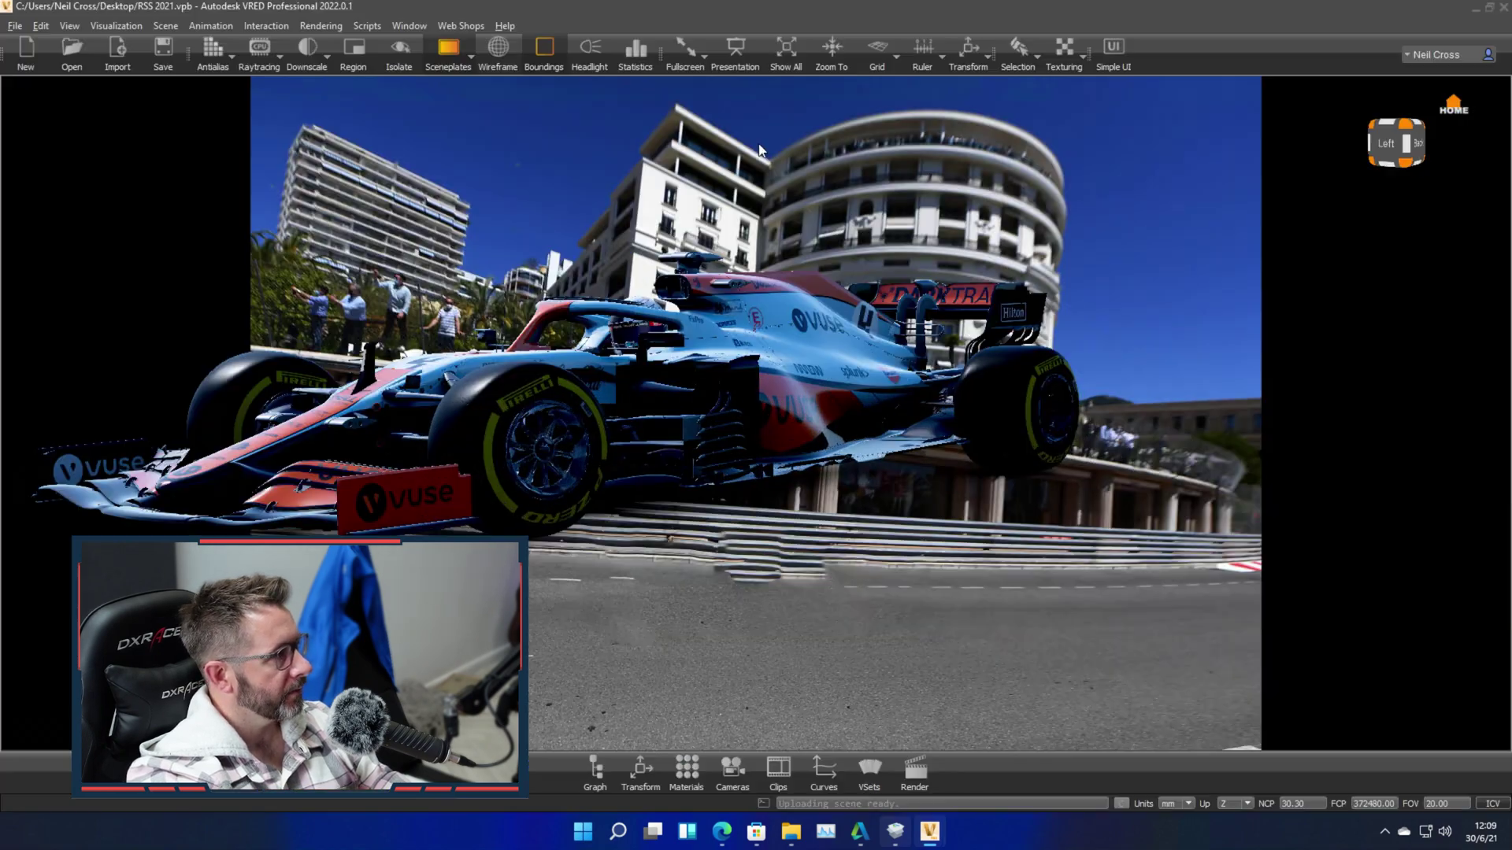
pyautogui.click(477, 52)
pyautogui.moveTo(155, 310); pyautogui.dragTo(787, 275)
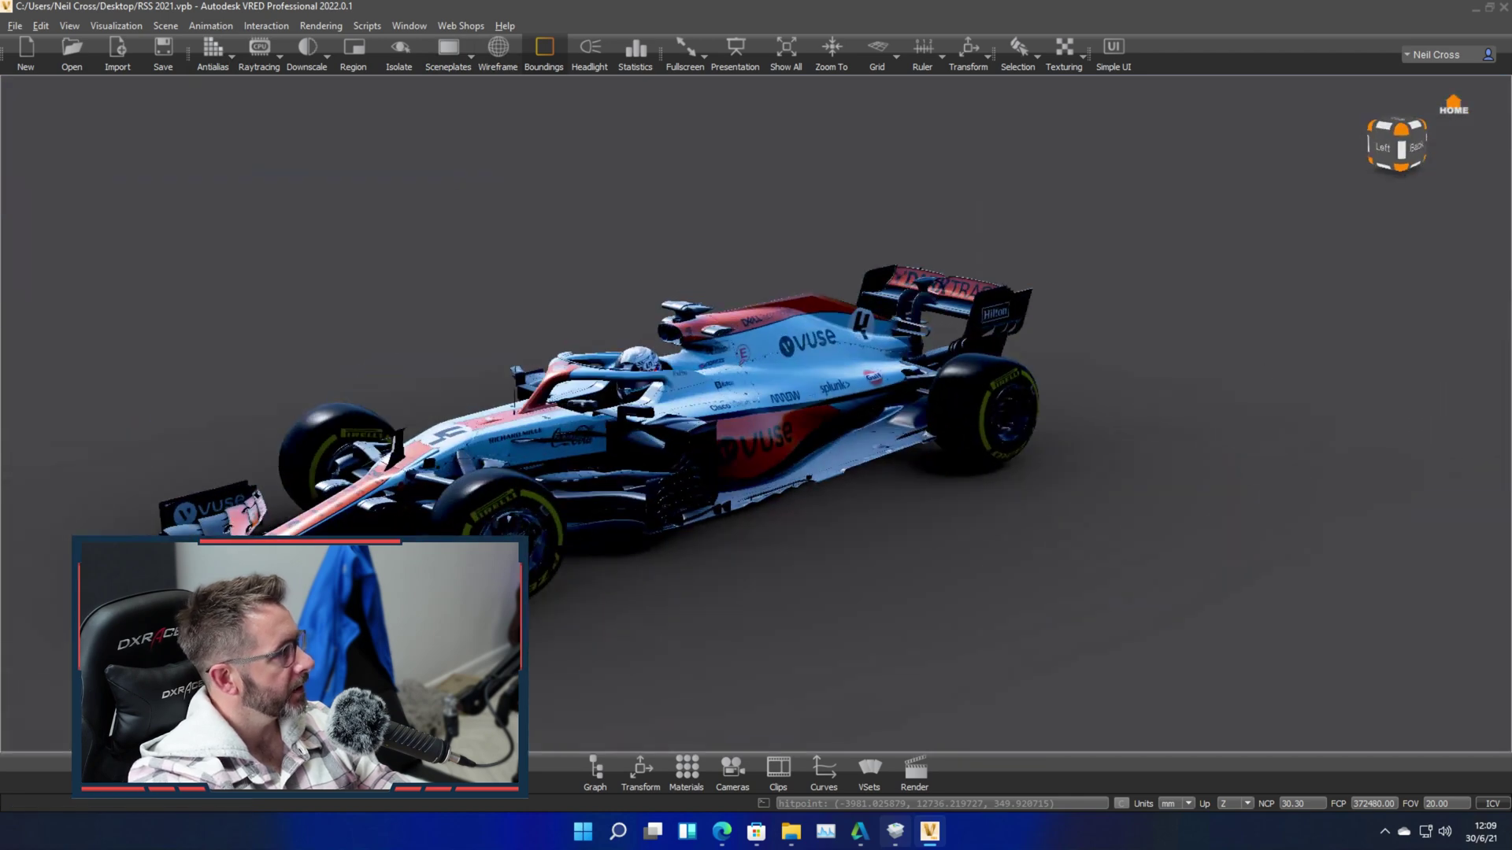
# Render with GPU Raytracing, turn it off, close VRED and move its shortcut right.
pyautogui.click(279, 57)
pyautogui.click(279, 124)
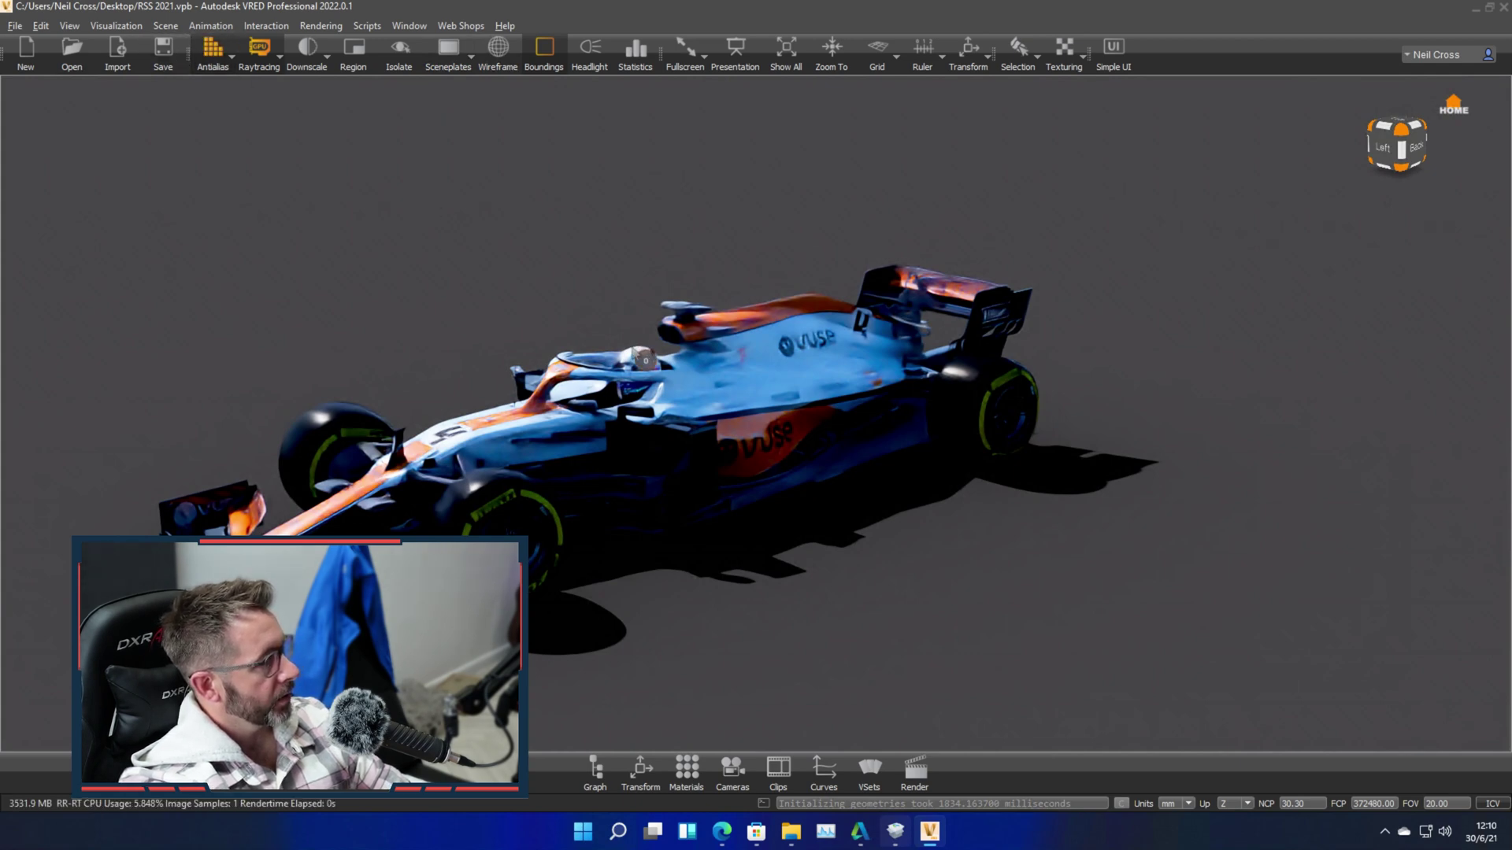
pyautogui.moveTo(644, 360); pyautogui.dragTo(660, 291)
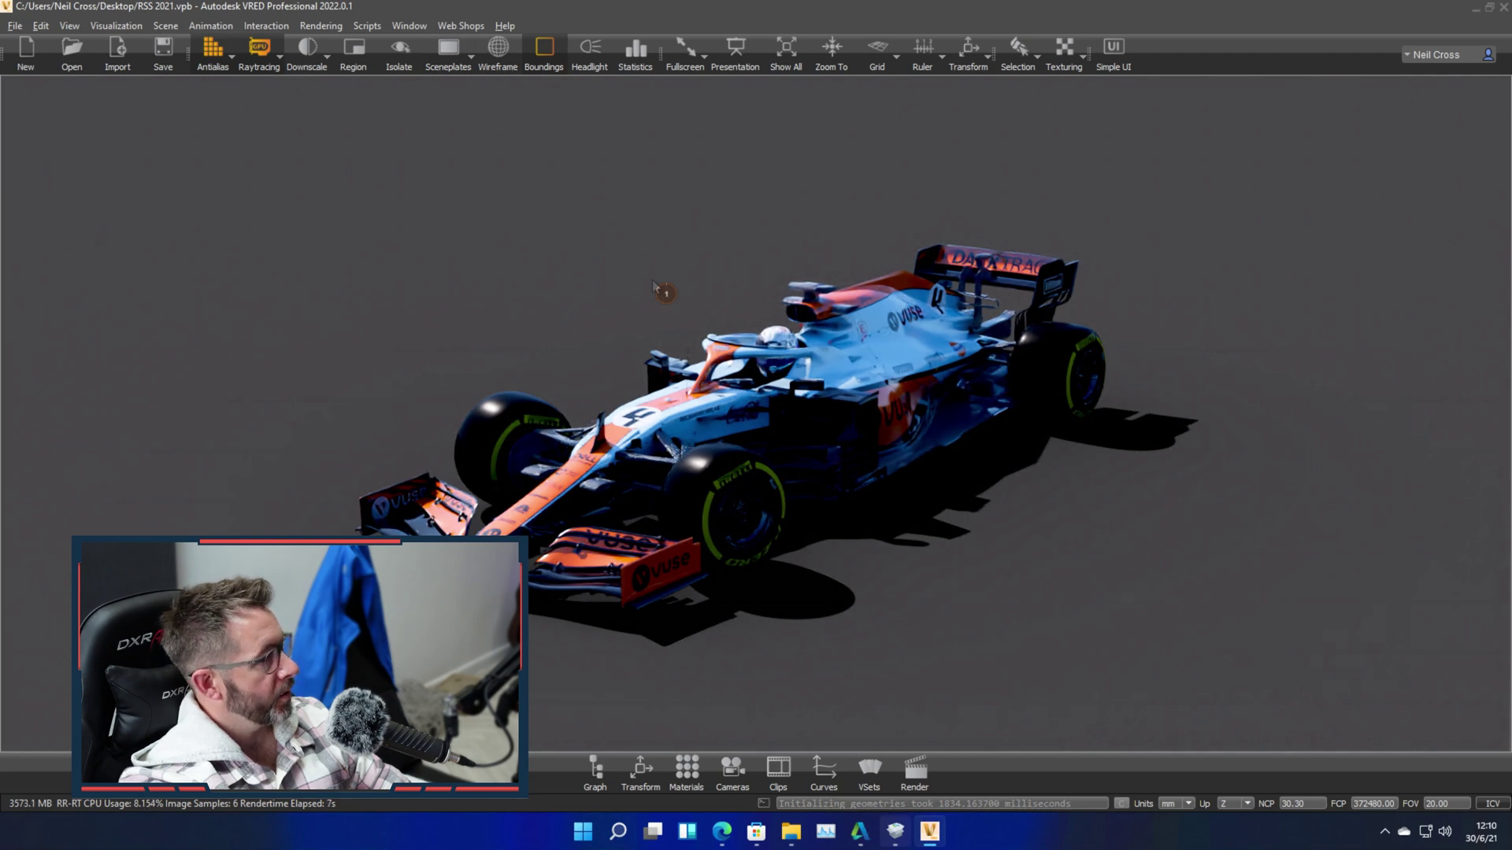
pyautogui.click(248, 52)
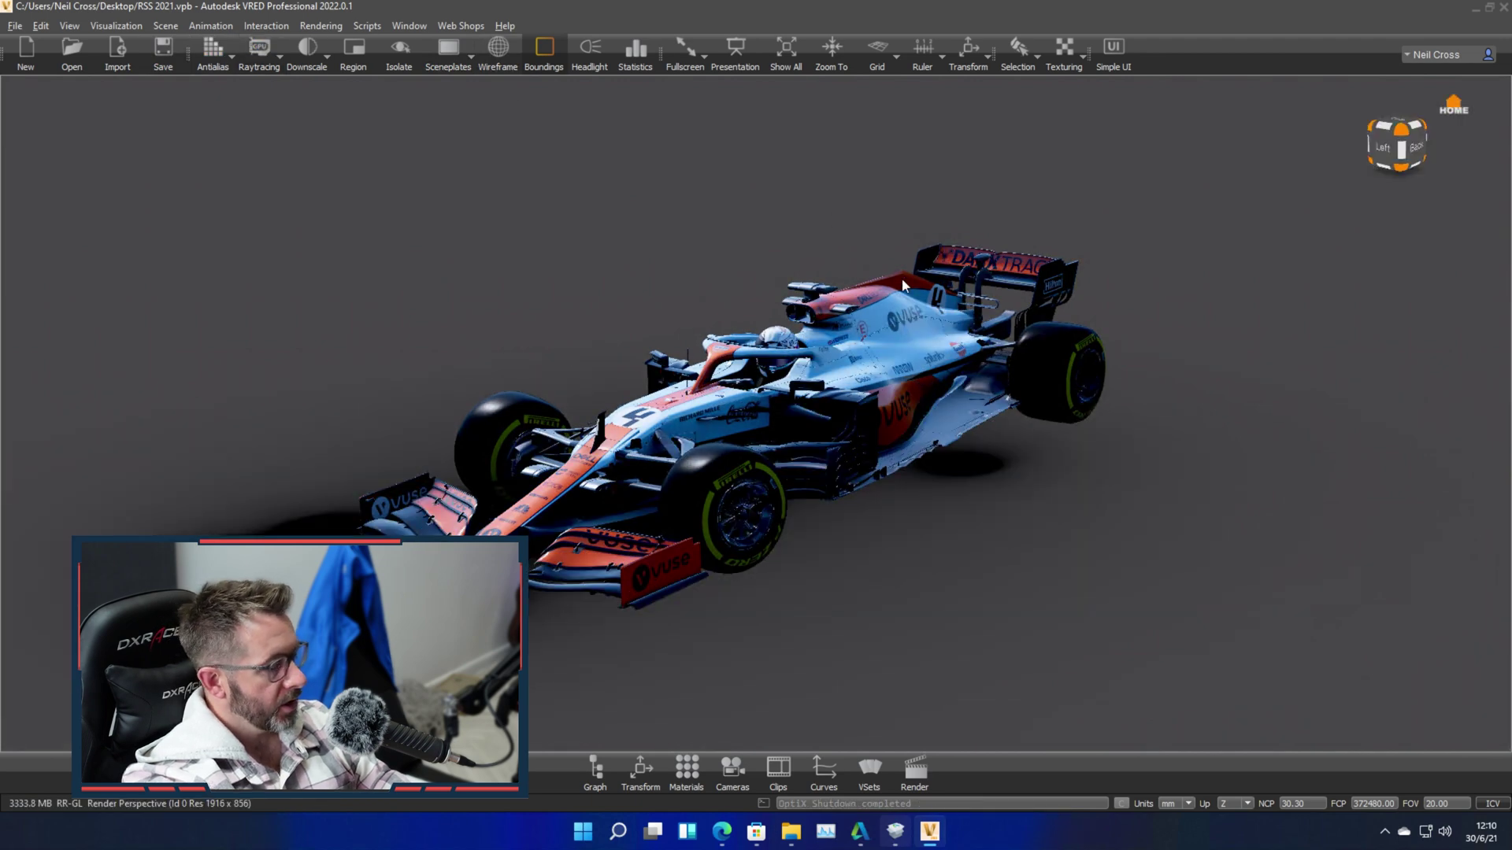
pyautogui.click(1504, 8)
pyautogui.moveTo(573, 271); pyautogui.dragTo(1401, 364)
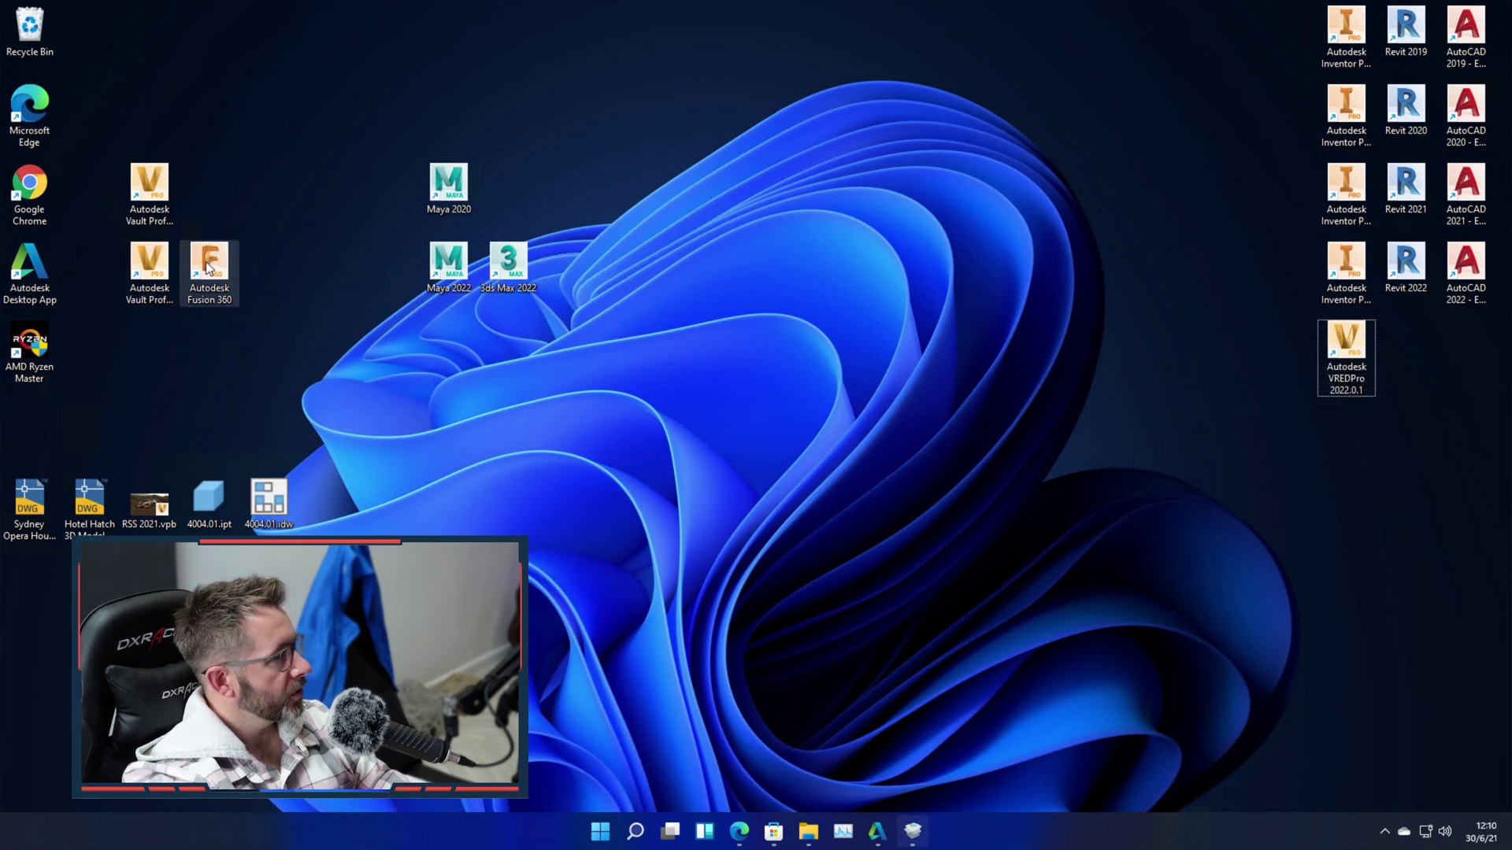
# Launch Fusion 360, start a sketch, and open the Design Samples folder in the Data Panel.
pyautogui.moveTo(209, 267); pyautogui.dragTo(750, 188)
pyautogui.doubleClick(749, 188)
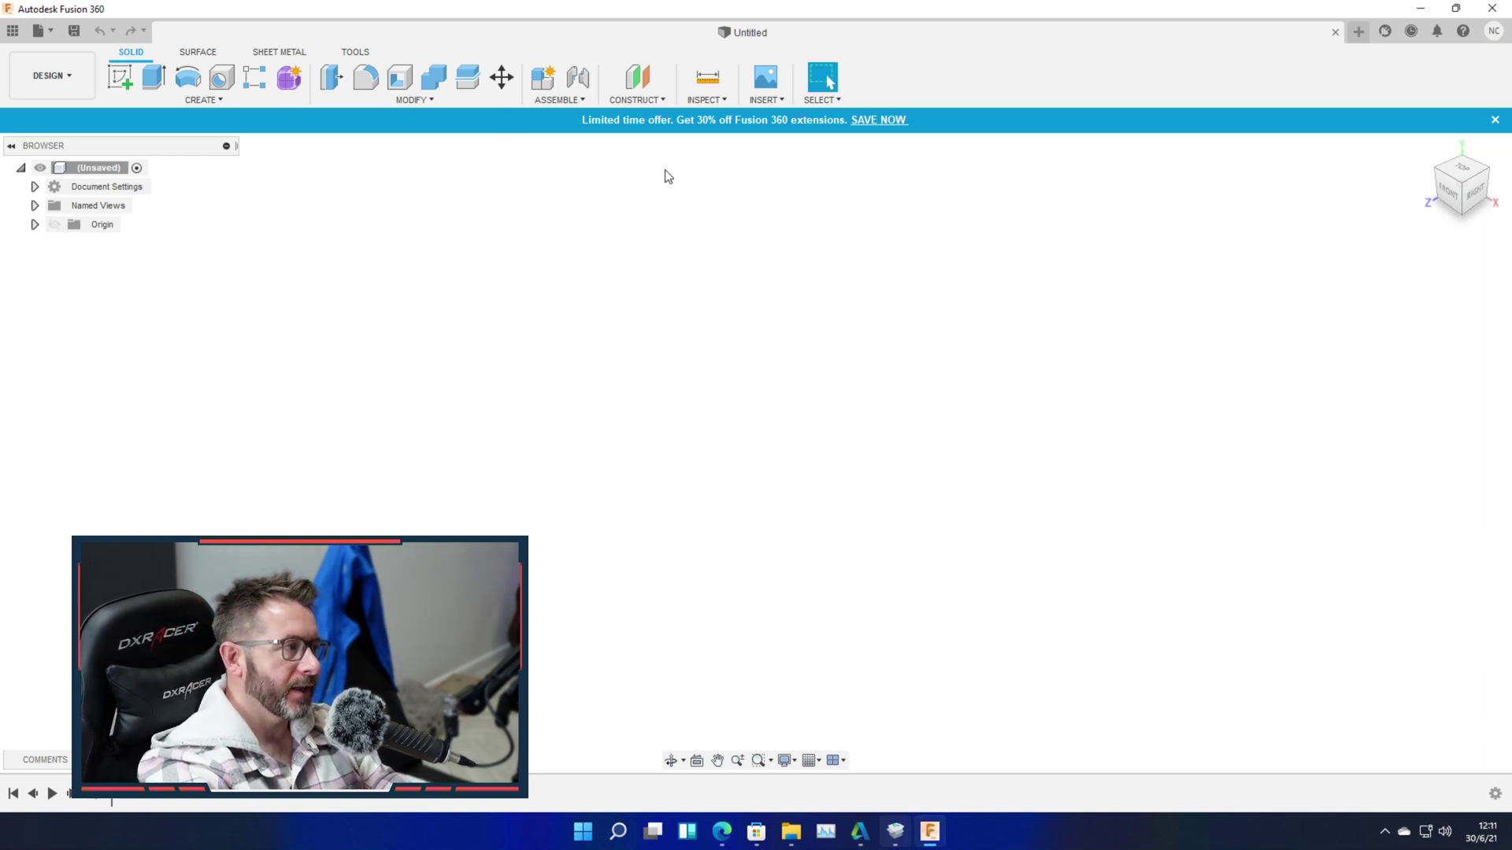
pyautogui.click(121, 79)
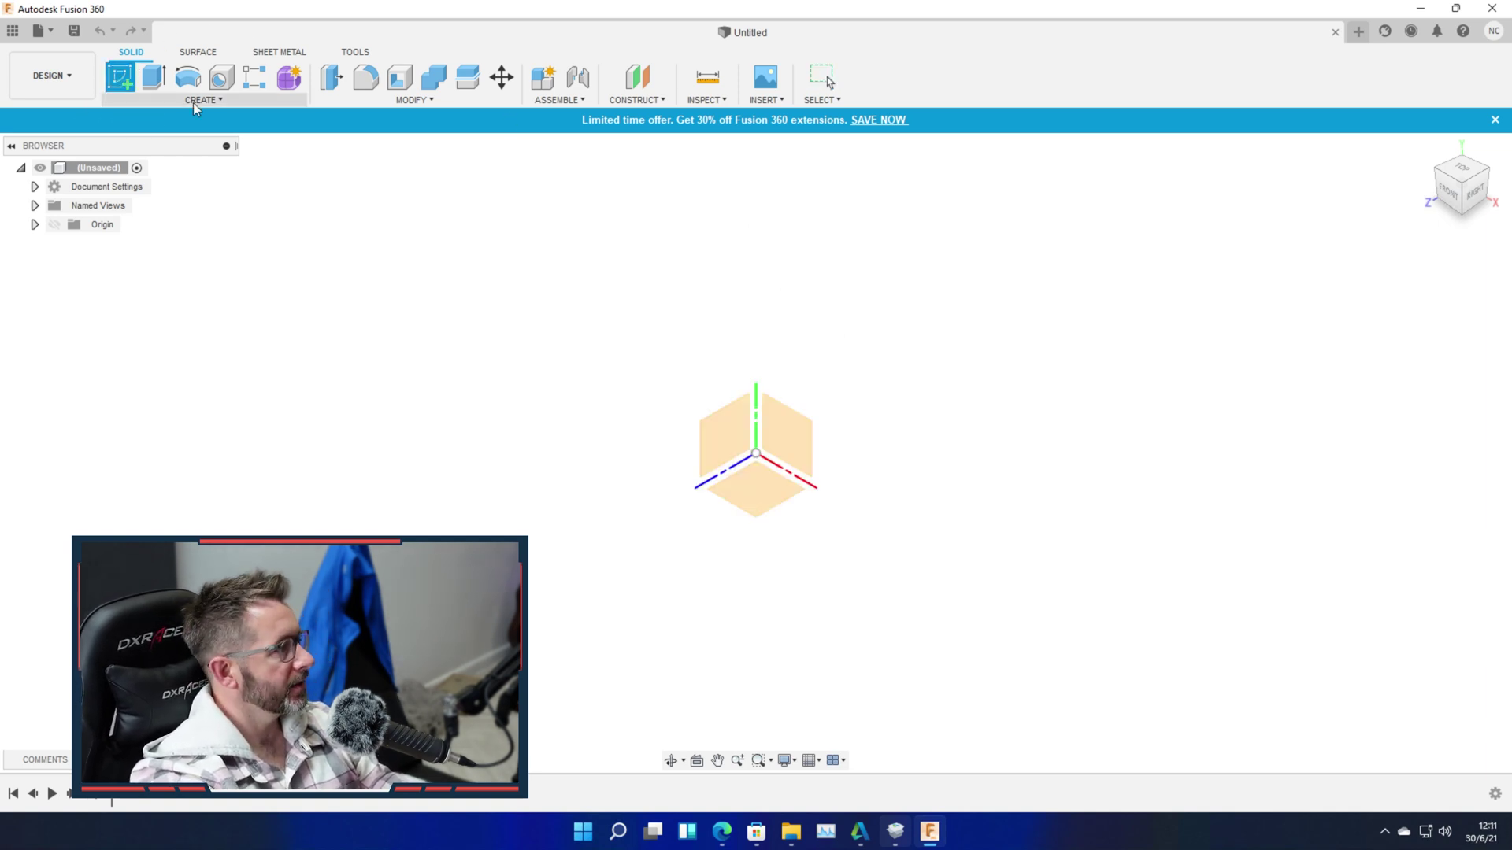
pyautogui.click(12, 31)
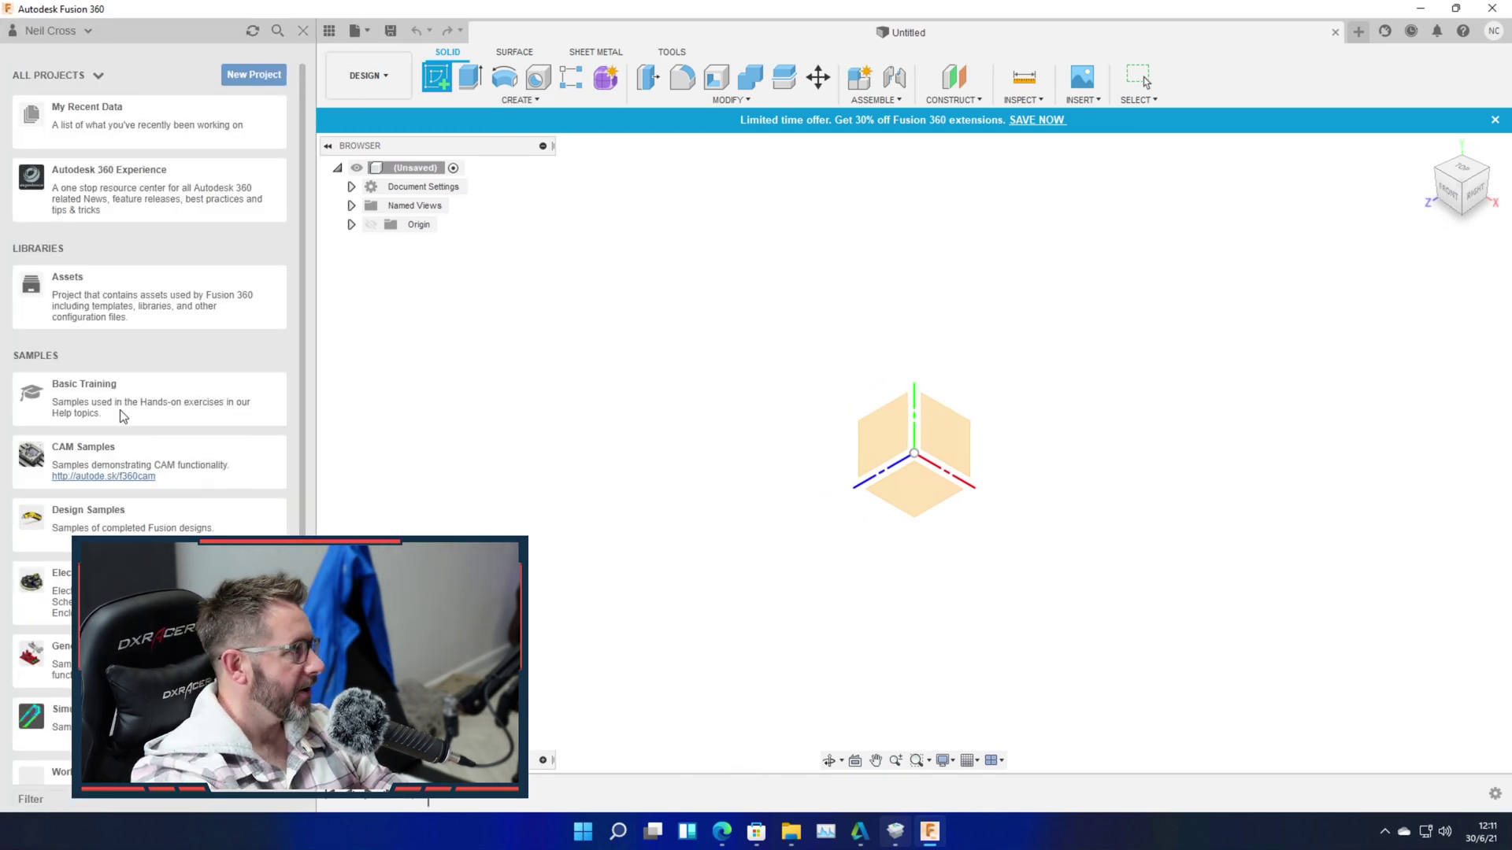
pyautogui.click(145, 512)
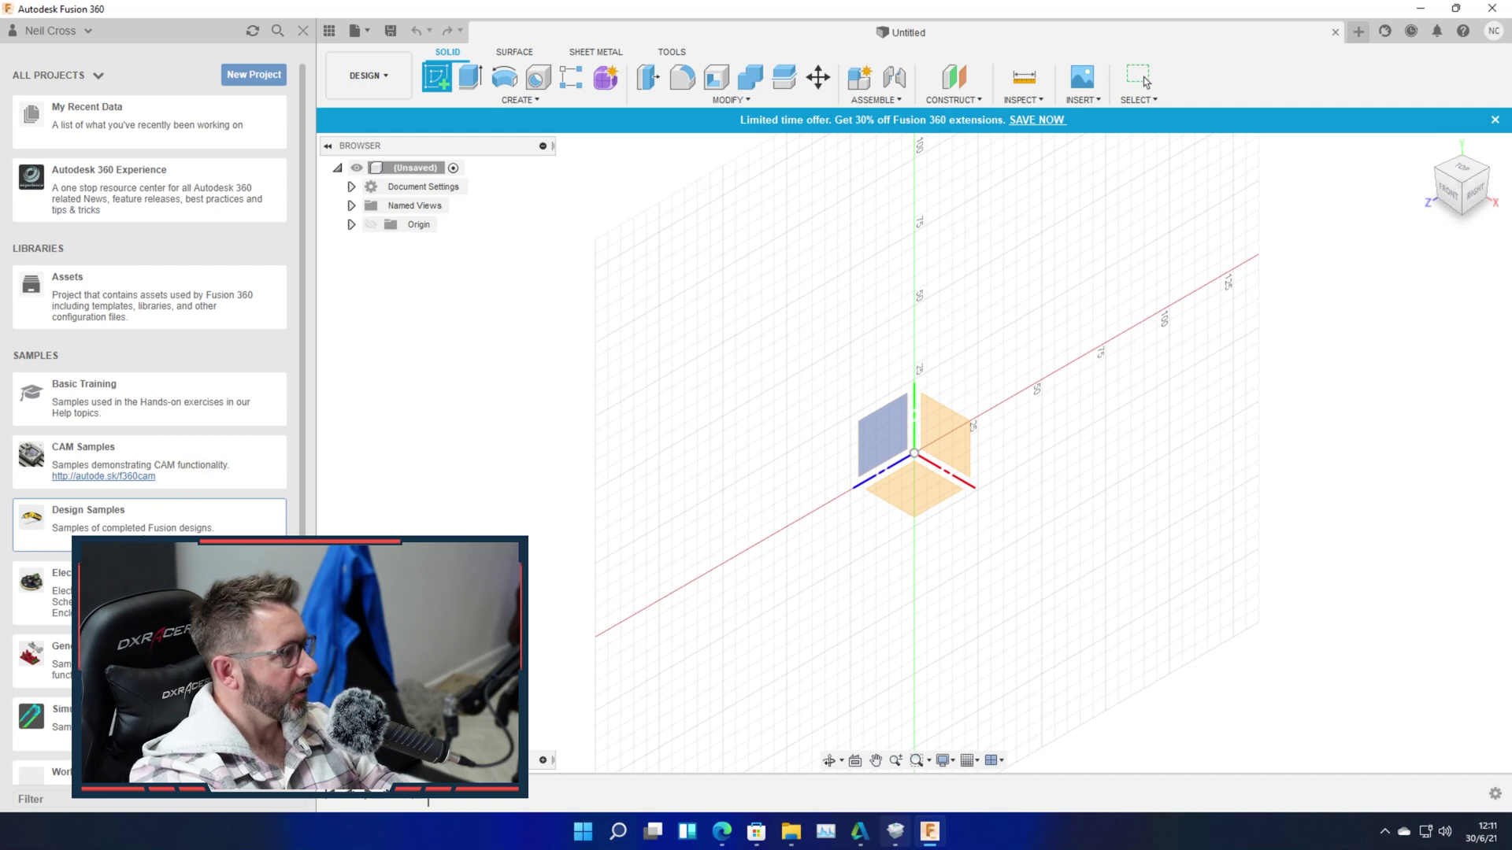
# Open the Utility Knife sample design and orbit it to a side view showing the logo.
pyautogui.doubleClick(140, 299)
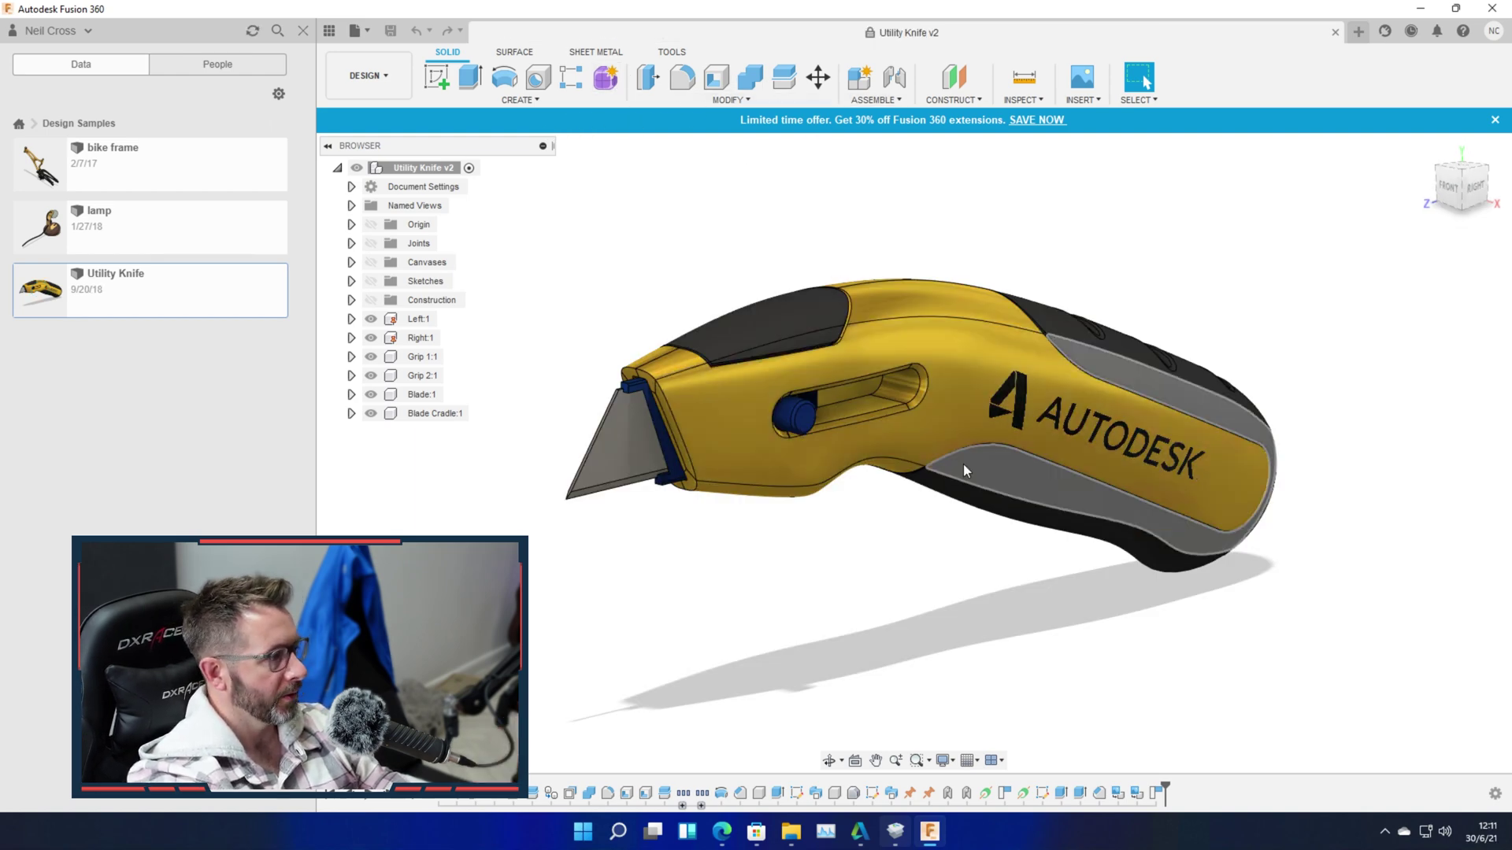
pyautogui.moveTo(962, 465)
pyautogui.keyDown('shift'); pyautogui.mouseDown(button='middle')
pyautogui.moveTo(905, 520)
pyautogui.moveTo(968, 473)
pyautogui.moveTo(1047, 480)
pyautogui.moveTo(981, 437)
pyautogui.moveTo(919, 433)
pyautogui.moveTo(796, 493)
pyautogui.moveTo(946, 444)
pyautogui.mouseUp(button='middle'); pyautogui.keyUp('shift')
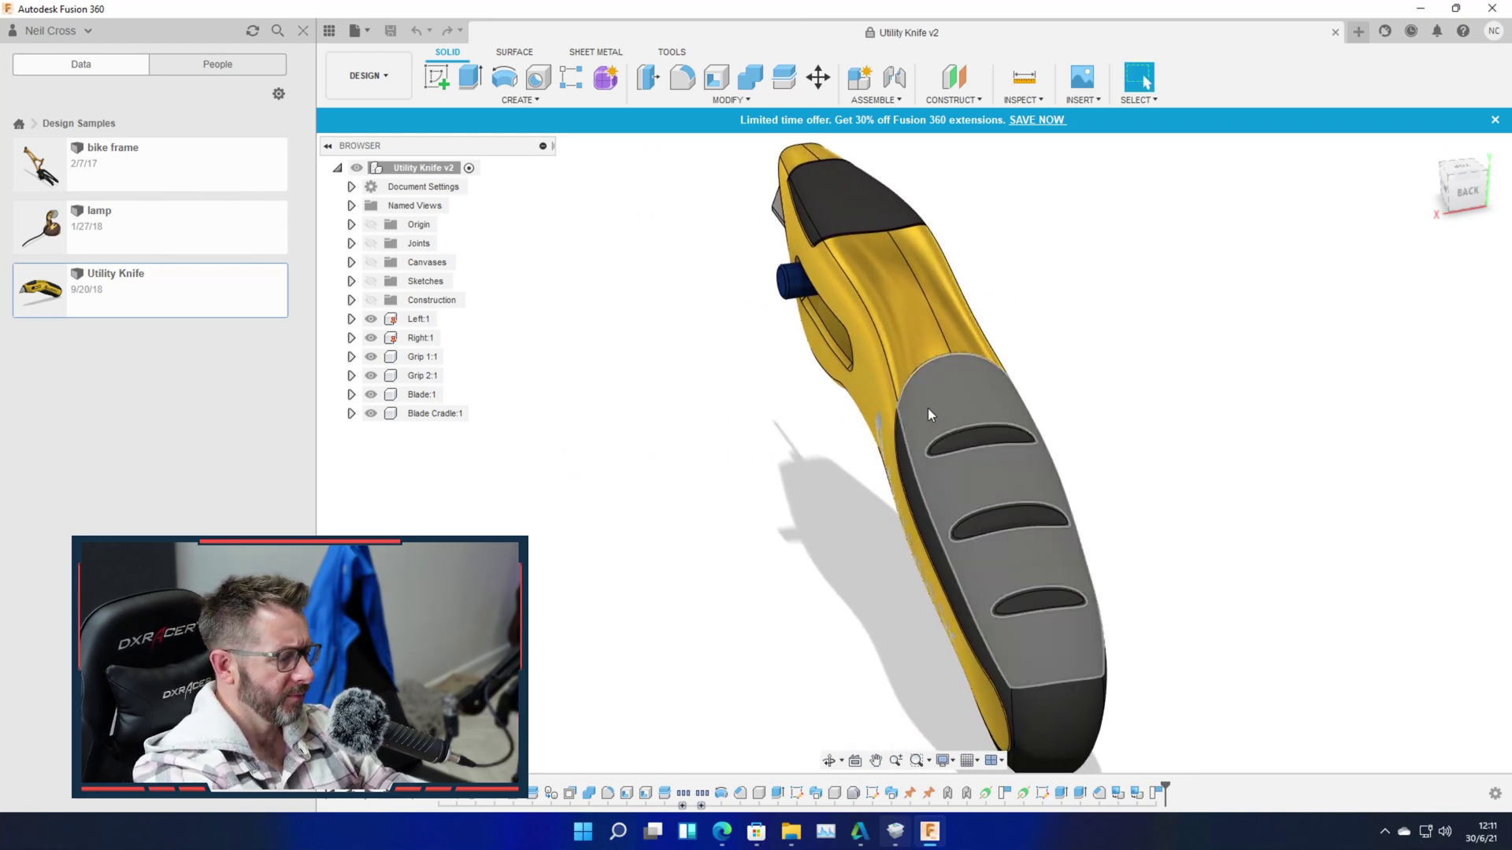
pyautogui.keyDown('shift'); pyautogui.moveTo(953, 423); pyautogui.dragTo(882, 457, button='middle'); pyautogui.keyUp('shift')
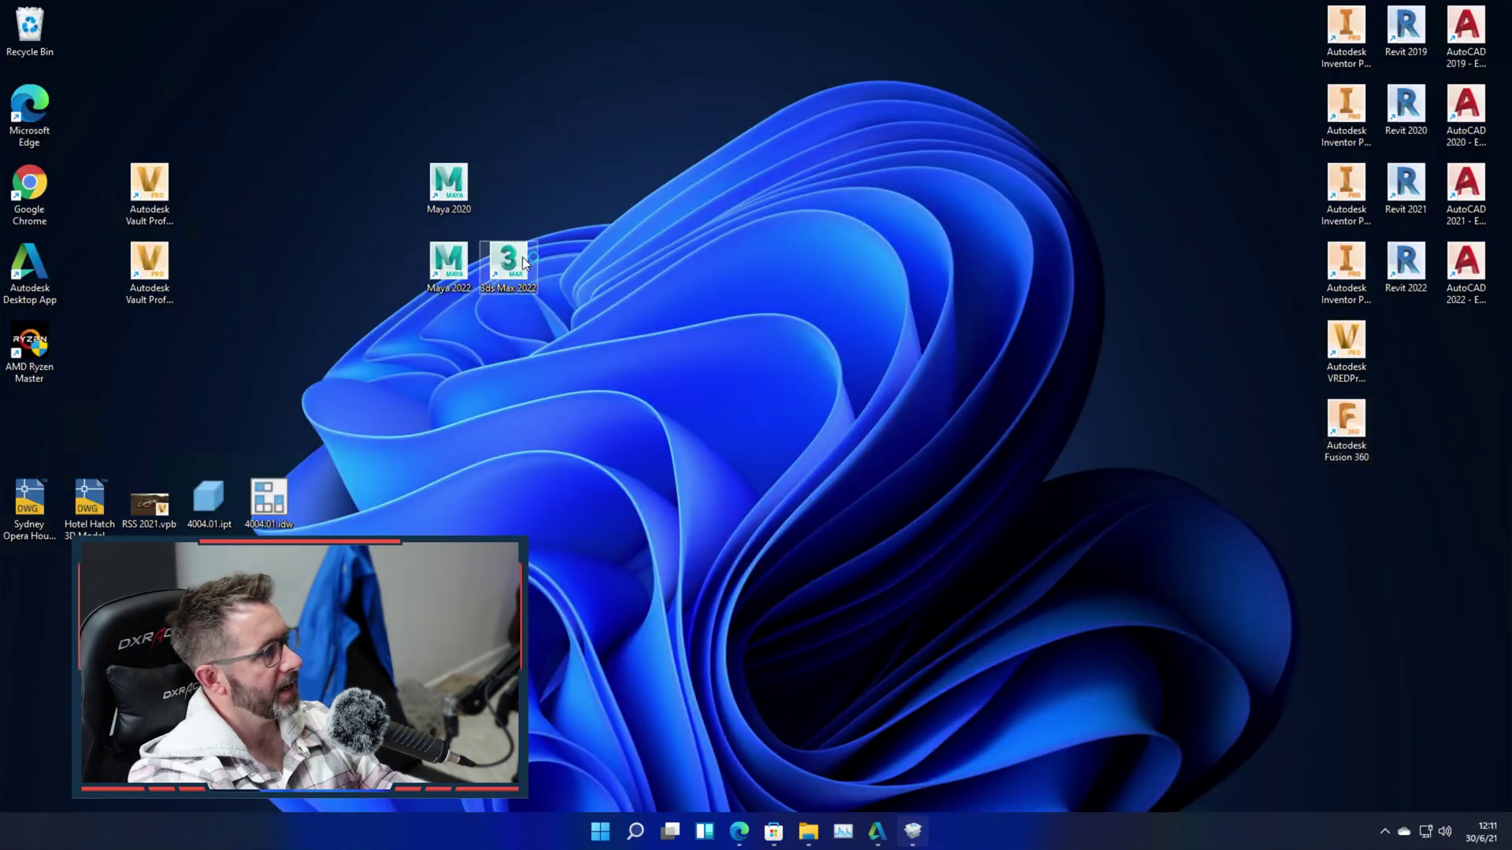
# Launch 3ds Max 2022, dismiss the welcome screen, activate the Front viewport and bring up File > Open.
pyautogui.doubleClick(508, 261)
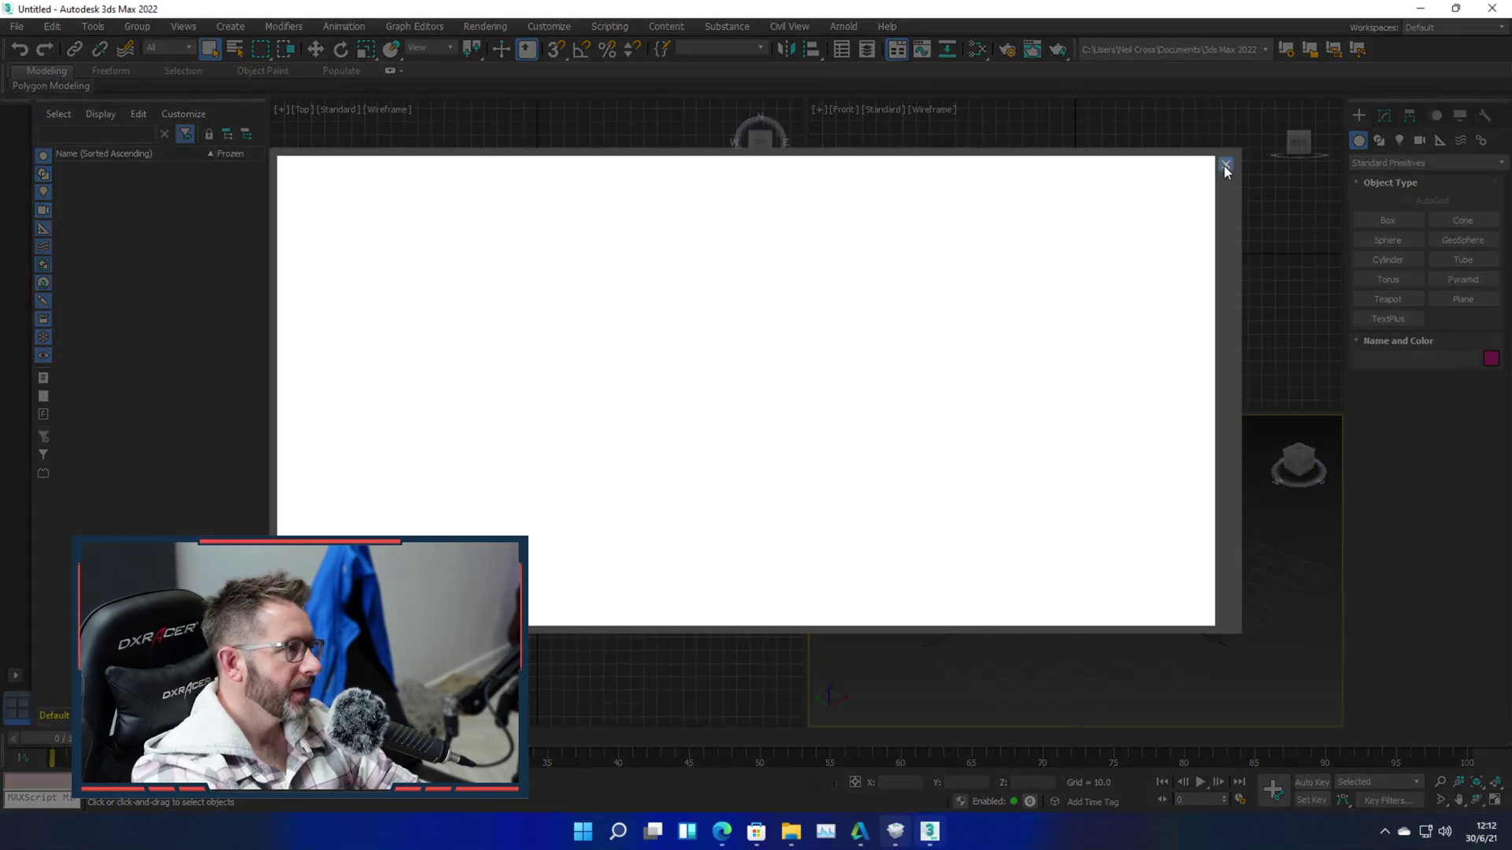
pyautogui.click(1226, 166)
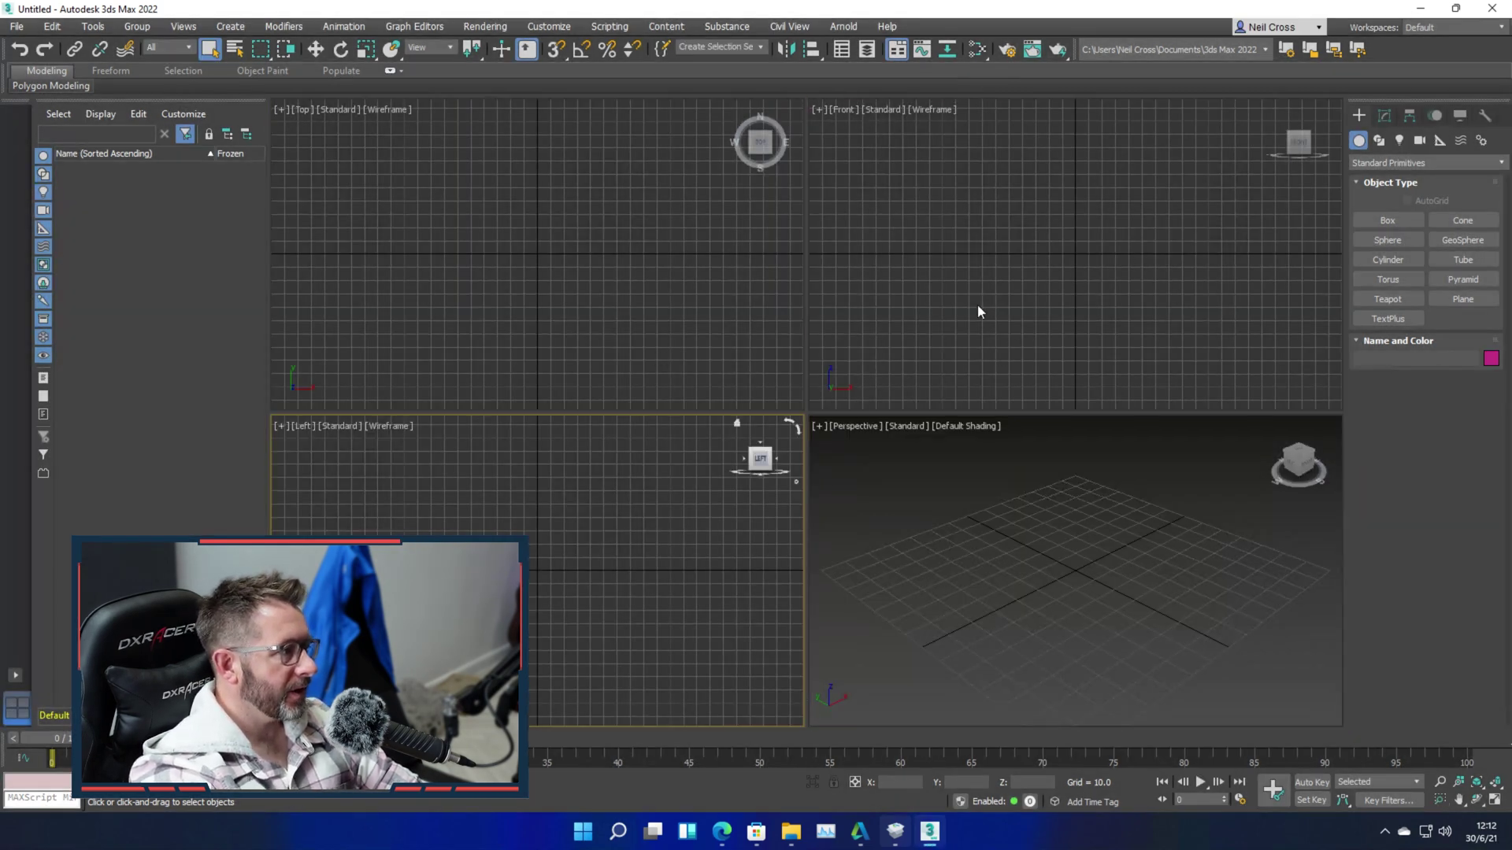
pyautogui.click(1133, 361)
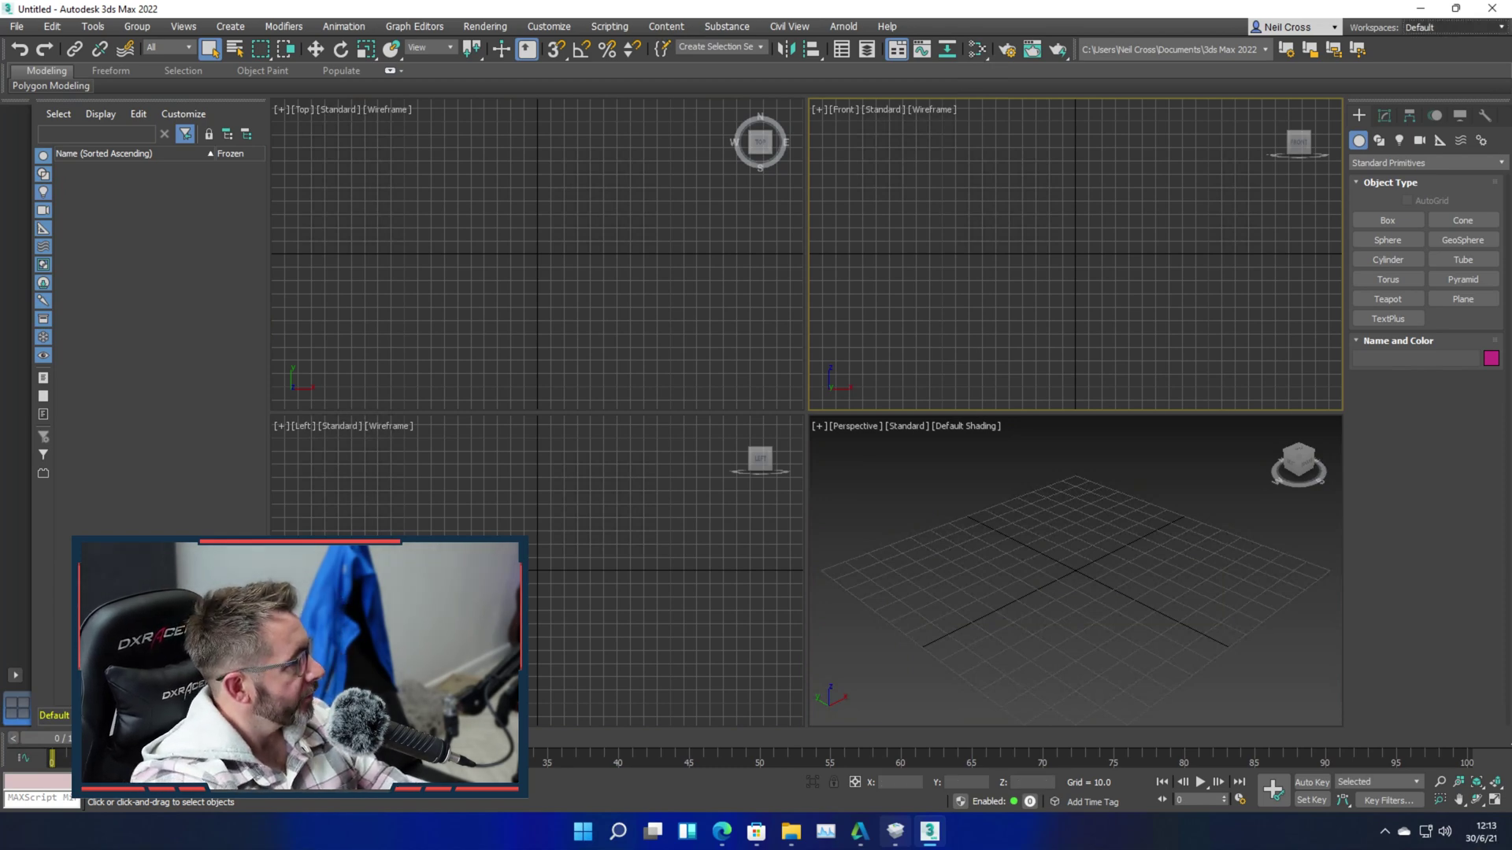
pyautogui.click(17, 26)
pyautogui.click(36, 88)
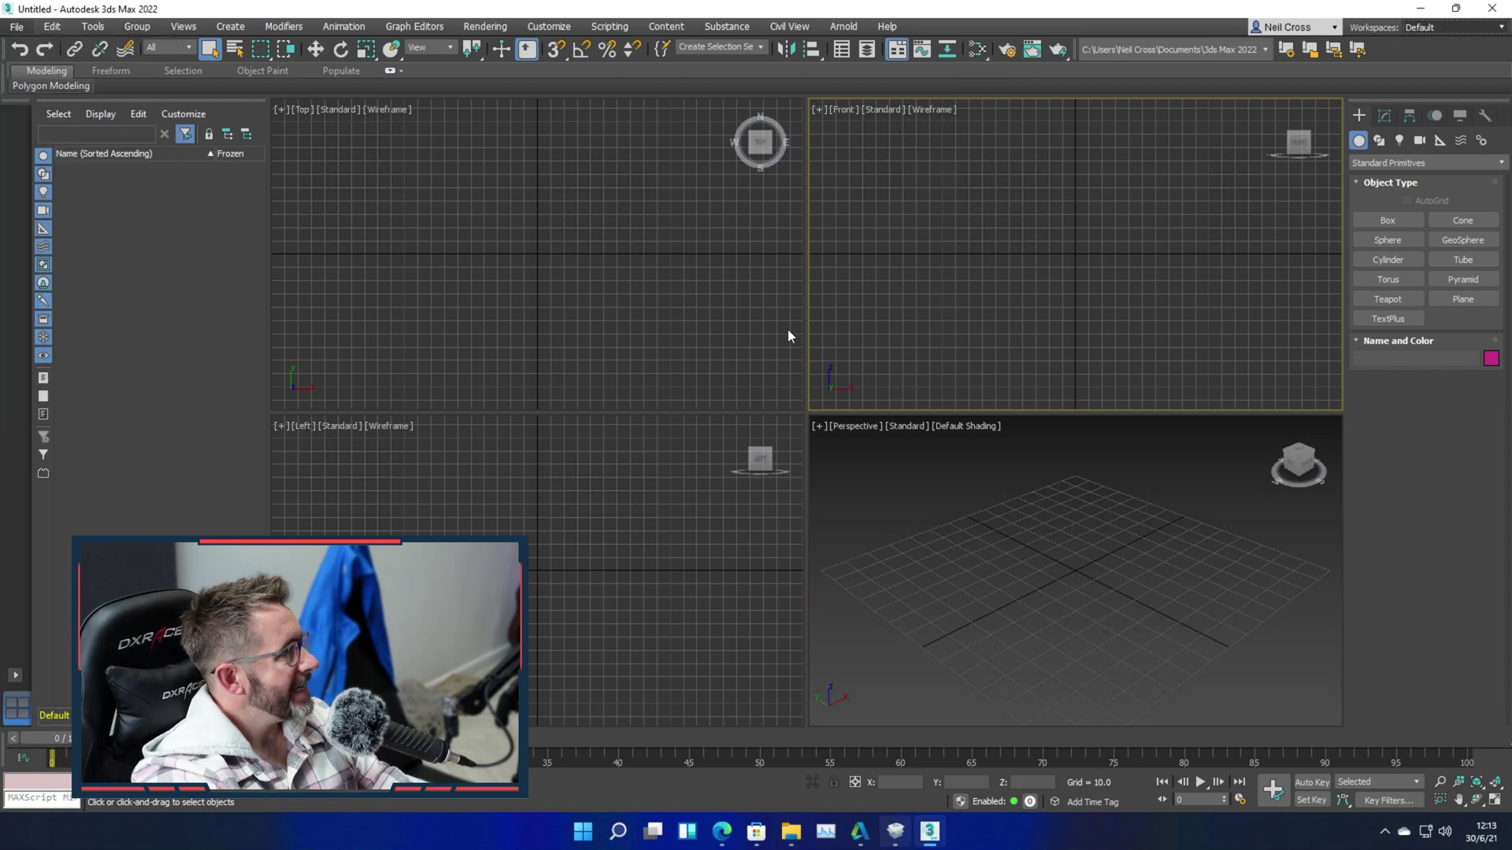
# Open Arnold Bench.max, reframe the three wireframe robots, then close 3ds Max 2022.
pyautogui.click(45, 167)
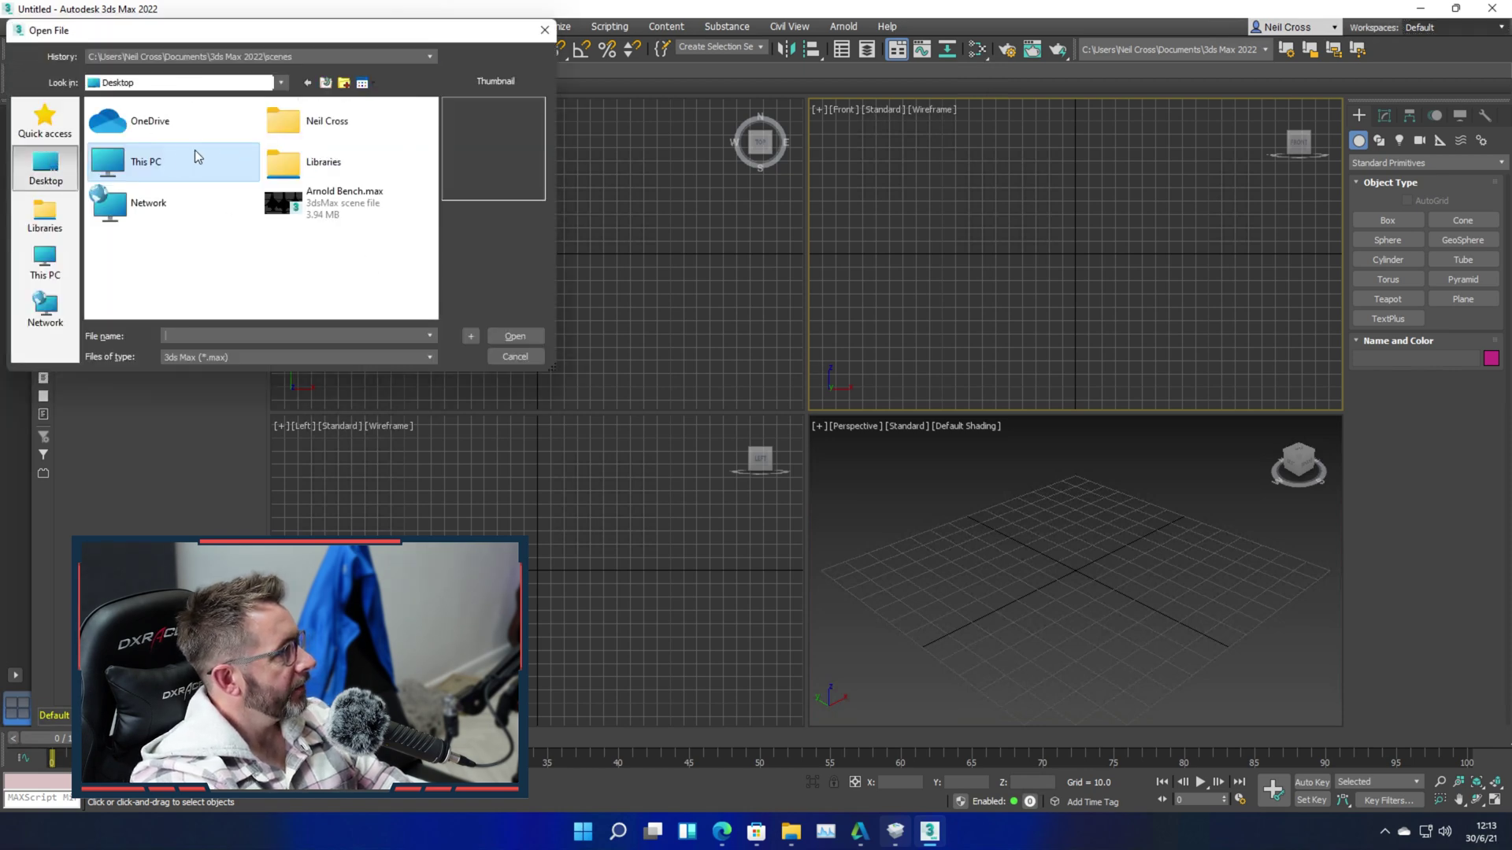
pyautogui.press('Escape')
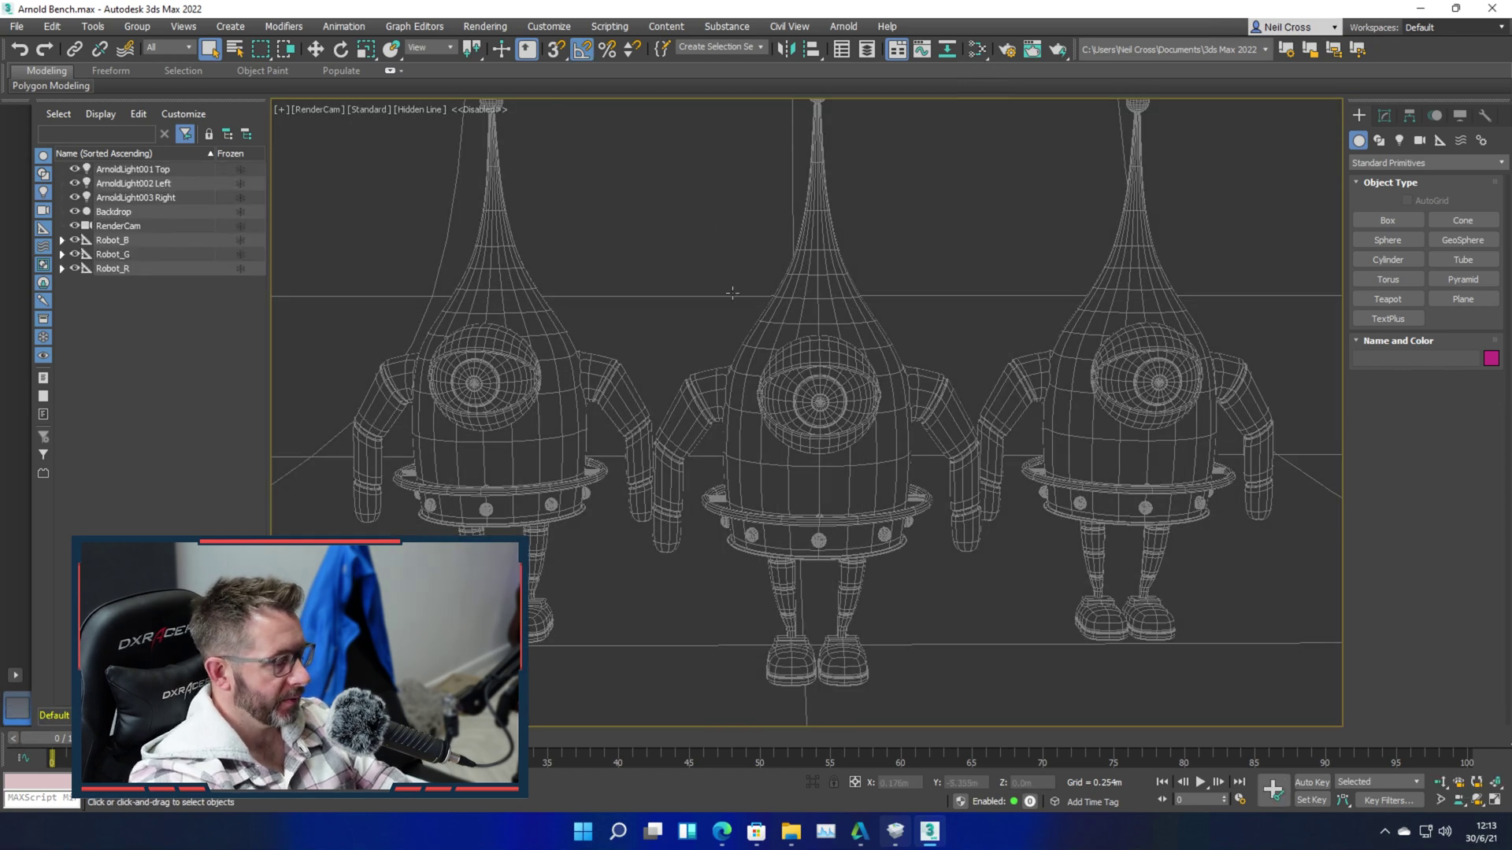
pyautogui.keyDown('alt'); pyautogui.moveTo(874, 353); pyautogui.dragTo(819, 441, button='middle'); pyautogui.keyUp('alt')
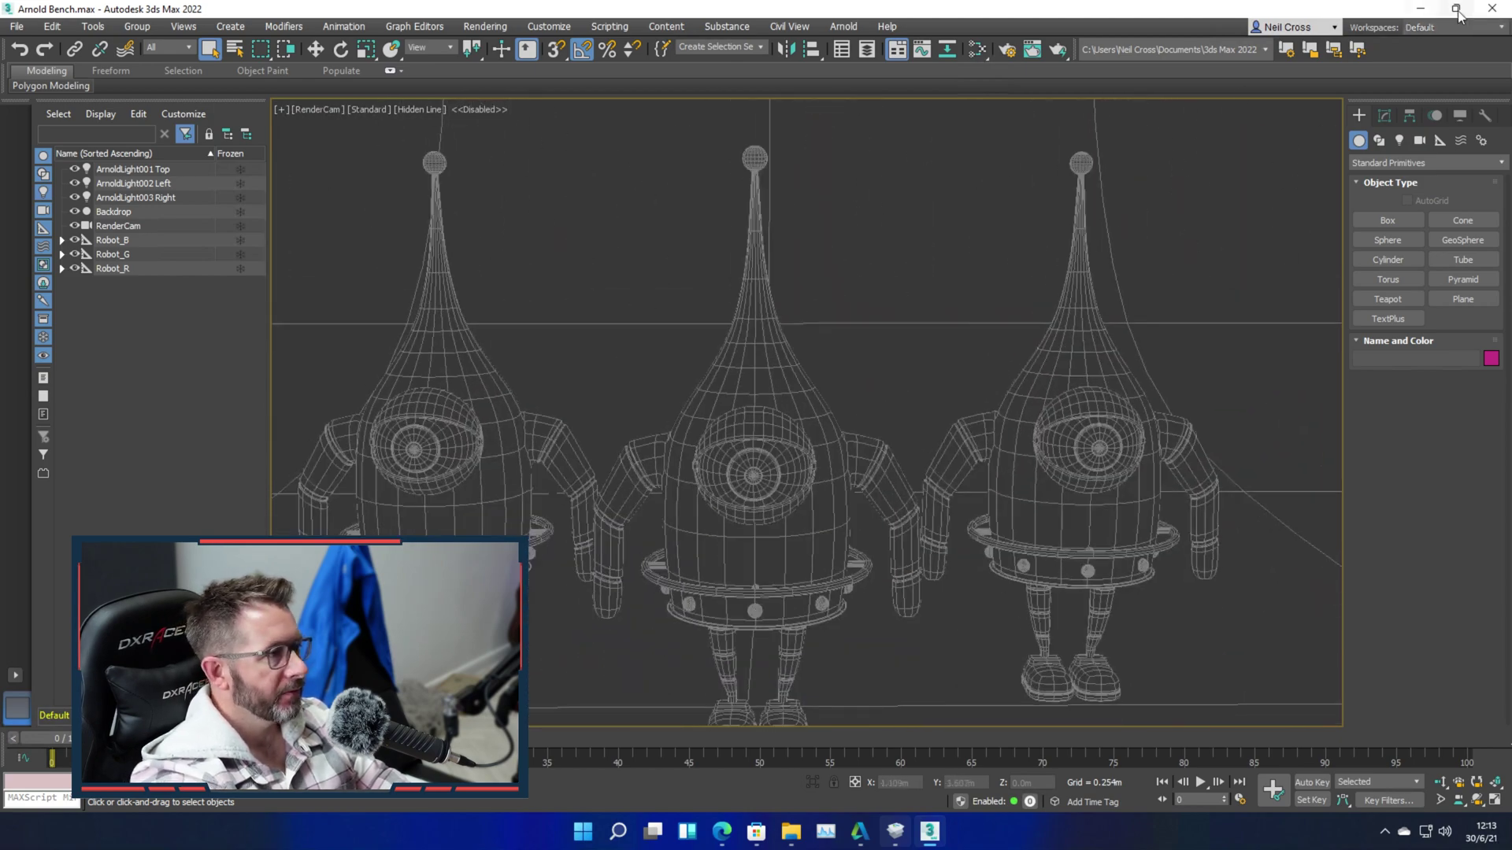
pyautogui.click(1492, 7)
# Discard the scene changes, close the Benchmarks folder, move the 3ds Max 2022 shortcut right, and launch Maya 2022.
pyautogui.click(765, 438)
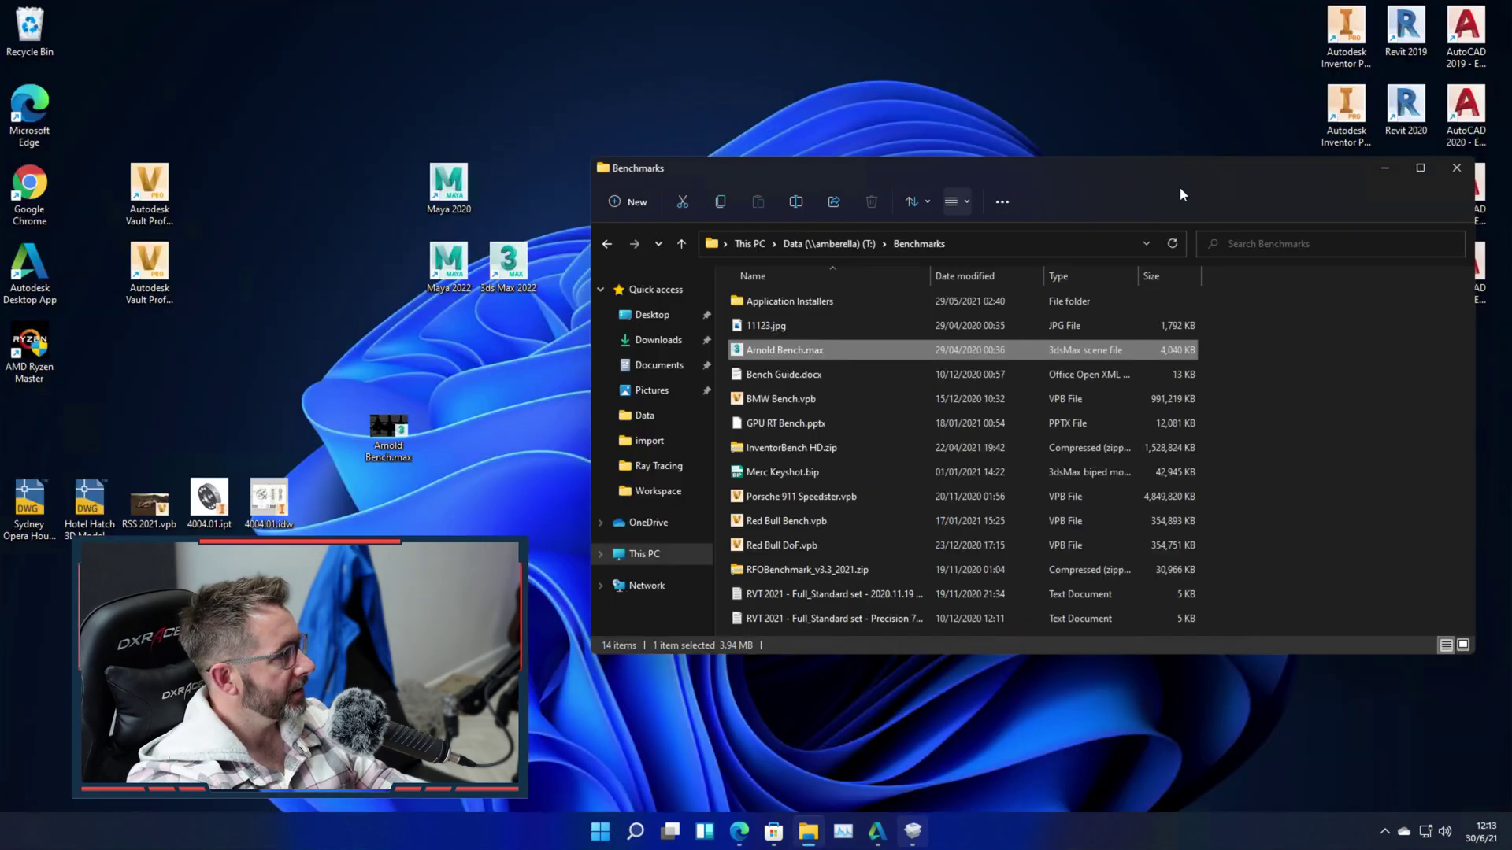
pyautogui.click(1456, 168)
pyautogui.moveTo(508, 266); pyautogui.dragTo(1311, 515)
pyautogui.doubleClick(465, 269)
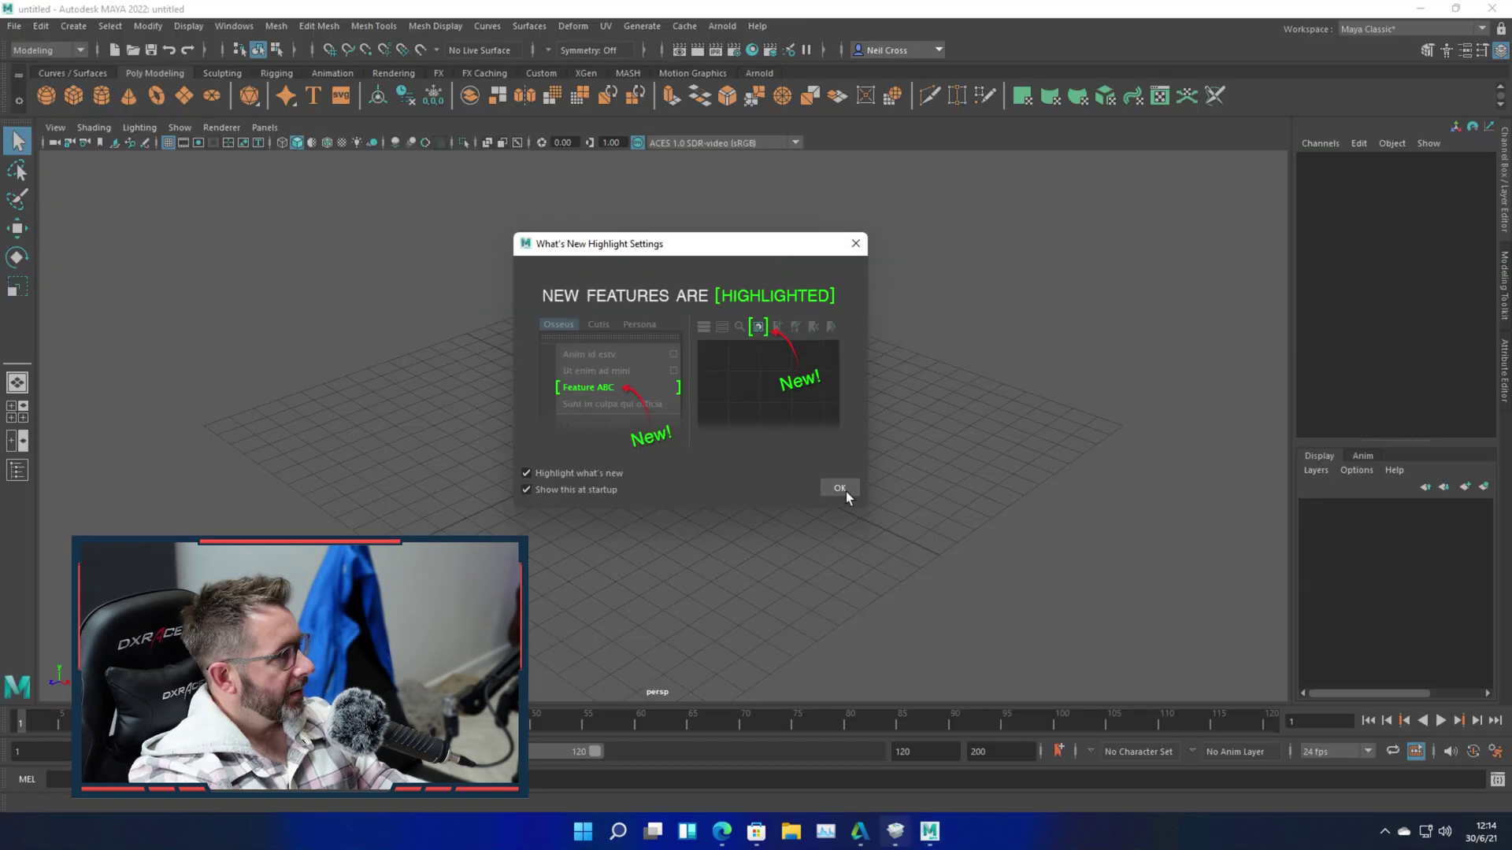
# Dismiss What's New and add a polygon cube and a polygon cone to the scene.
pyautogui.click(846, 492)
pyautogui.click(71, 94)
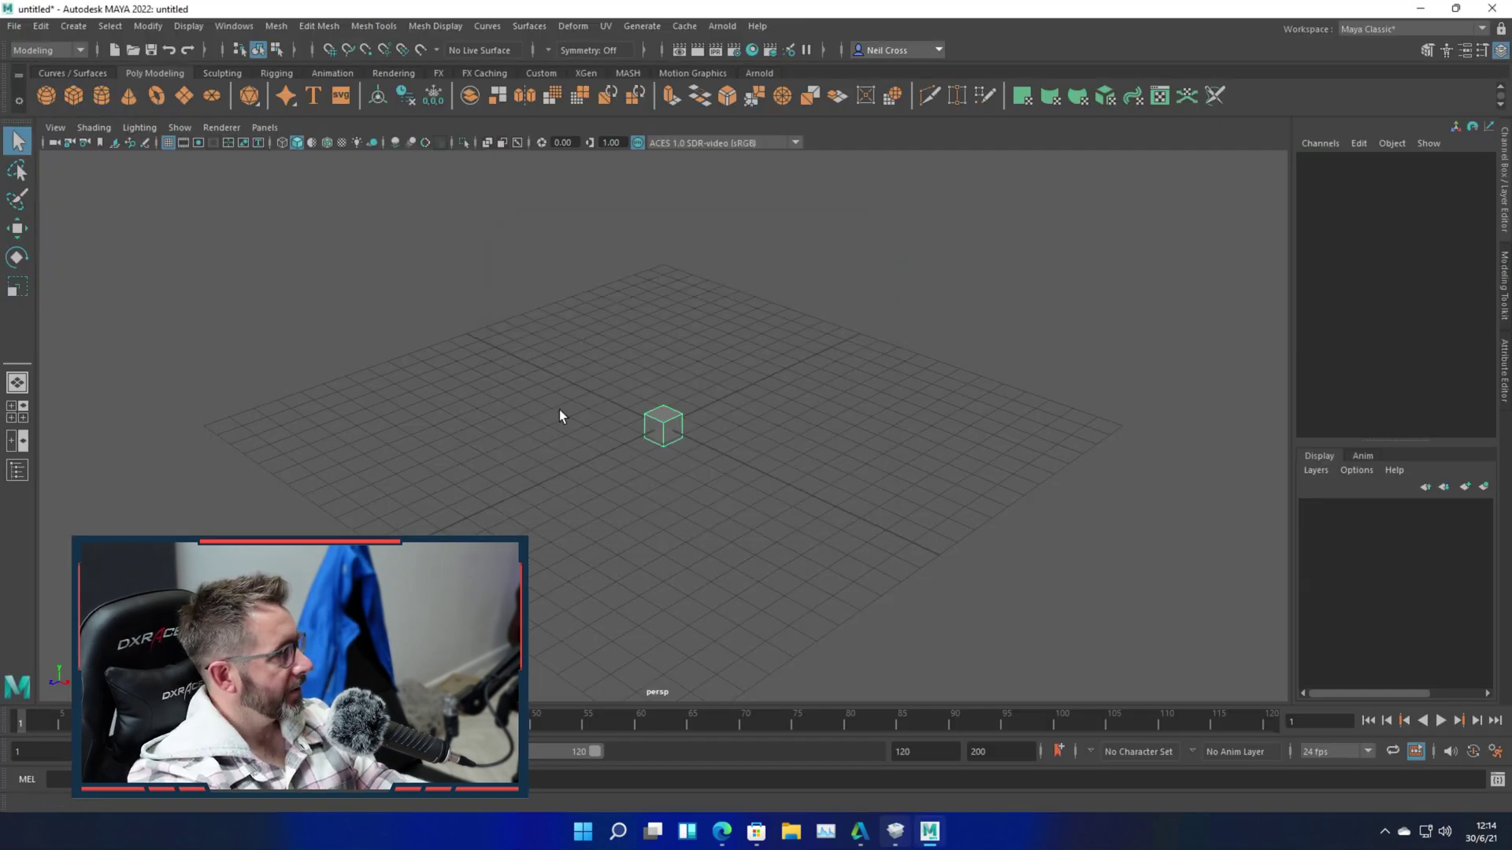
pyautogui.click(659, 422)
pyautogui.moveTo(681, 435); pyautogui.dragTo(574, 386)
pyautogui.click(129, 101)
pyautogui.click(545, 424)
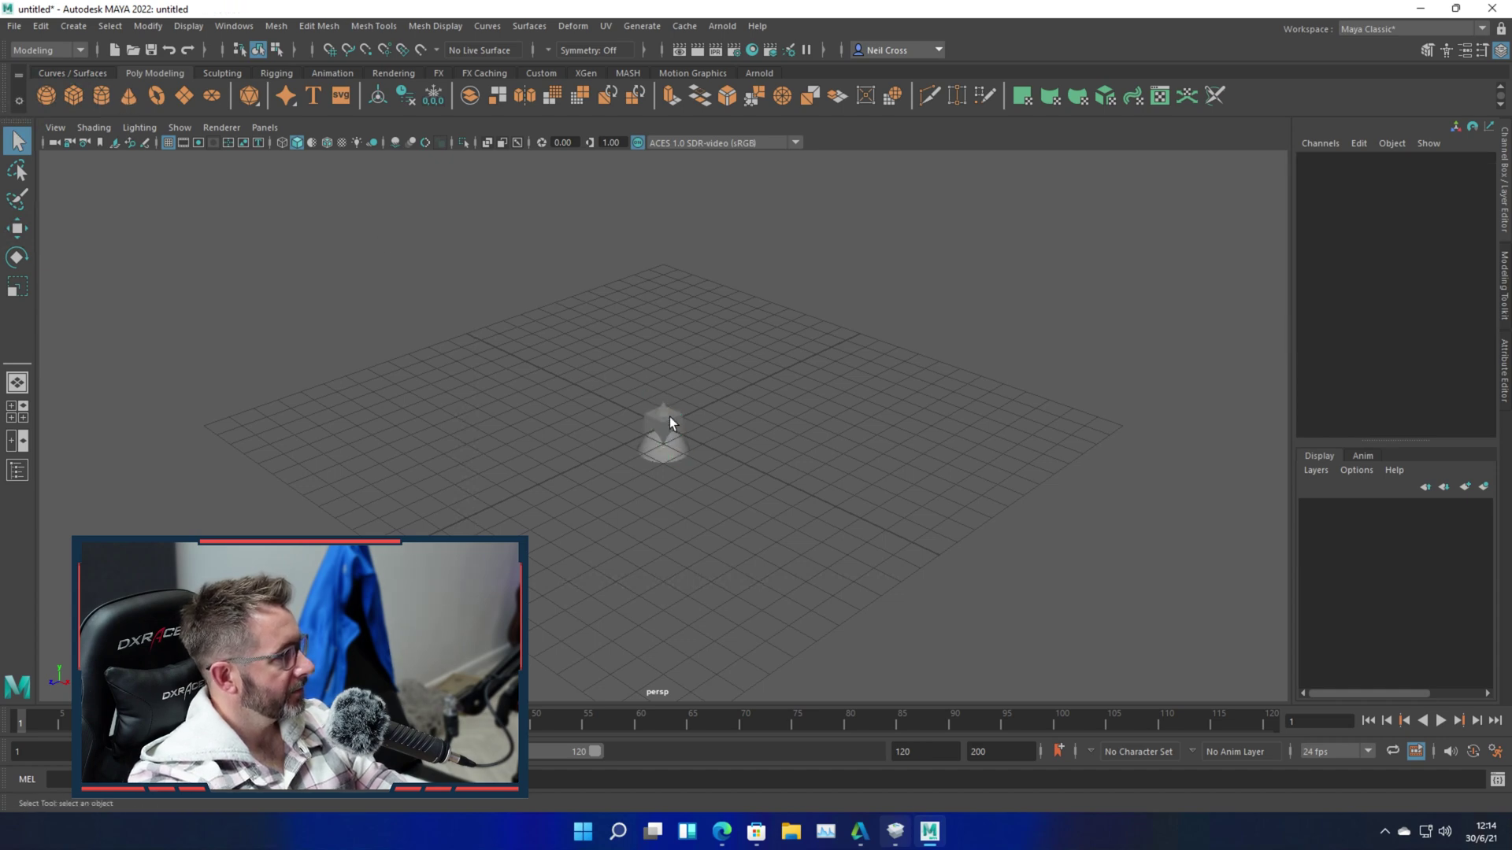
# Select a cone vertex in vertex mode and the cube, then quit Maya 2022 without saving.
pyautogui.press('F9')
pyautogui.click(655, 431)
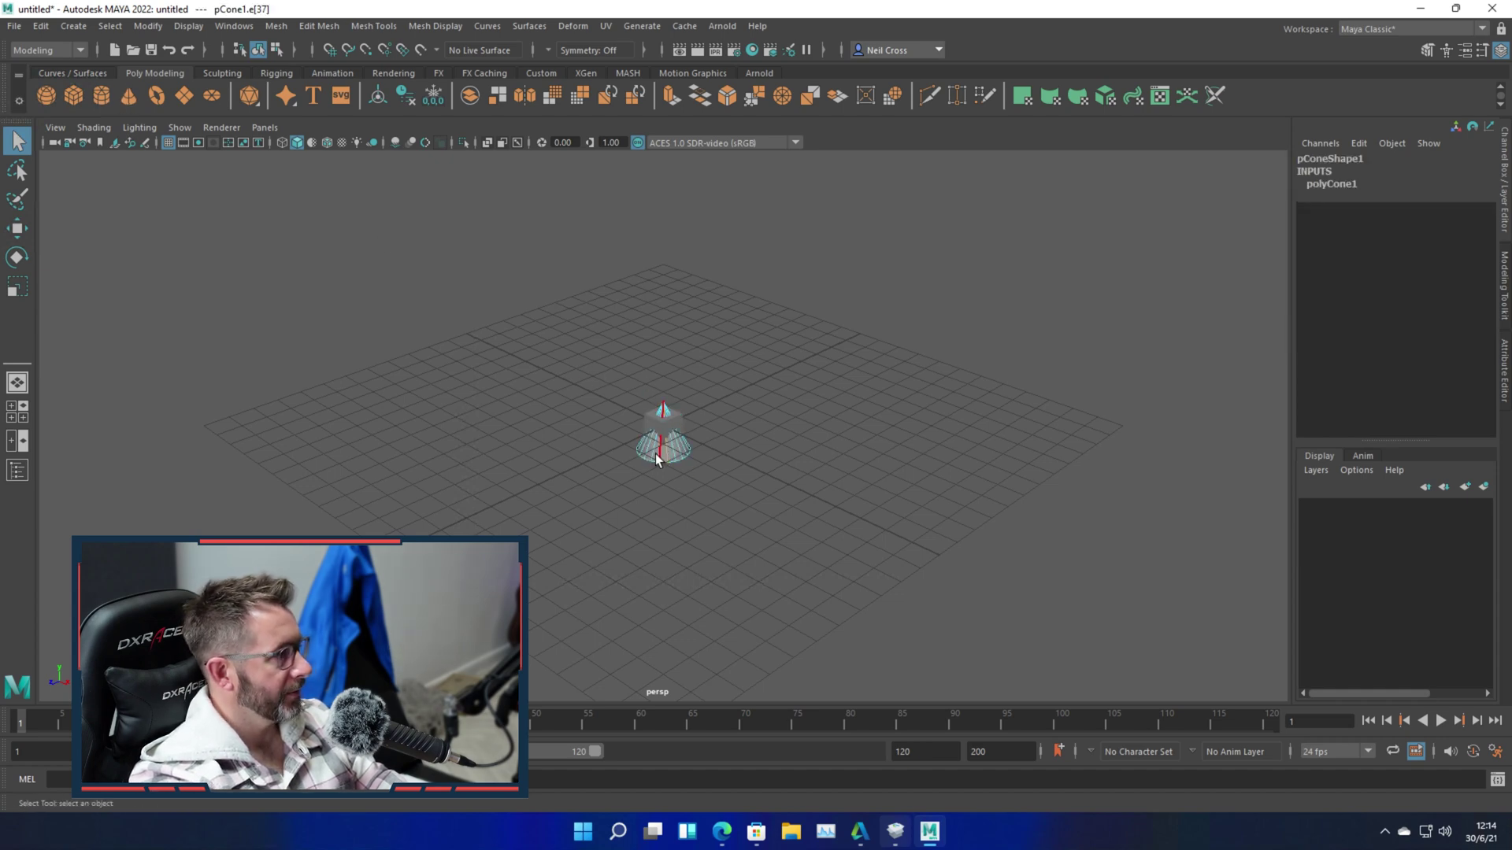
pyautogui.click(662, 400)
pyautogui.moveTo(662, 417)
pyautogui.mouseDown(button='right')
pyautogui.moveTo(634, 432)
pyautogui.moveTo(655, 425)
pyautogui.mouseUp(button='right')
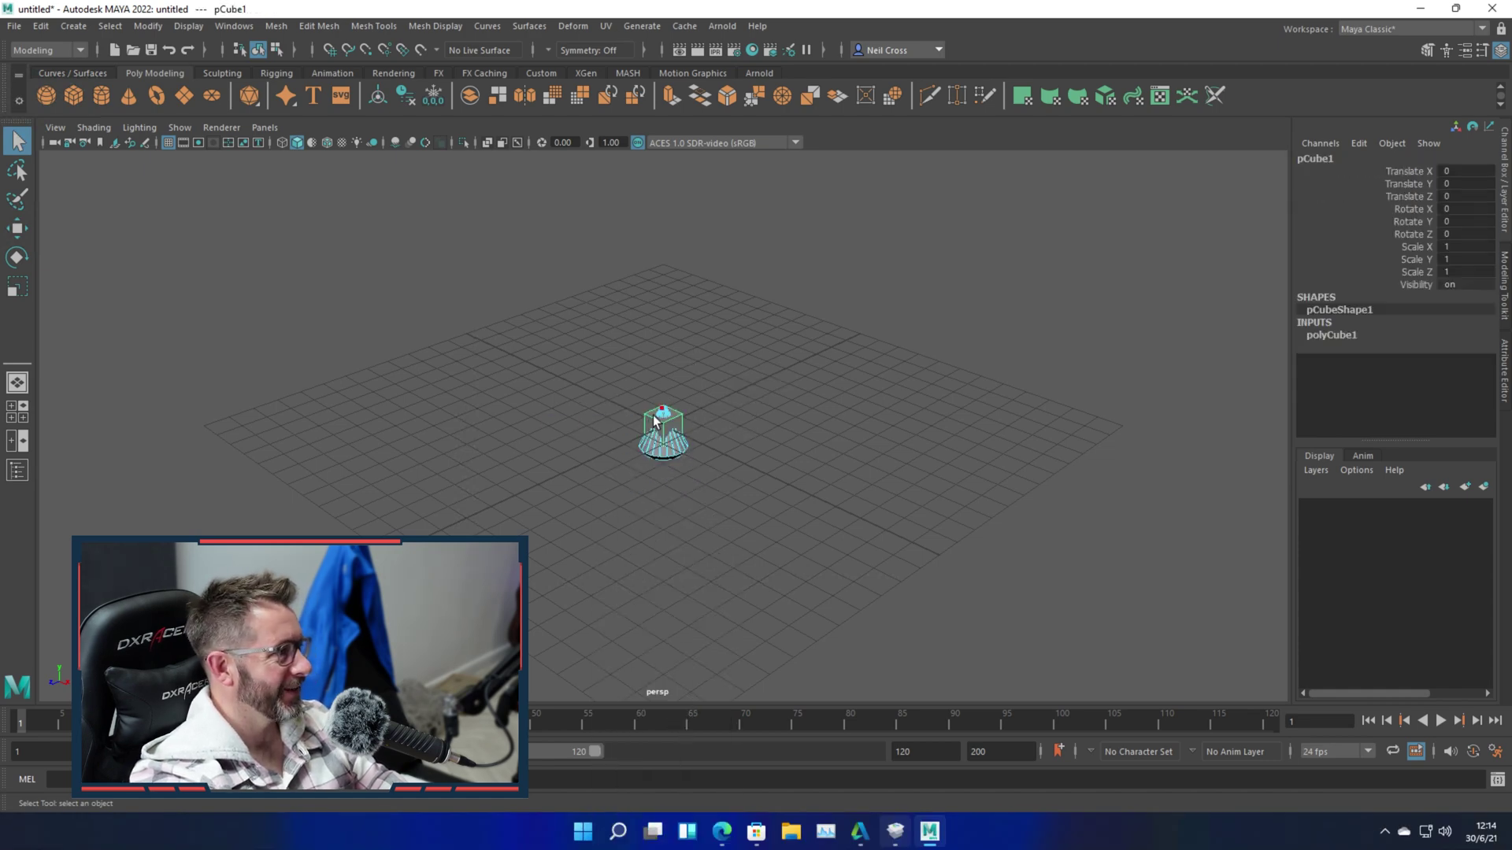
pyautogui.click(1491, 8)
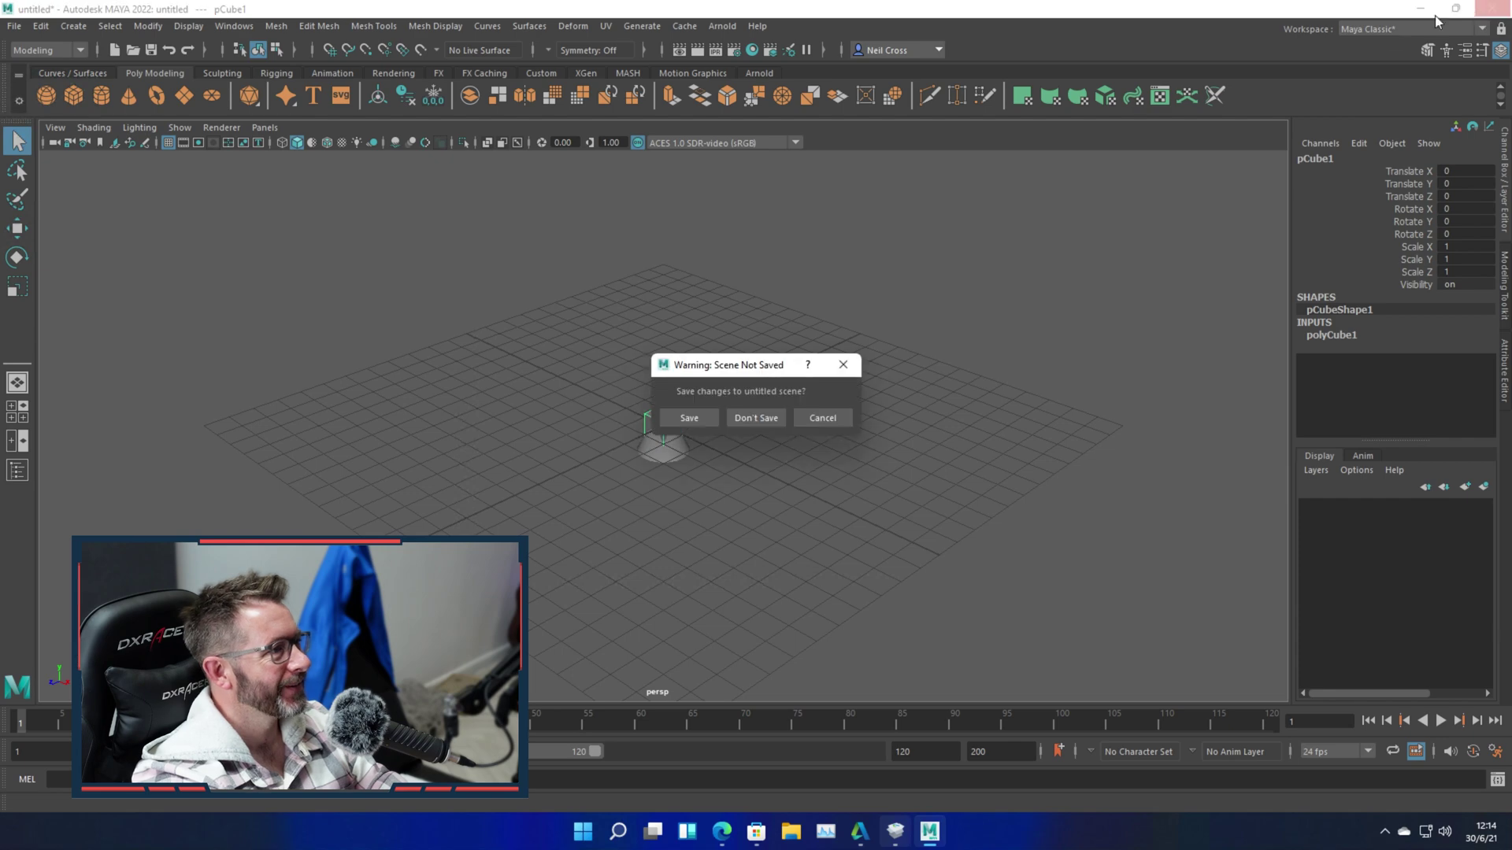
pyautogui.click(771, 423)
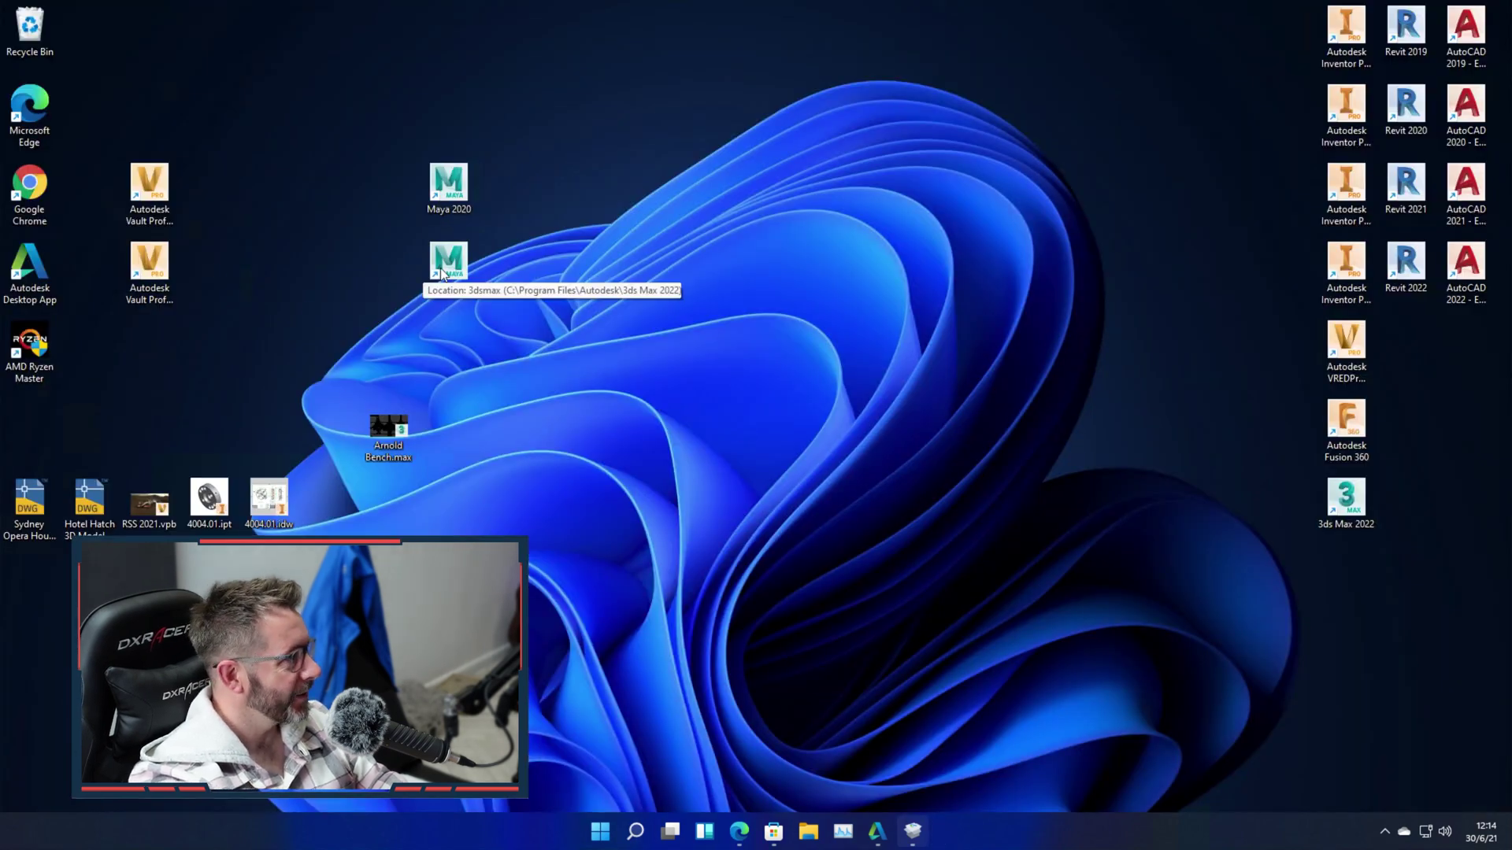
# Move the Maya 2022 shortcut beside 3ds Max, launch Maya 2020 maximized, and dismiss What's New.
pyautogui.moveTo(448, 266); pyautogui.dragTo(1406, 500)
pyautogui.doubleClick(447, 189)
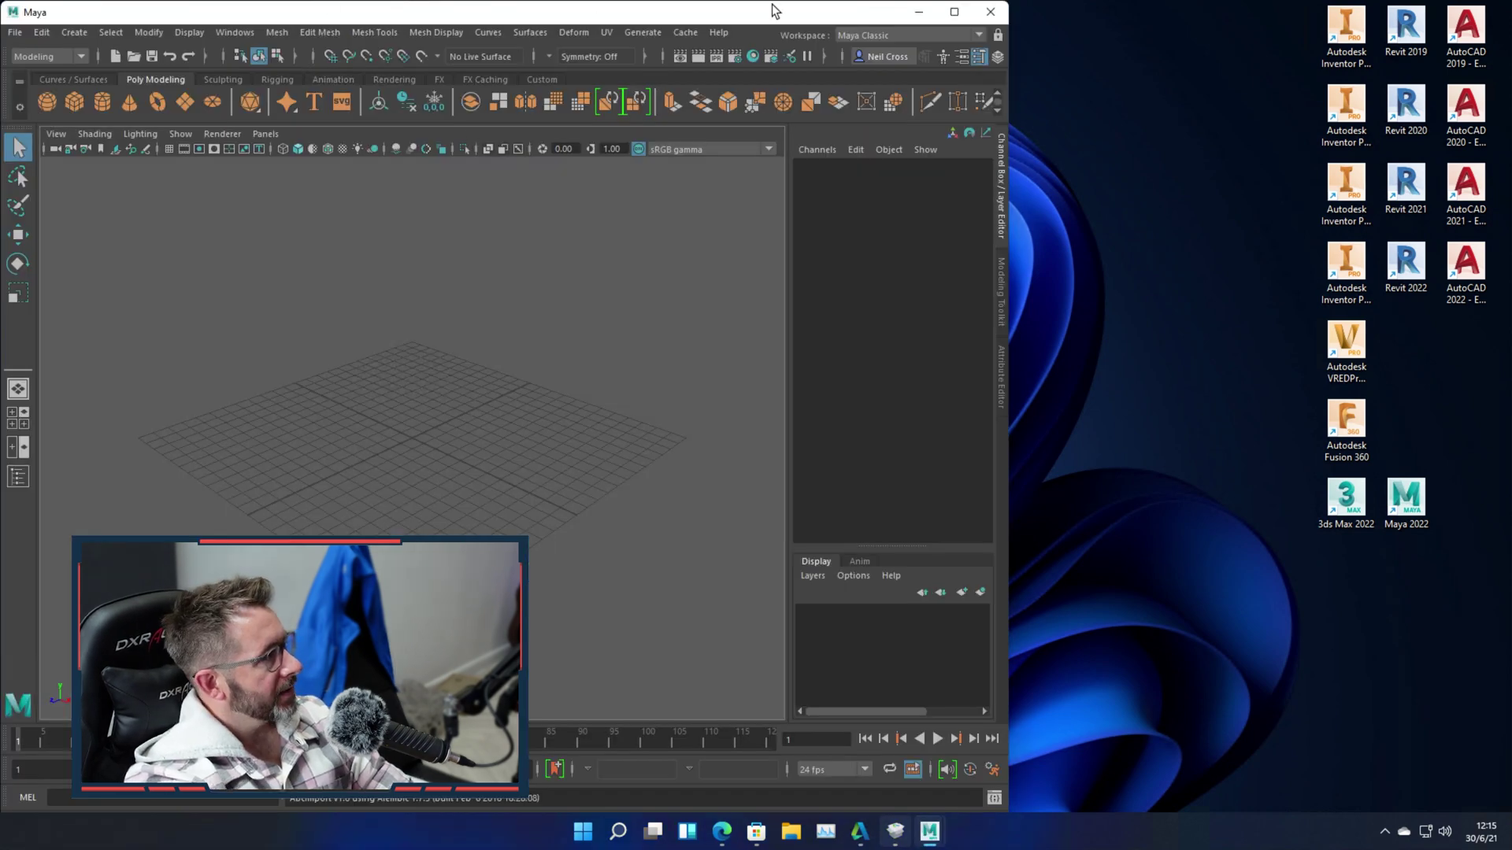
pyautogui.click(955, 13)
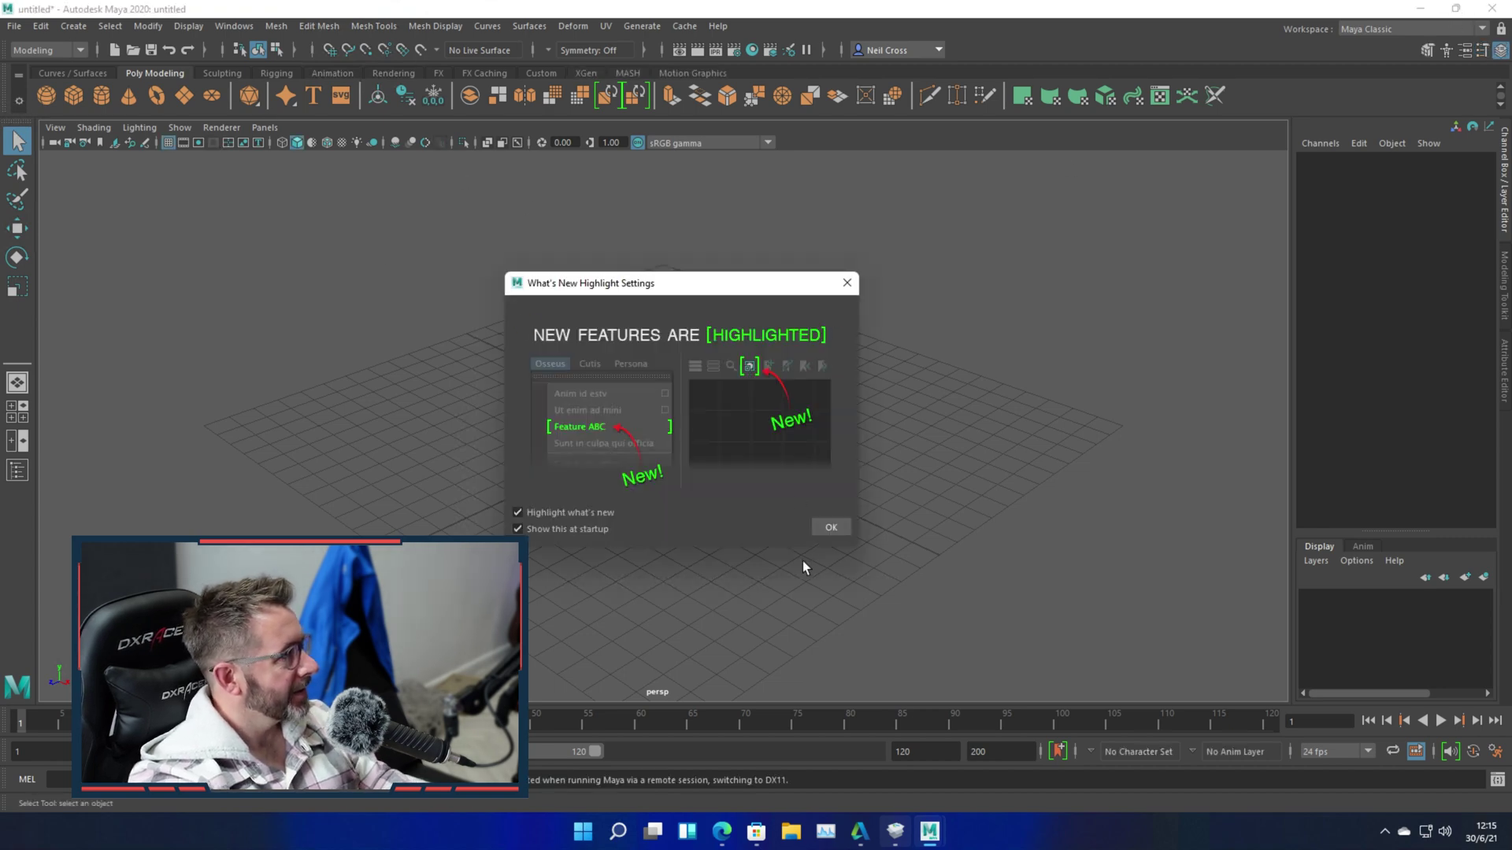
pyautogui.click(821, 529)
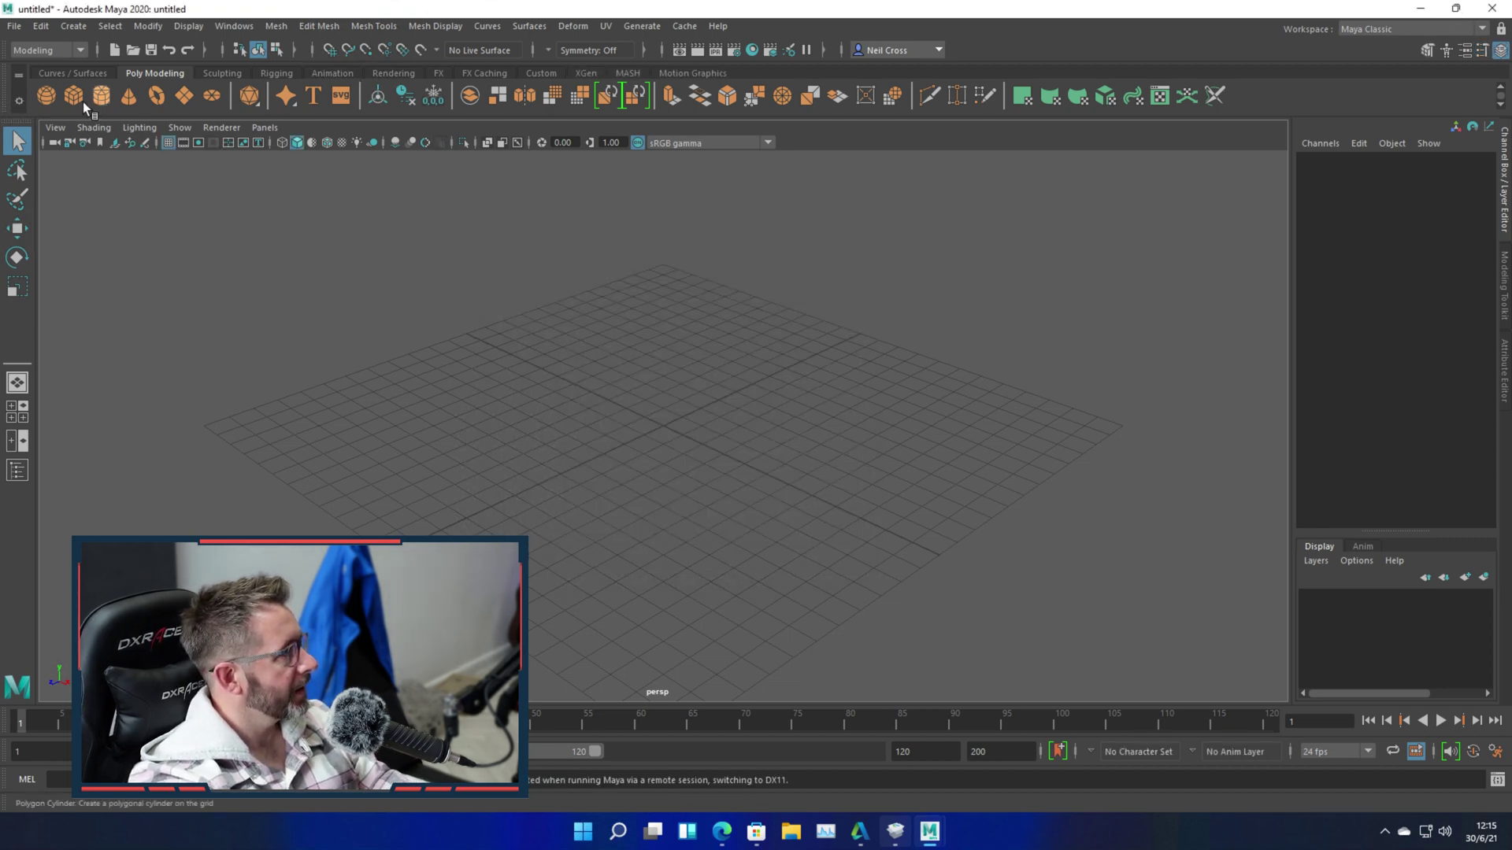
# Add a polygon sphere, plane, torus and cube, then quit Maya 2020 without saving.
pyautogui.click(45, 95)
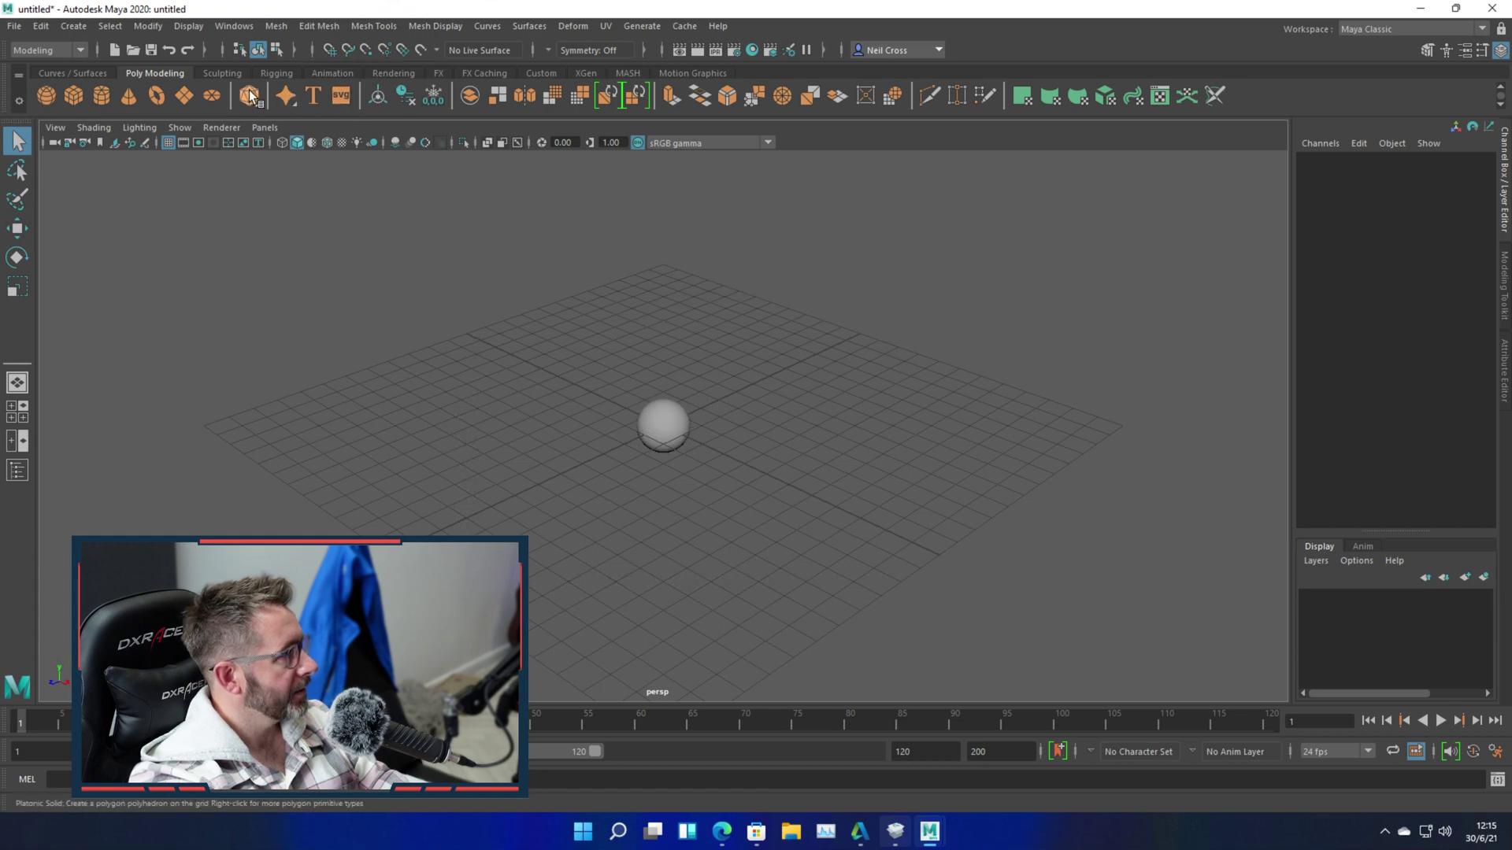
pyautogui.click(181, 97)
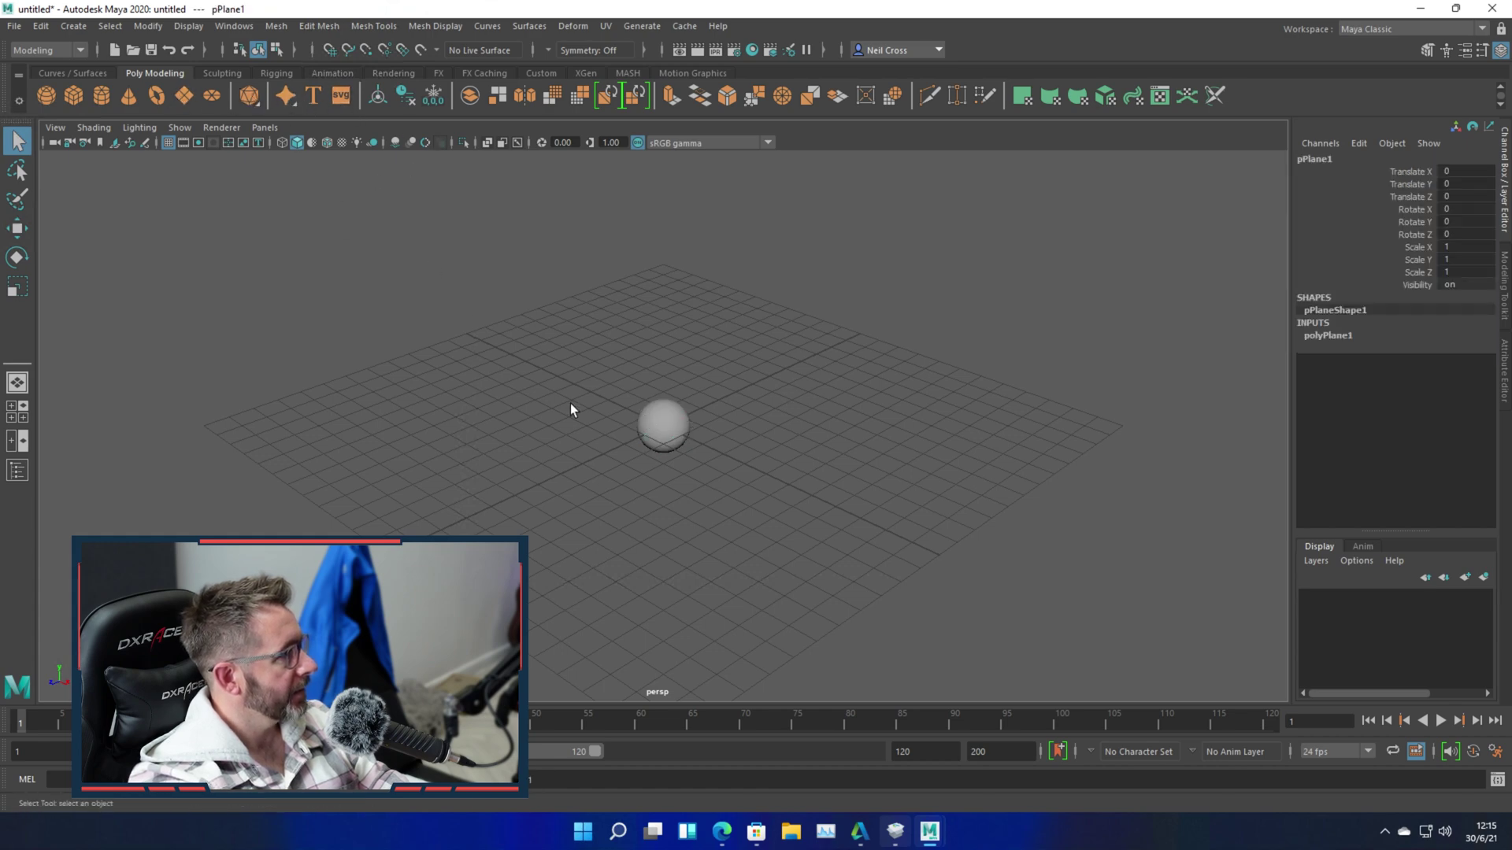
pyautogui.click(473, 362)
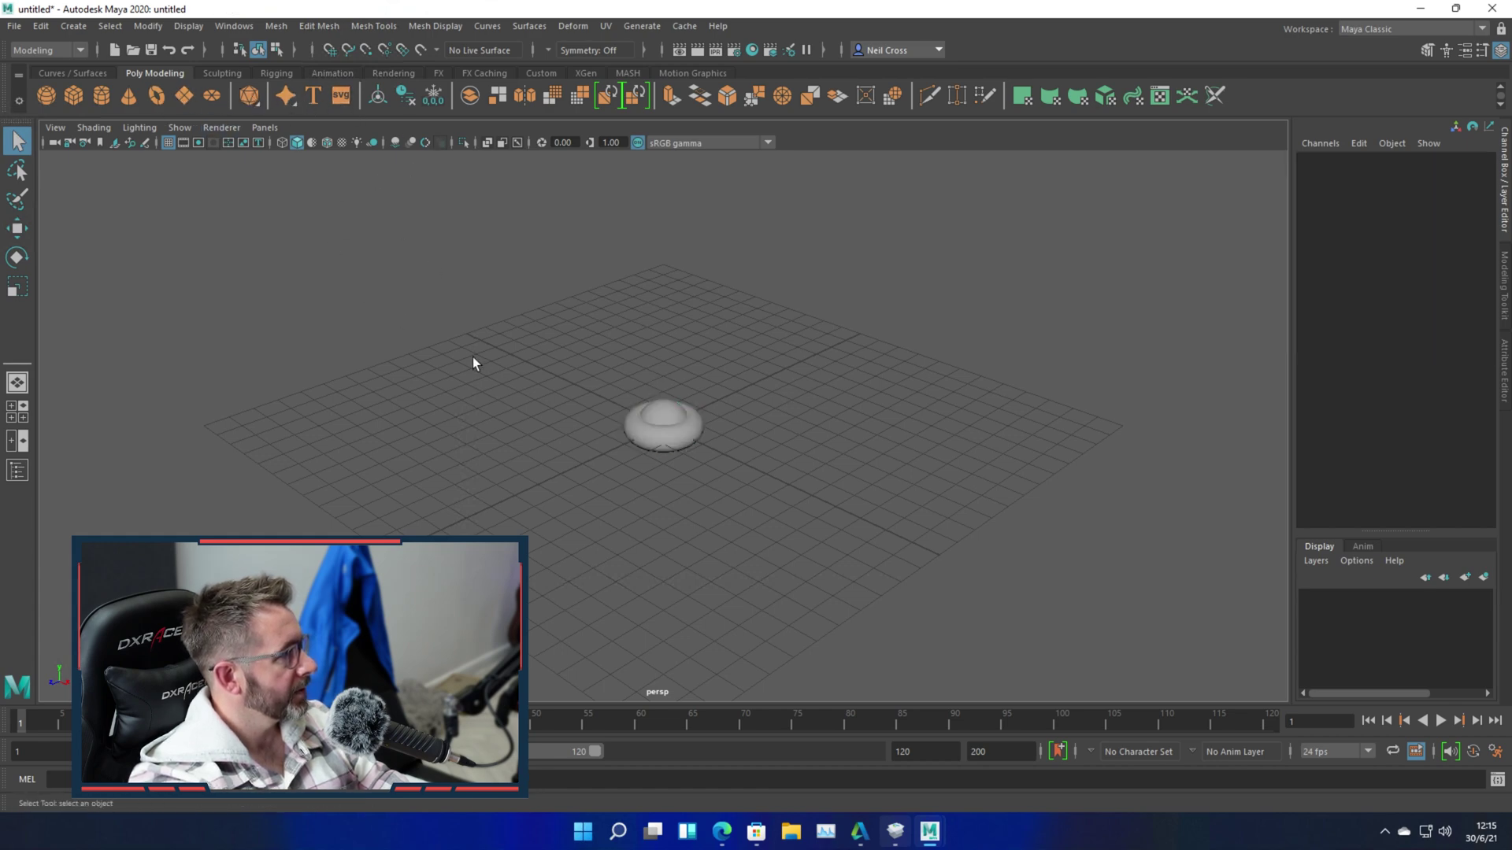
pyautogui.click(153, 107)
pyautogui.doubleClick(81, 97)
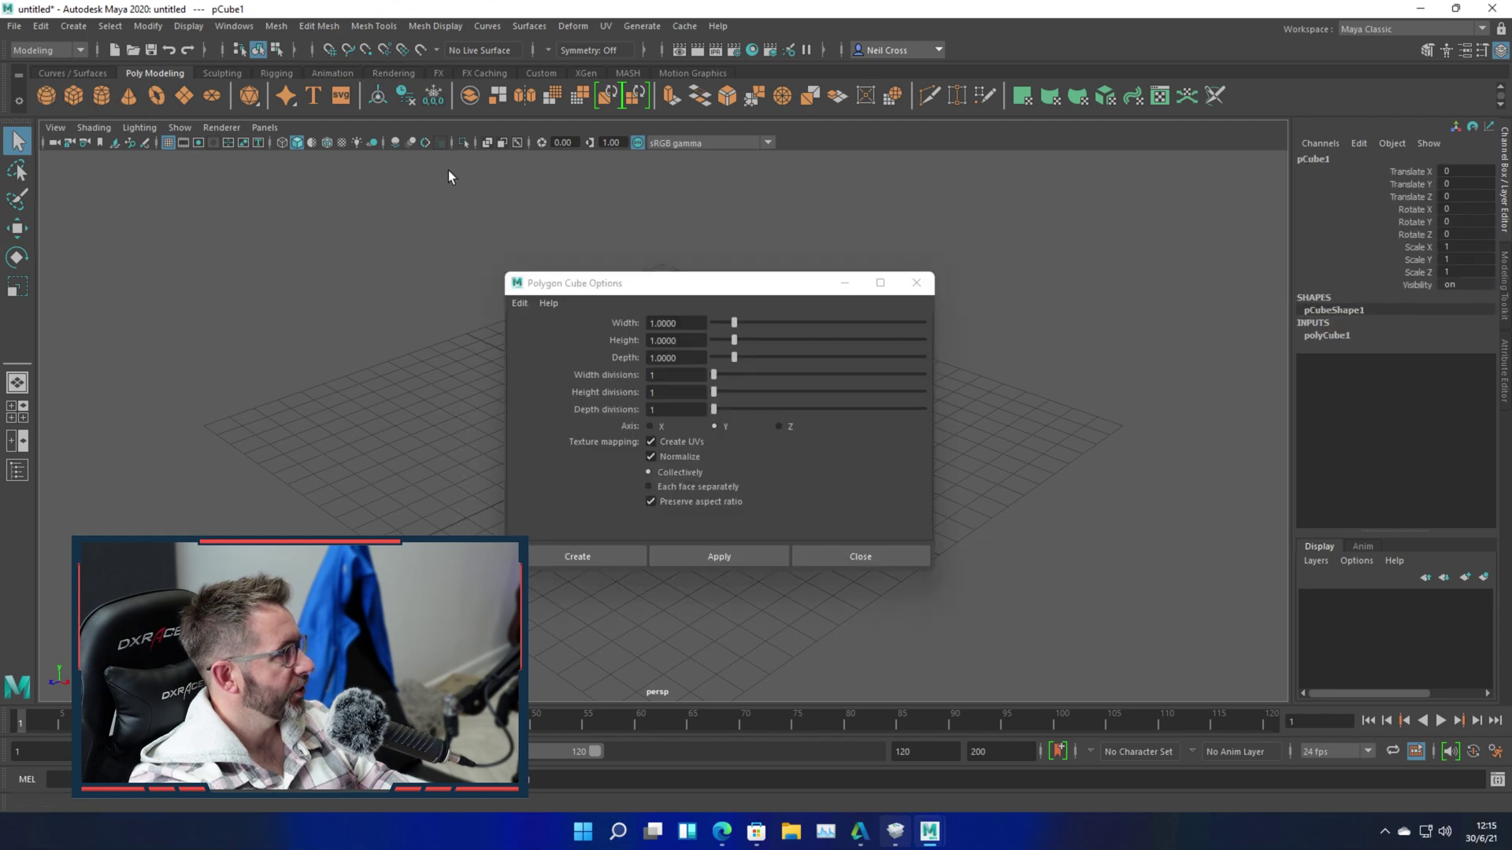
pyautogui.click(854, 558)
pyautogui.click(1492, 8)
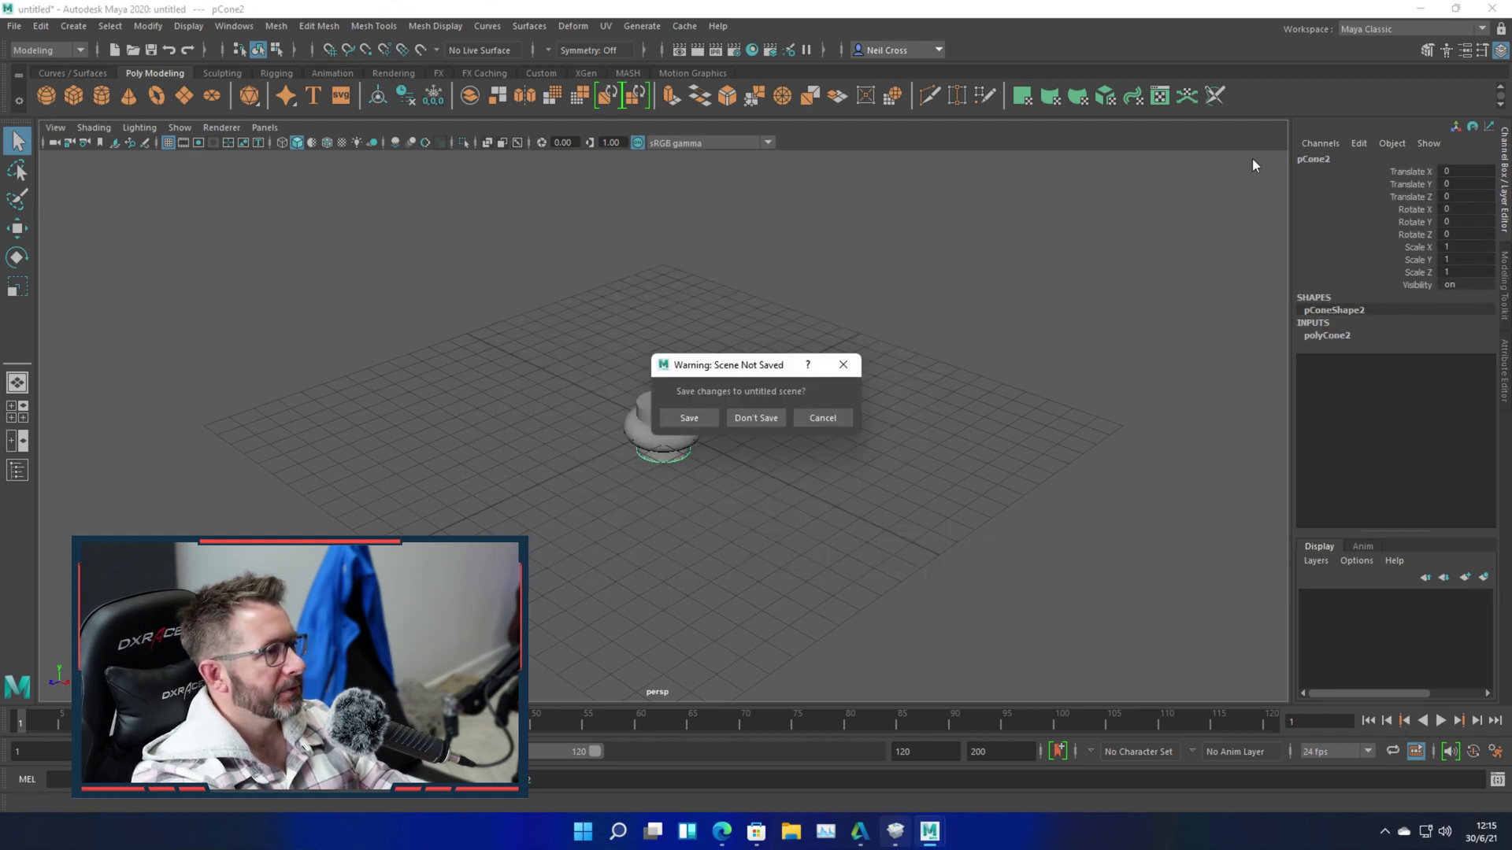
pyautogui.click(774, 419)
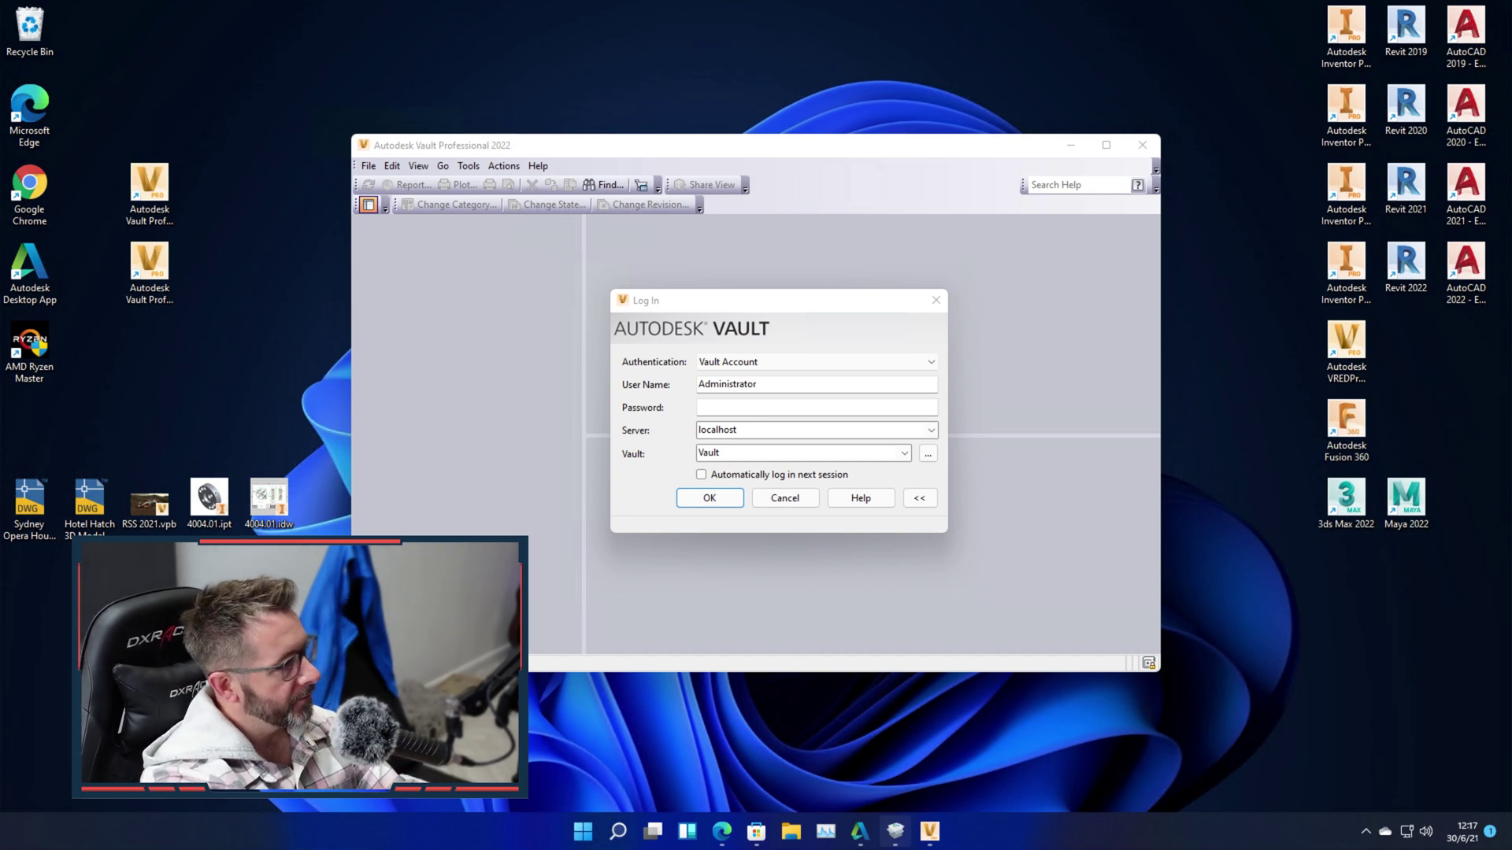
# Dismiss the Vault login prompt and close Vault Professional 2022.
pyautogui.click(935, 299)
pyautogui.click(1141, 144)
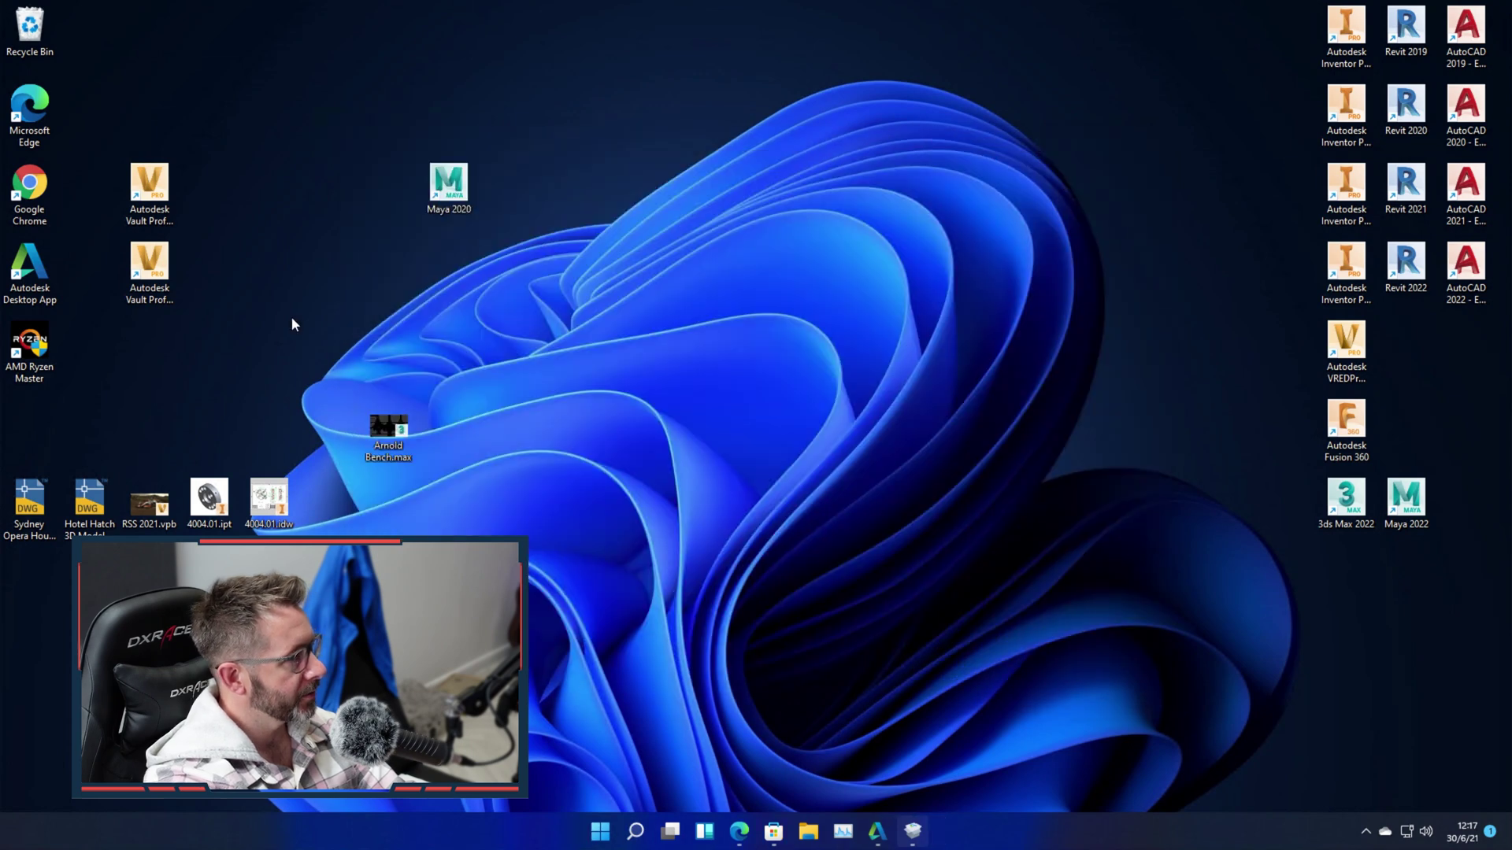
# Open Vault Professional 2021 past licensing and login, close it, and gather the shortcuts mid-desktop.
pyautogui.click(162, 191)
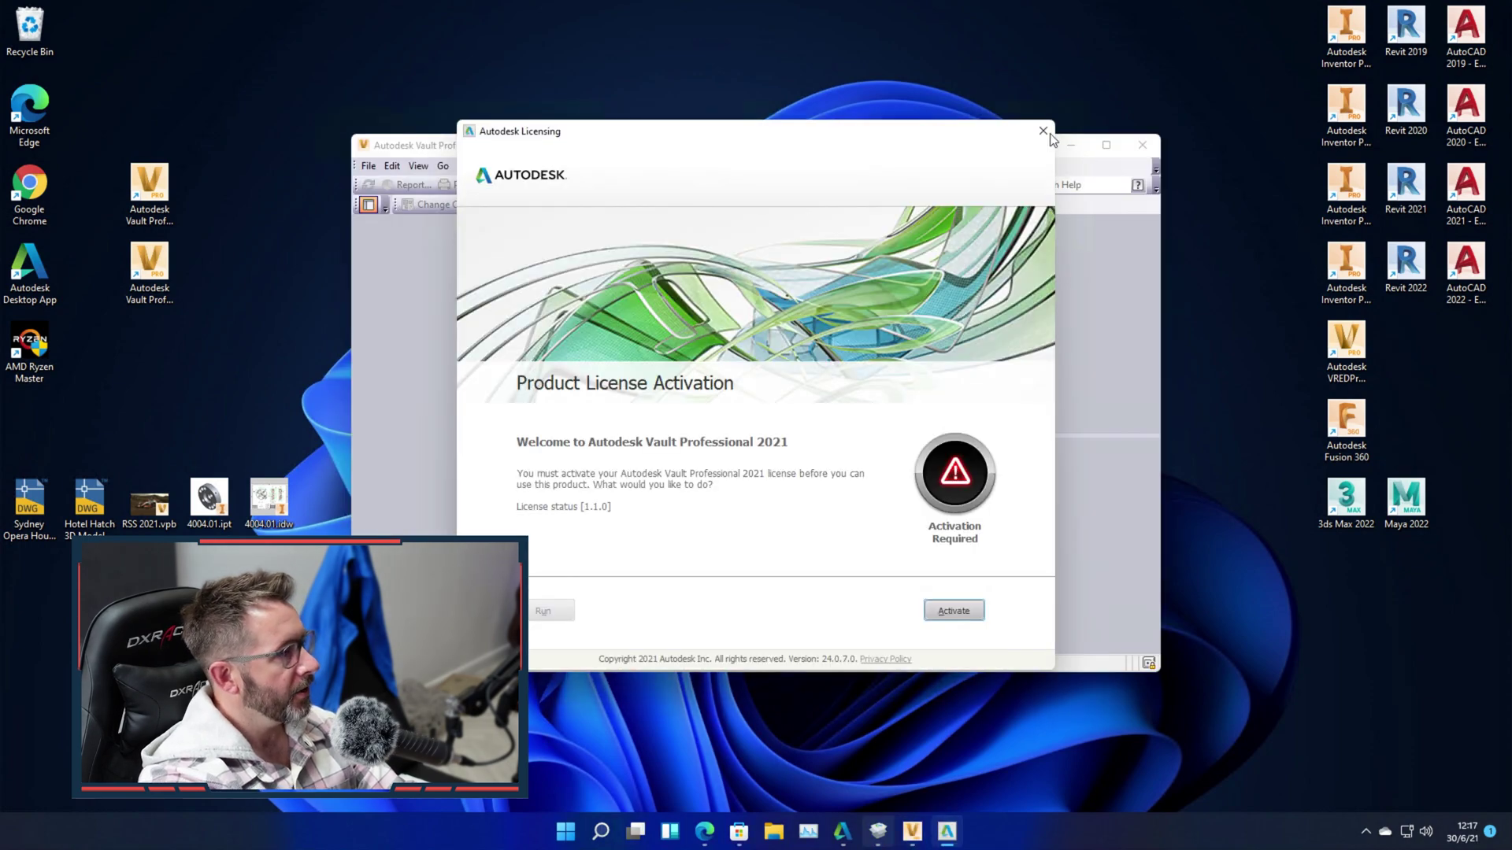
pyautogui.click(1044, 131)
pyautogui.press('Return')
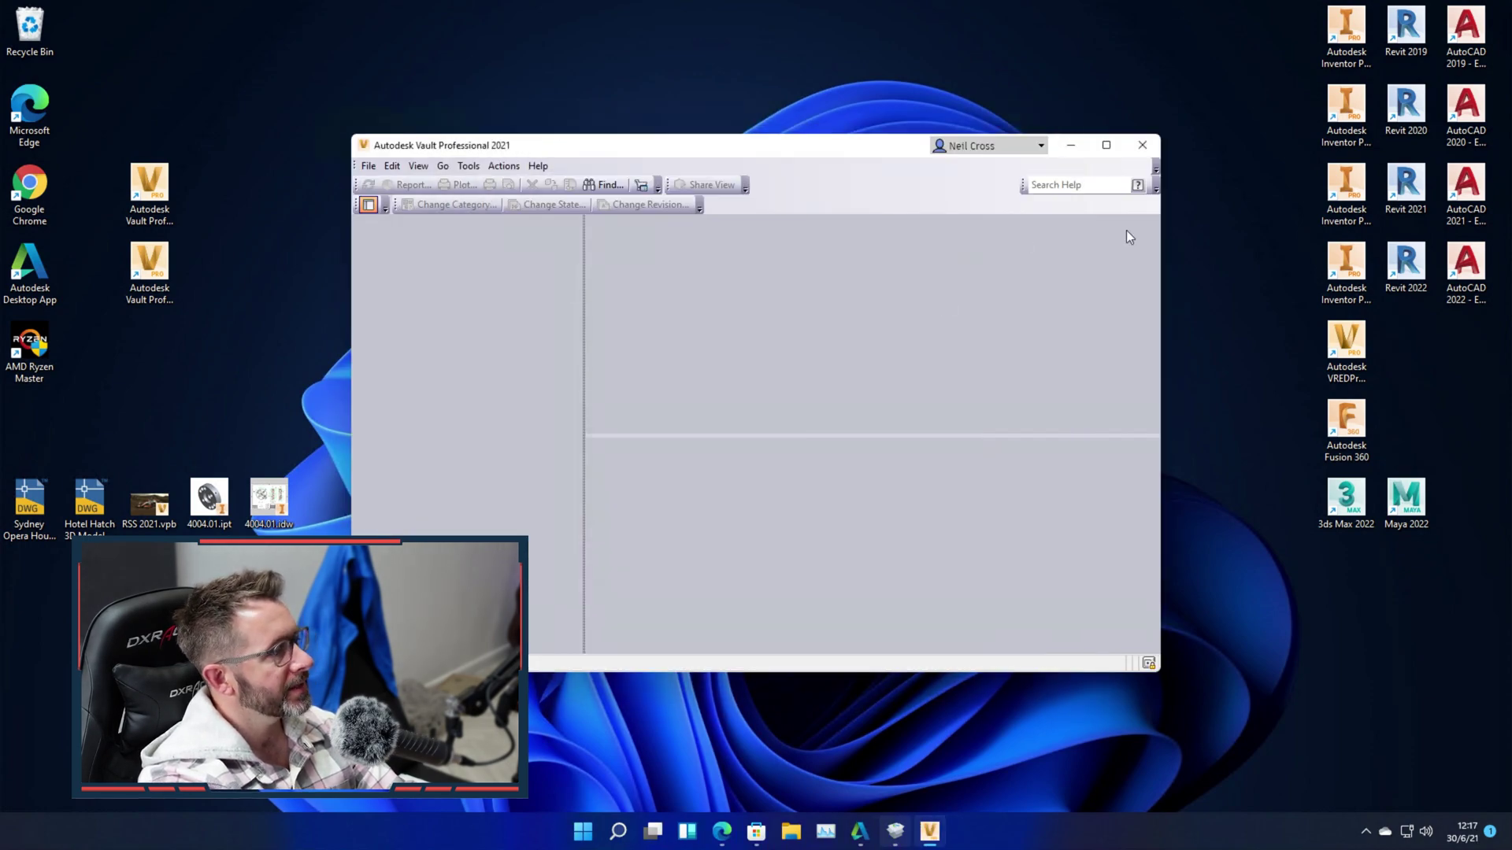
pyautogui.click(1142, 145)
pyautogui.moveTo(1486, 522); pyautogui.dragTo(802, 166)
pyautogui.click(951, 199)
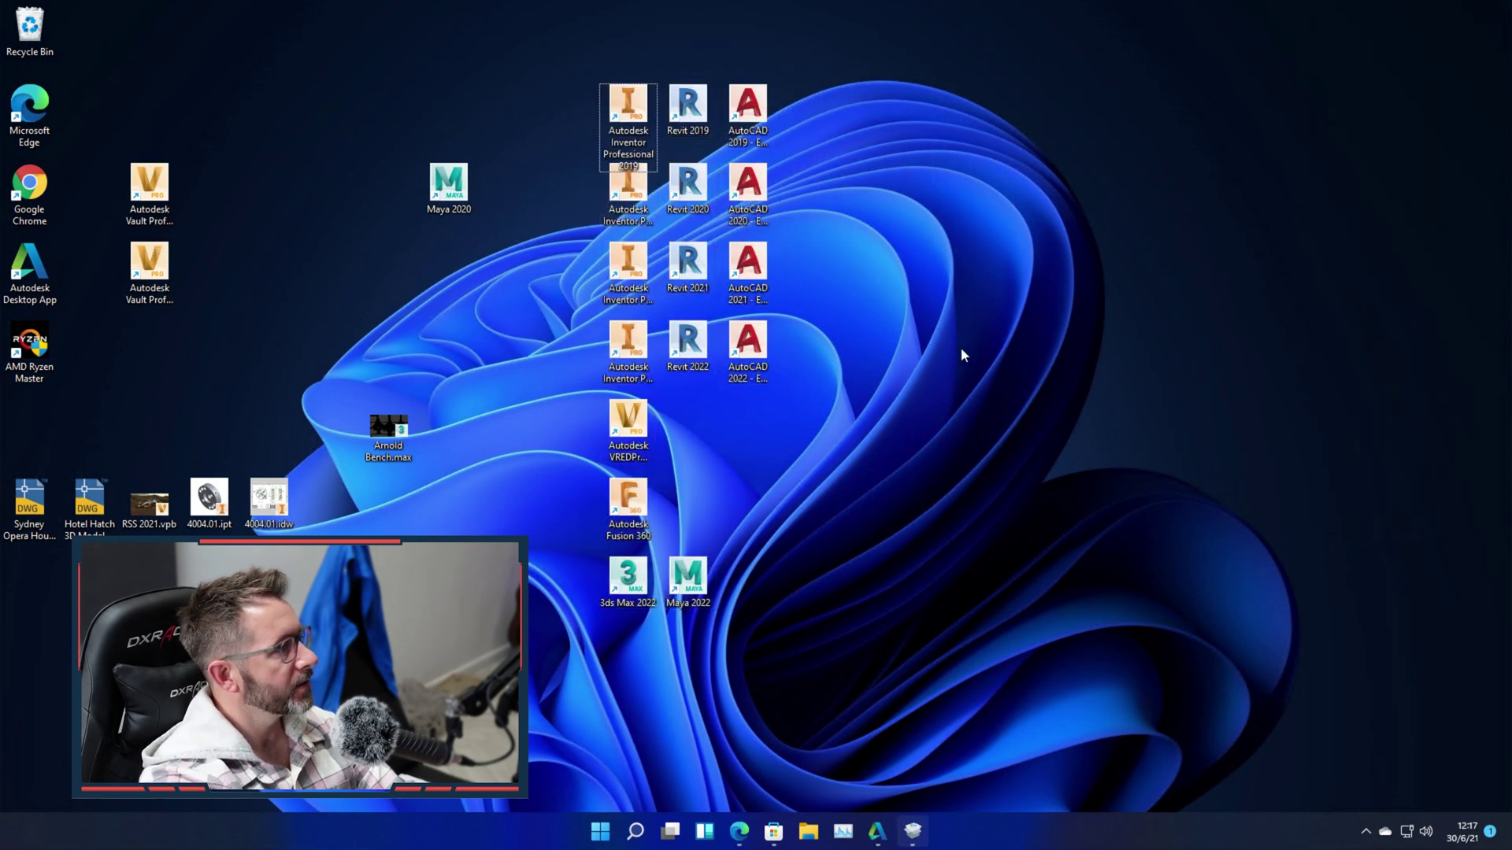